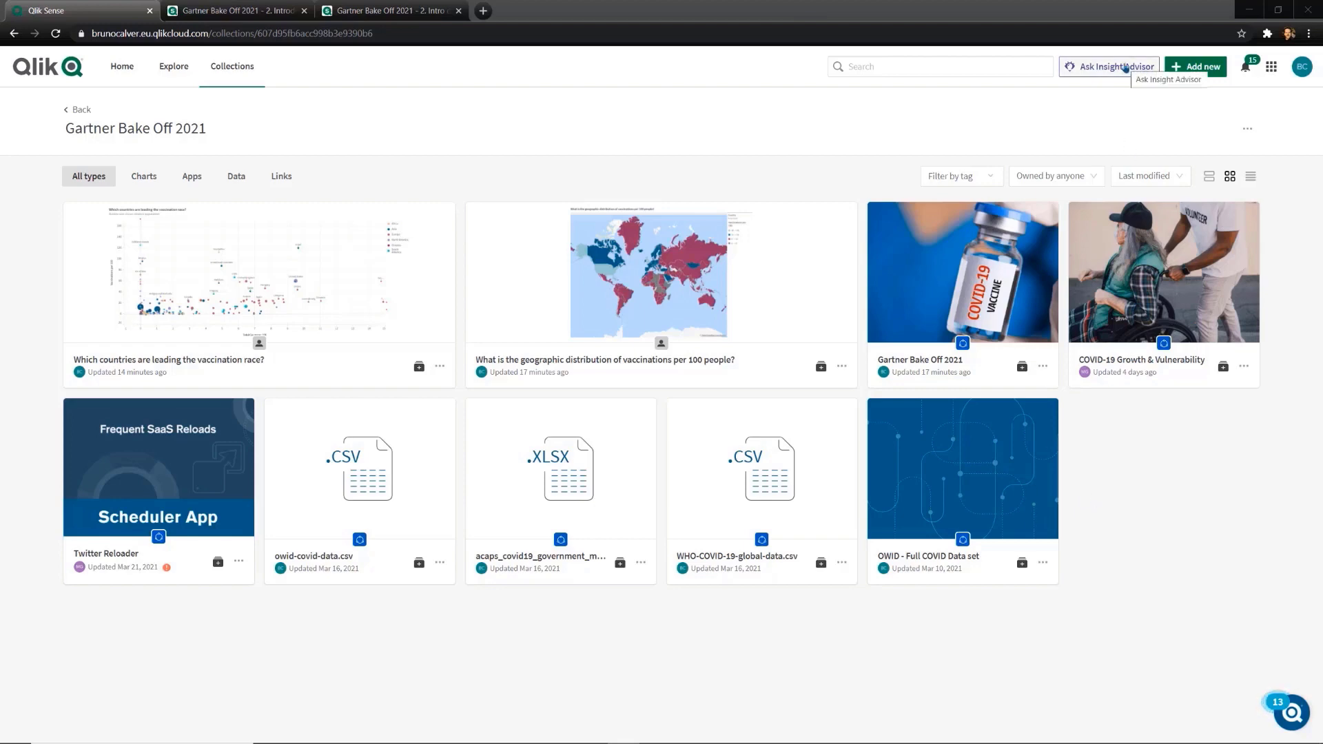
Ask Insight Advisor by voice to compare vaccinations with population, add K-Means clustering, then open the introductory demo sheet
left_click(1125, 67)
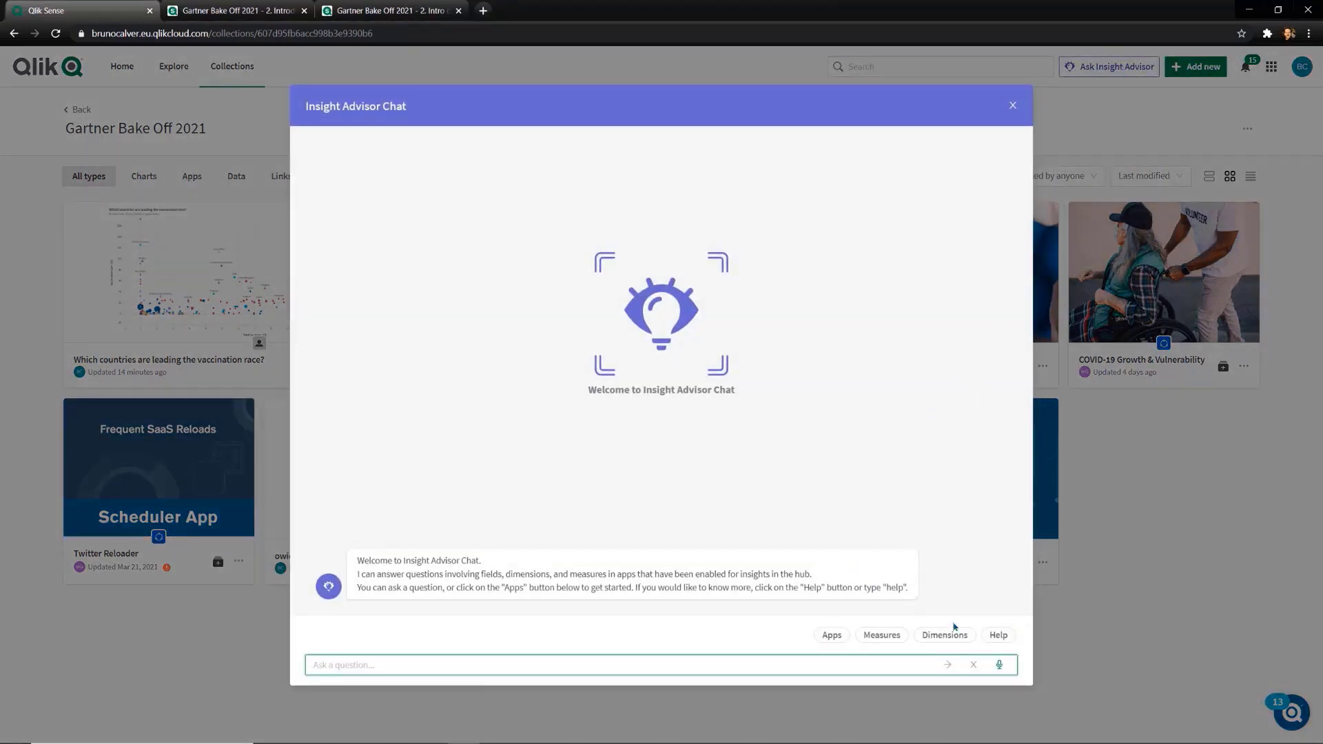
left_click(999, 665)
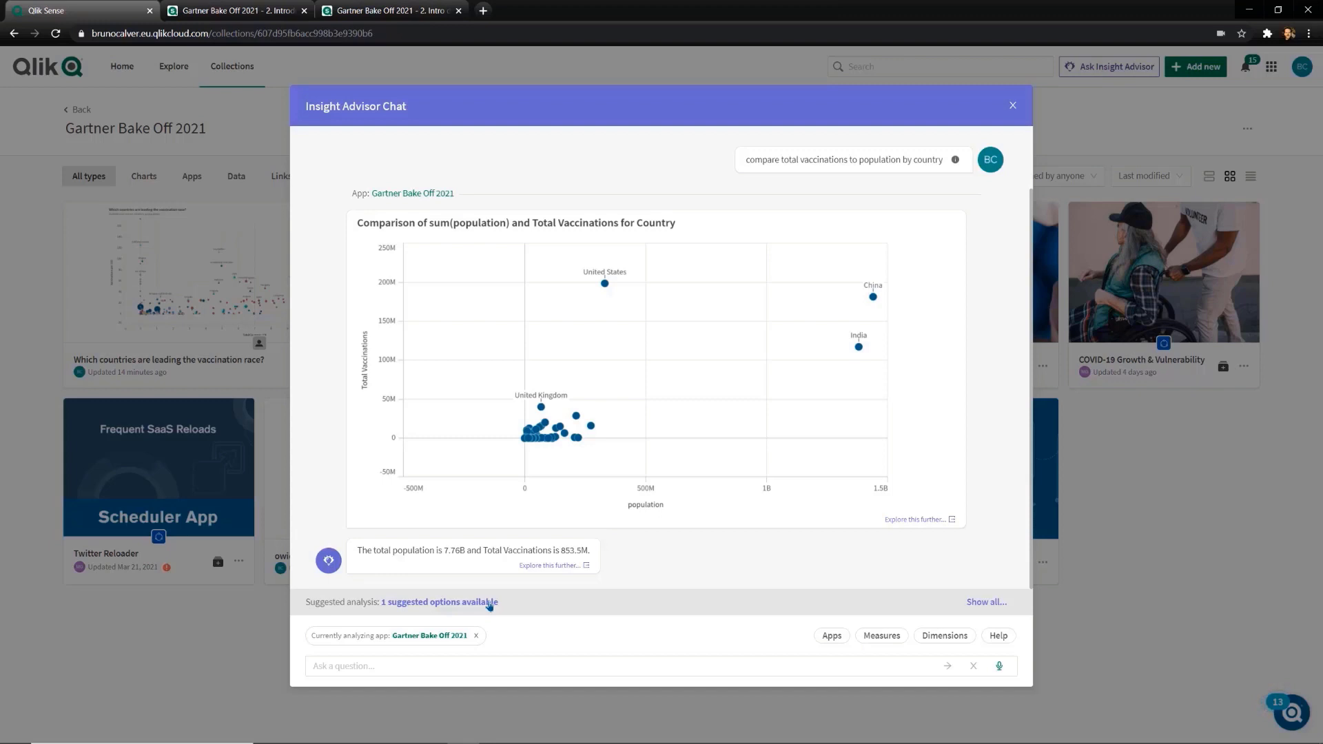
left_click(489, 603)
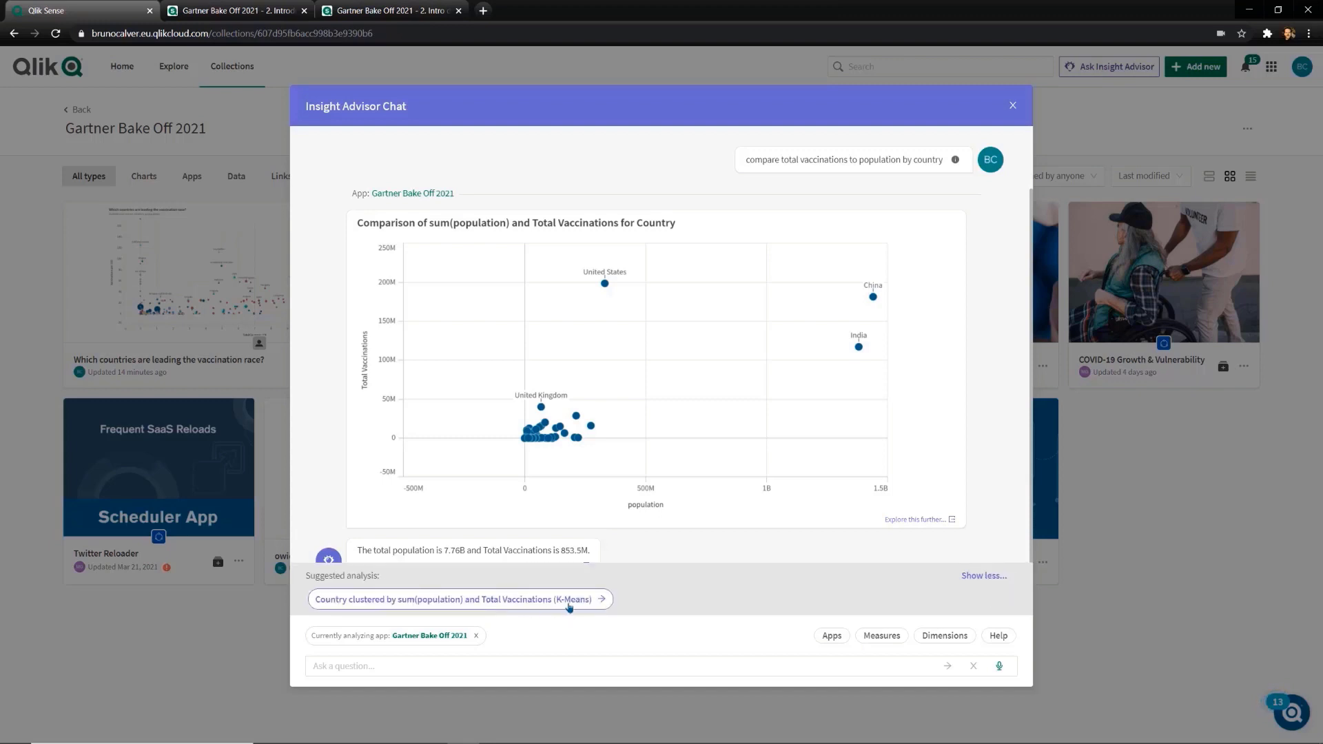
left_click(569, 605)
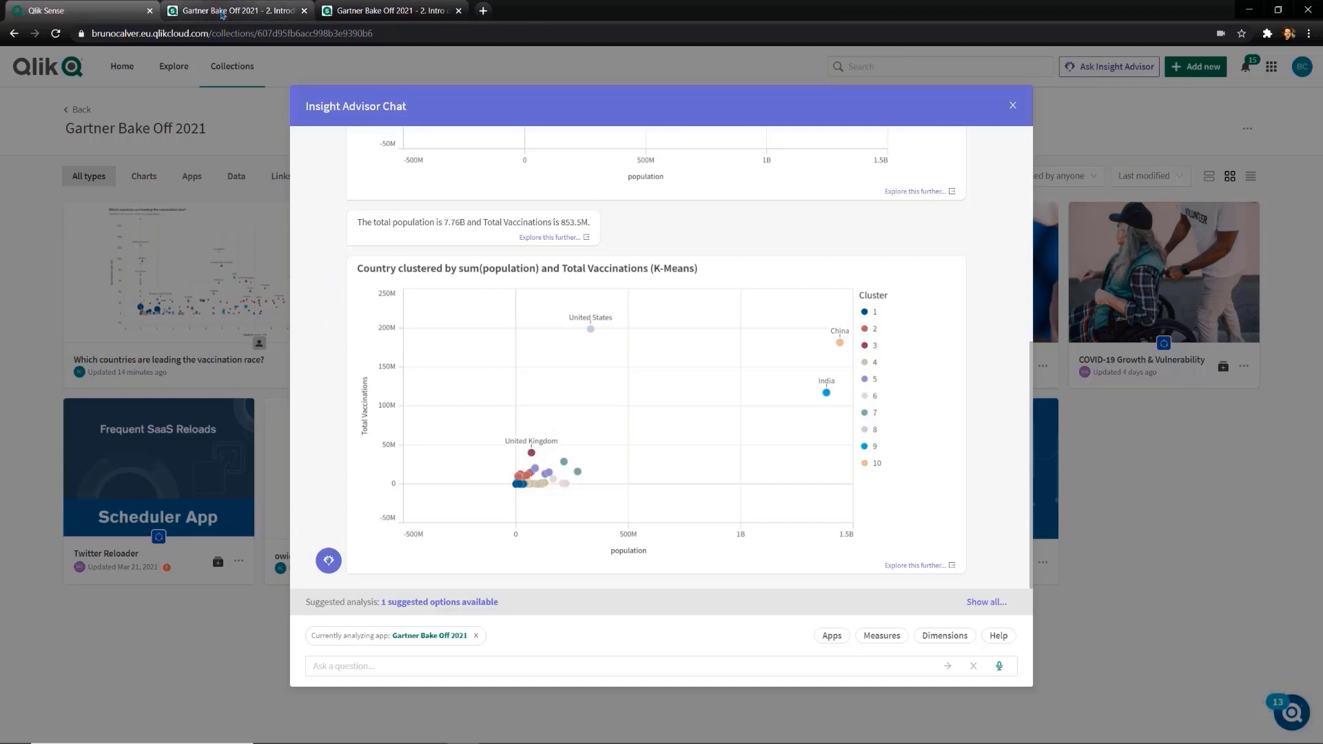
left_click(222, 13)
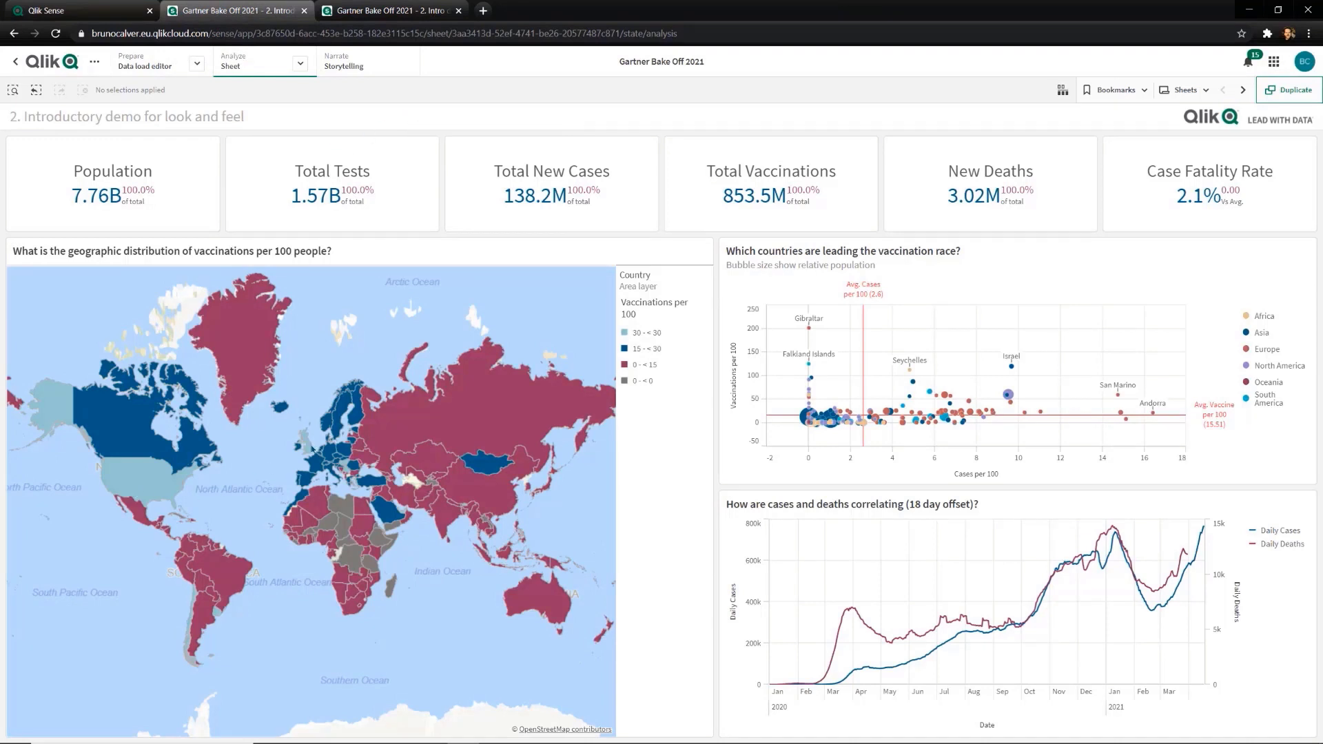
Filter the dashboard to Sweden on the vaccination map, then clear that selection
mouse_move(313, 449)
left_click(340, 417)
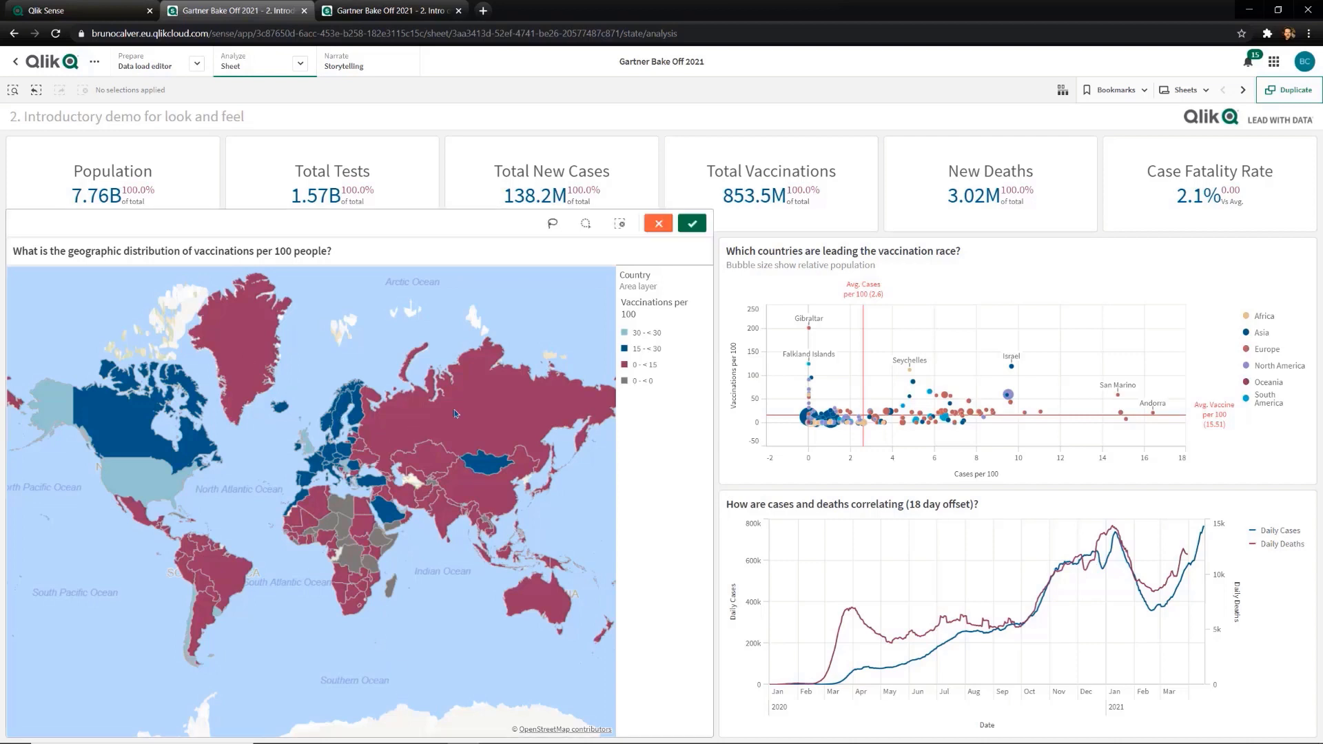
left_click(686, 230)
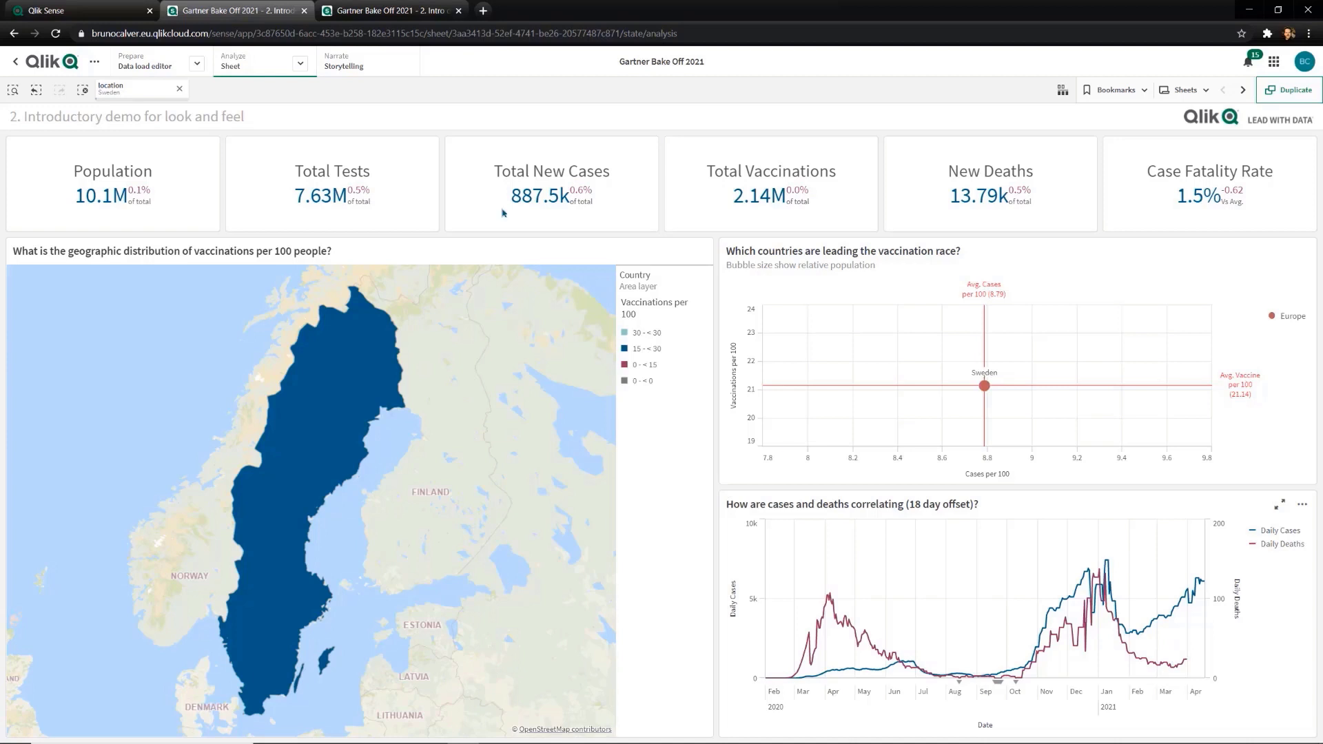
left_click(83, 90)
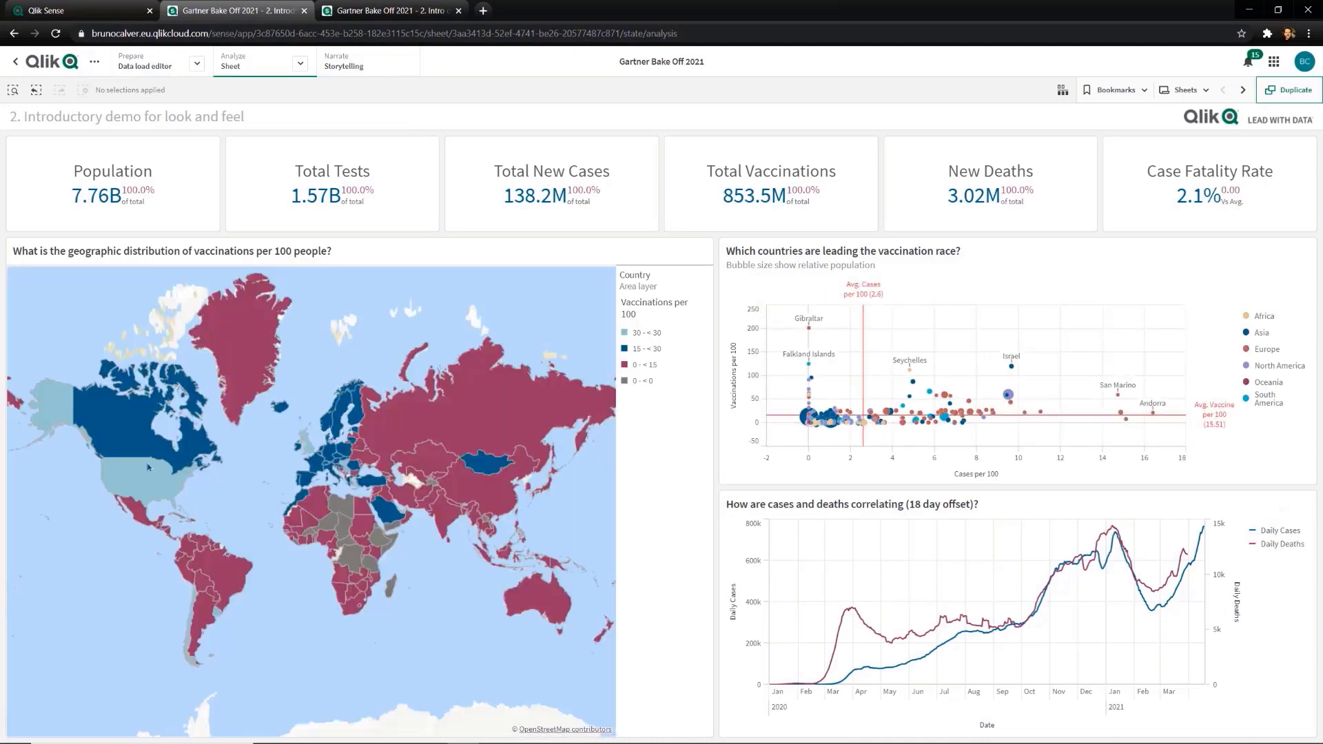
Filter the dashboard to the United States, then go to the weekly new-cases sheet
left_click(148, 467)
left_click(694, 222)
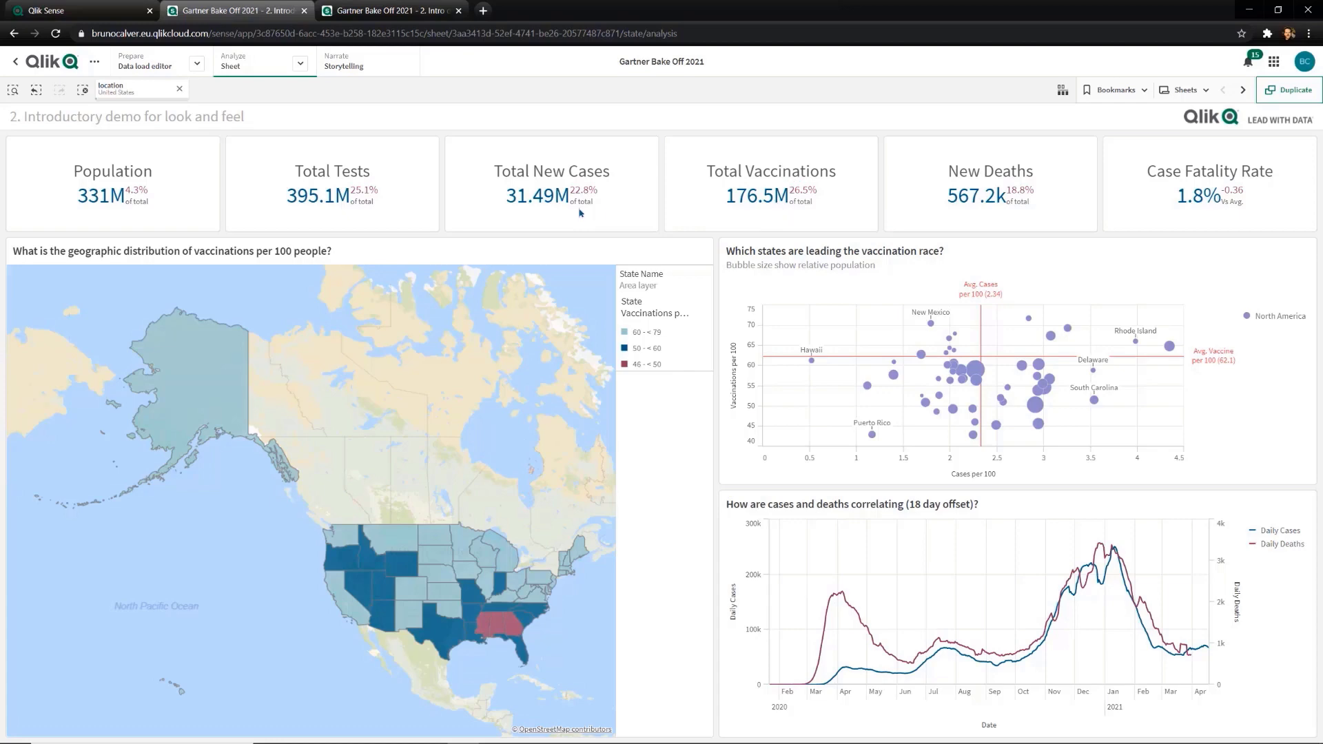
left_click(403, 11)
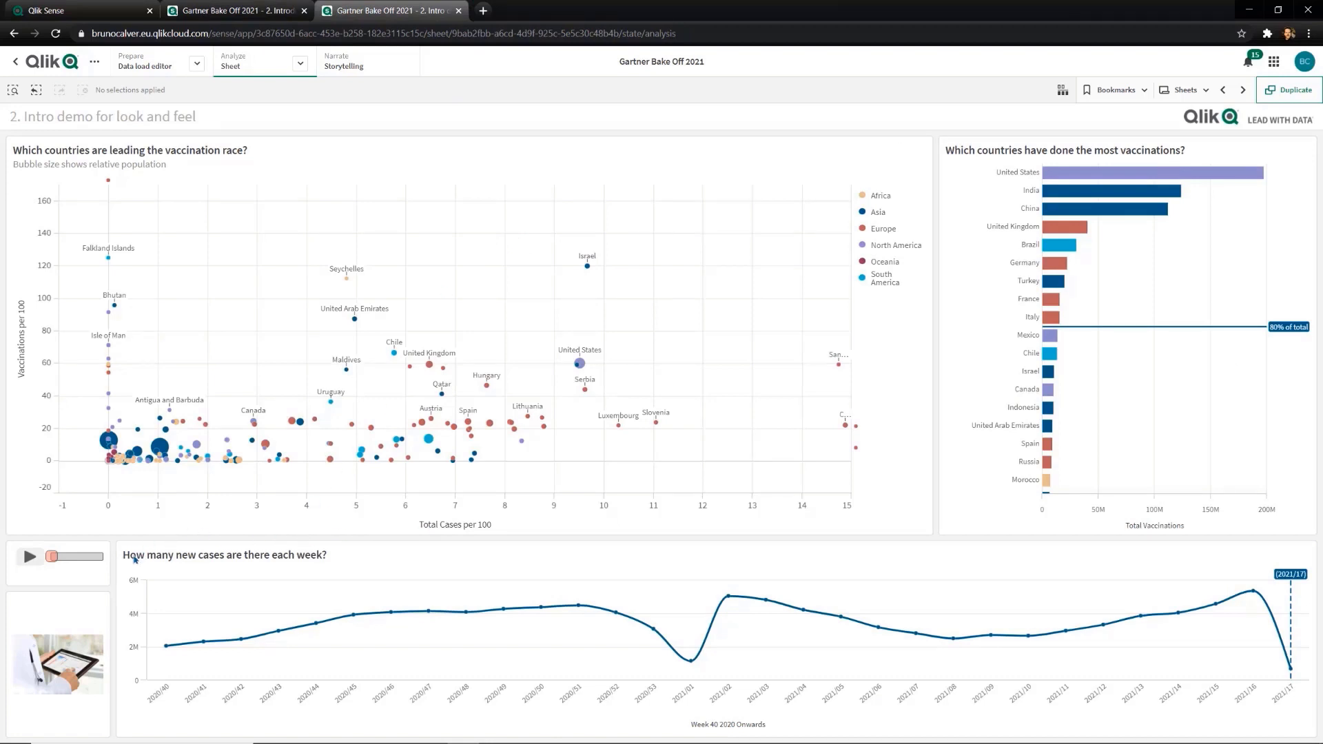
Play the weekly new-cases animation
left_click(41, 558)
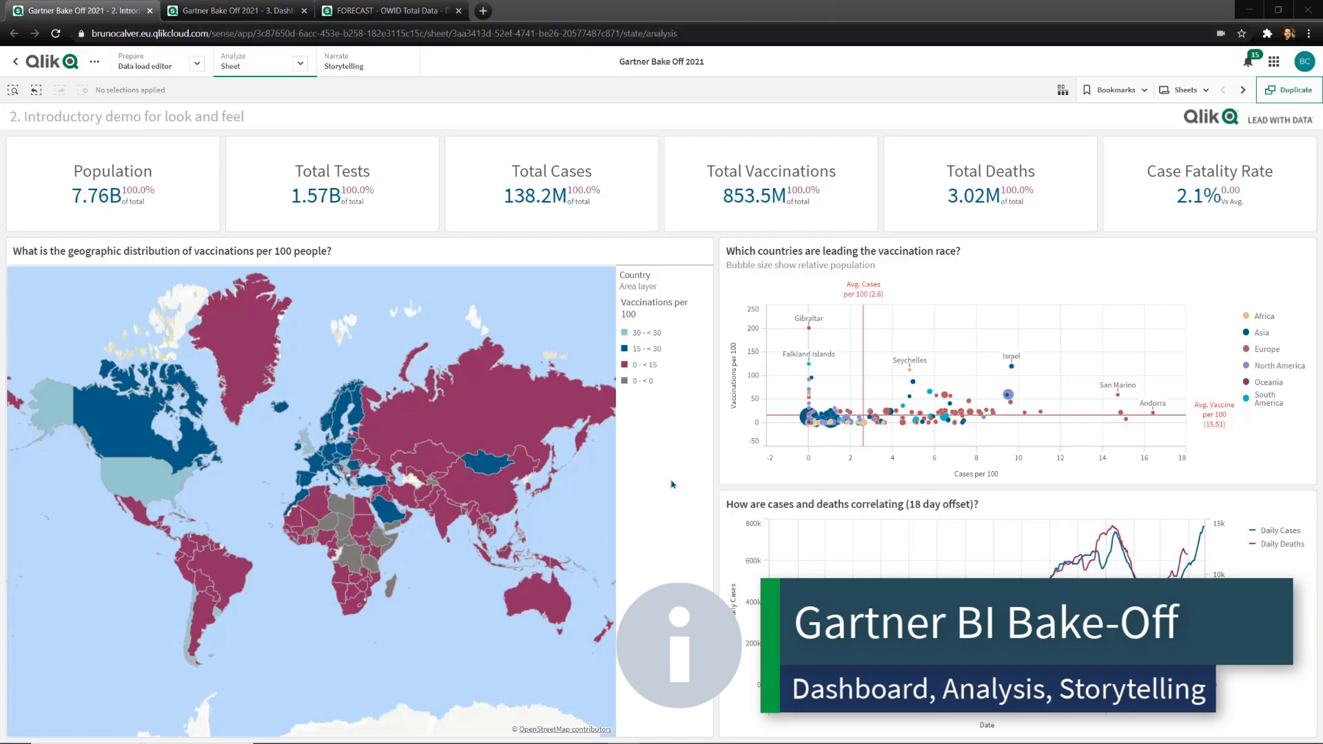
Add a small Sum(population) KPI tile to the dashboard design sheet in edit mode
left_click(234, 11)
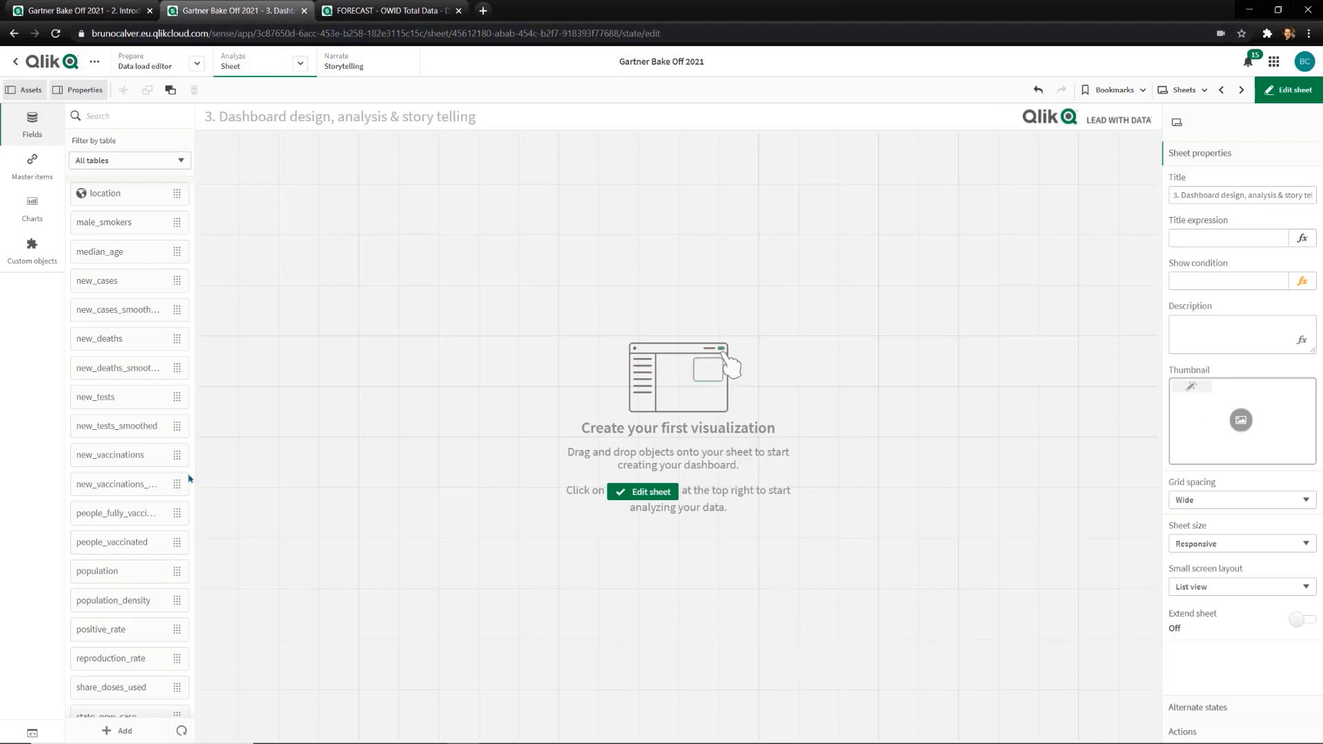
left_click_drag(135, 571, 426, 298)
left_click_drag(665, 419, 467, 243)
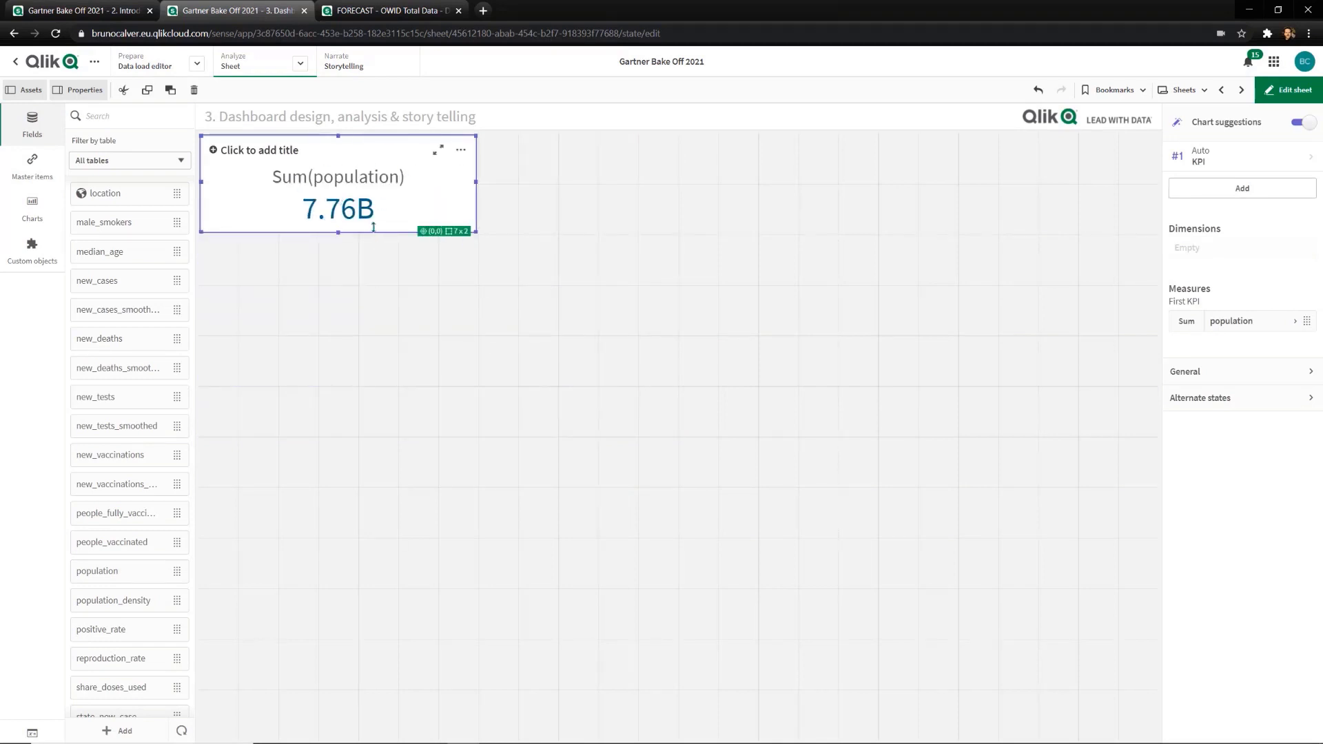
Build a Vaccinations per 100 map by Country, coloured with library colours
left_click(32, 165)
left_click_drag(107, 661, 366, 407)
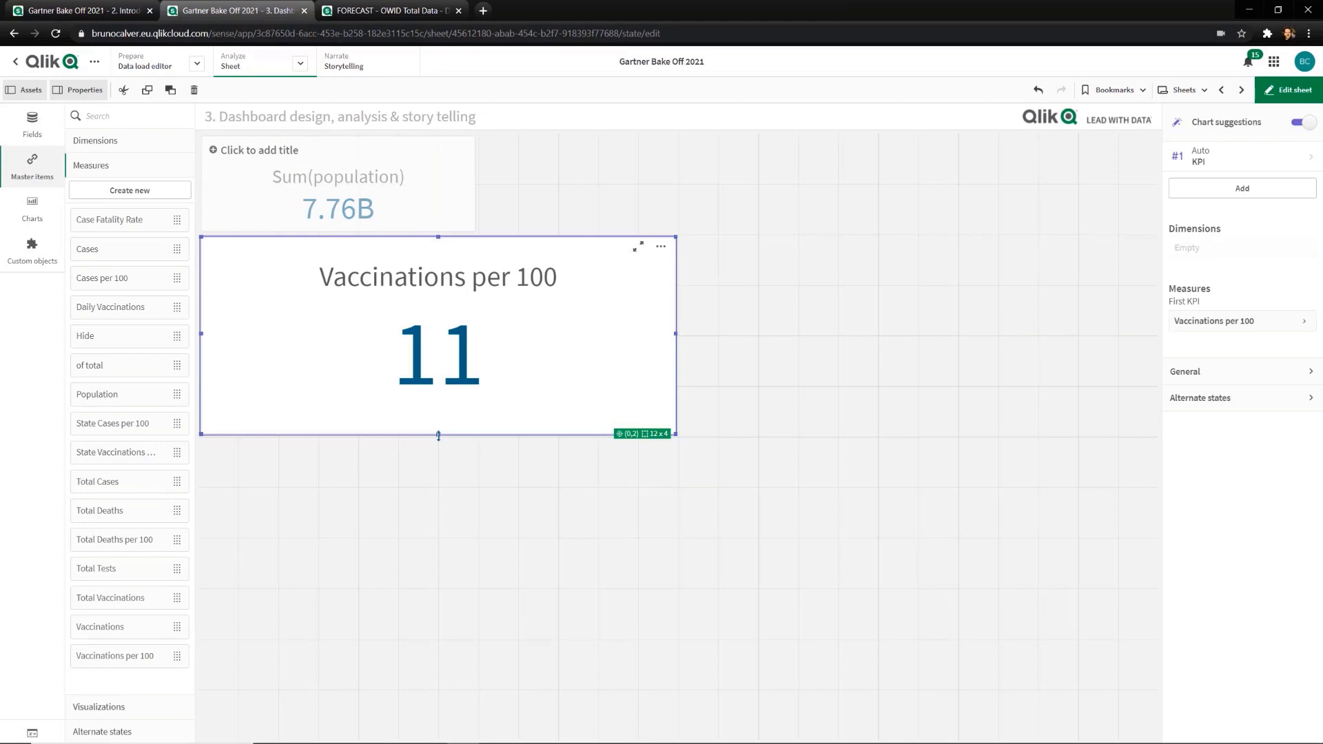
left_click_drag(439, 437, 410, 689)
left_click(111, 141)
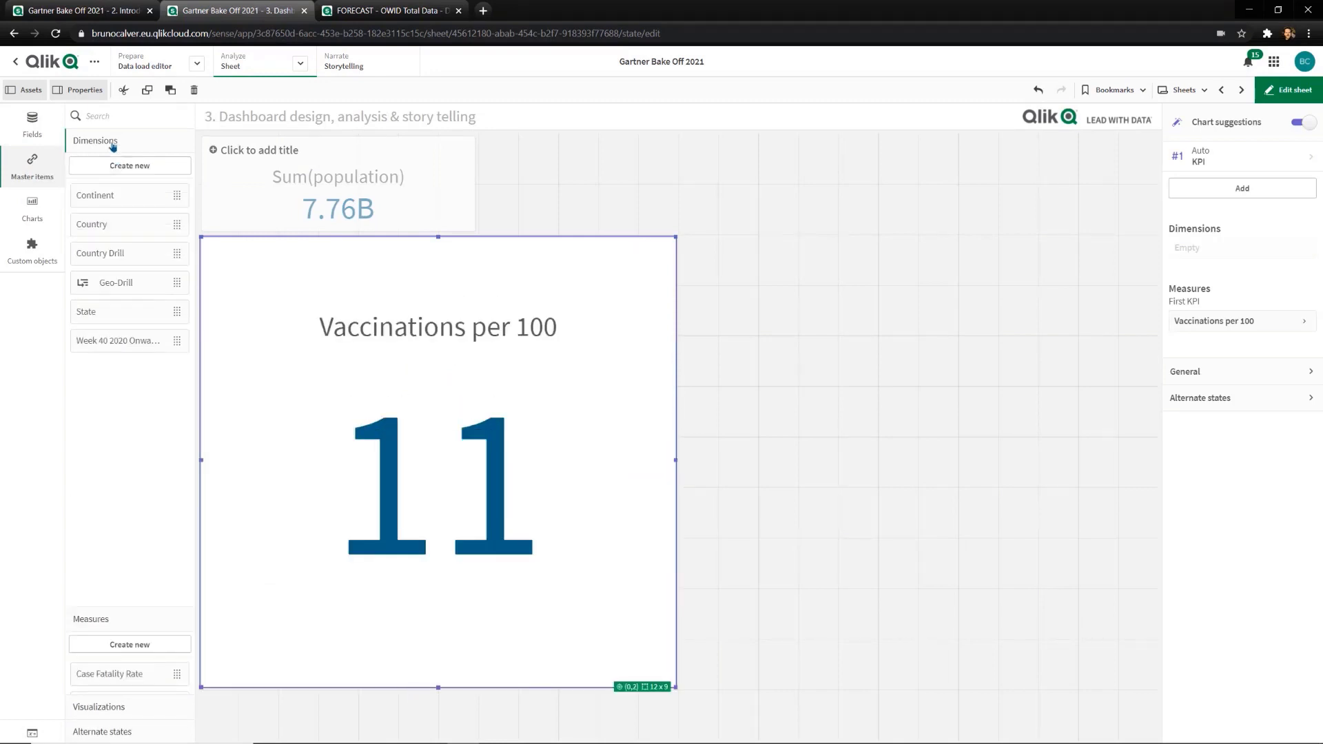
left_click_drag(113, 224, 483, 477)
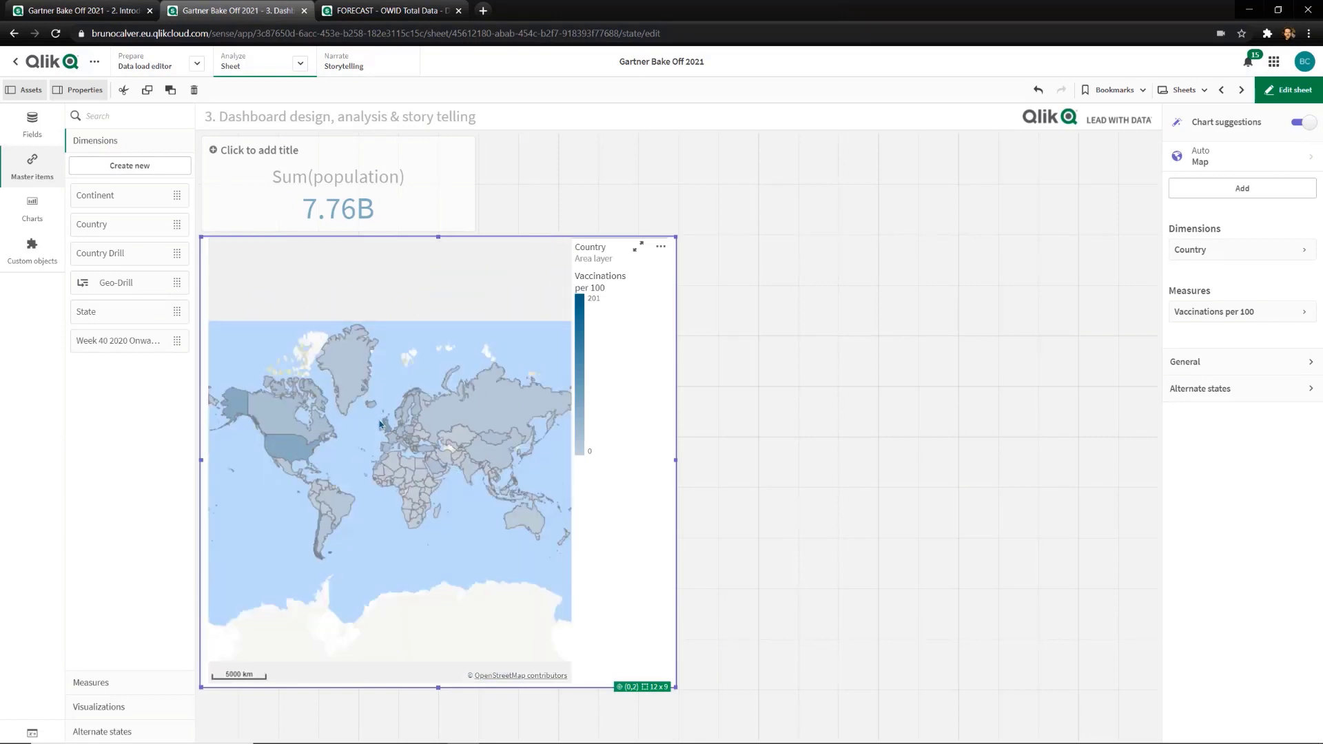
left_click(1302, 124)
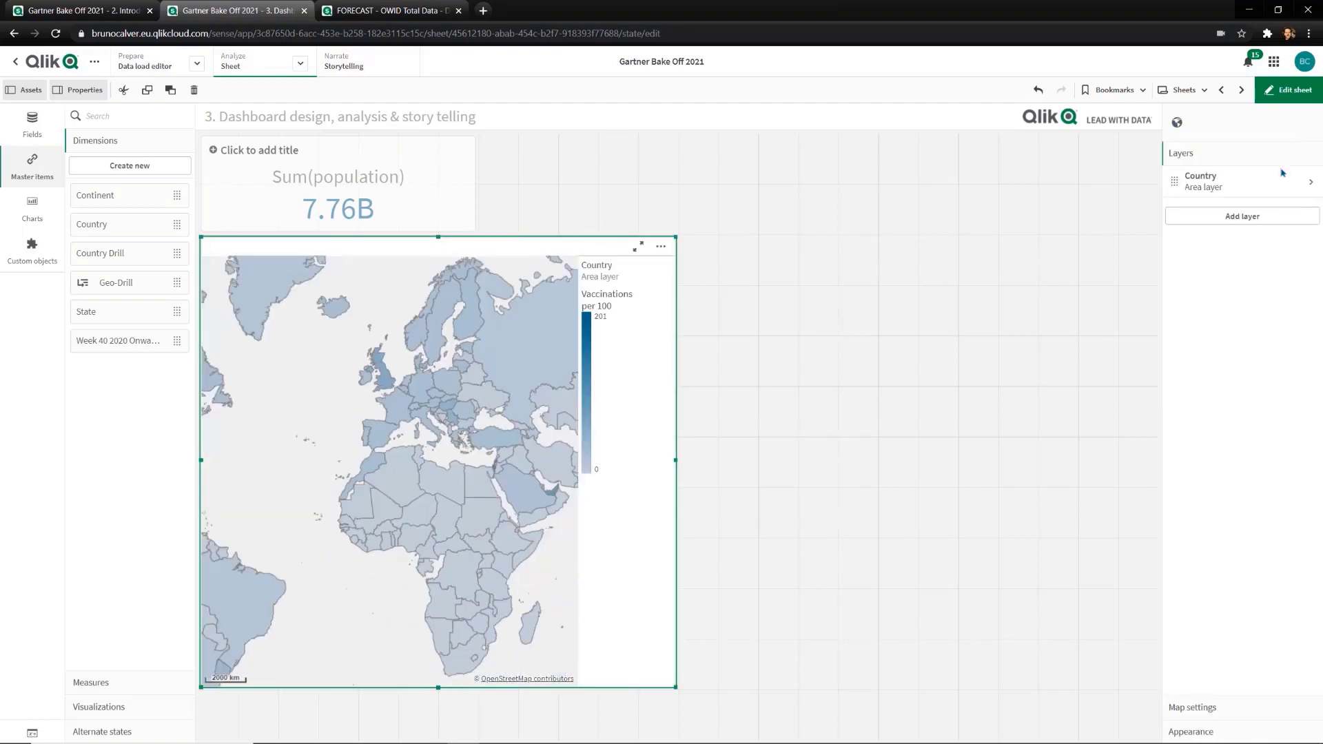
left_click(1242, 184)
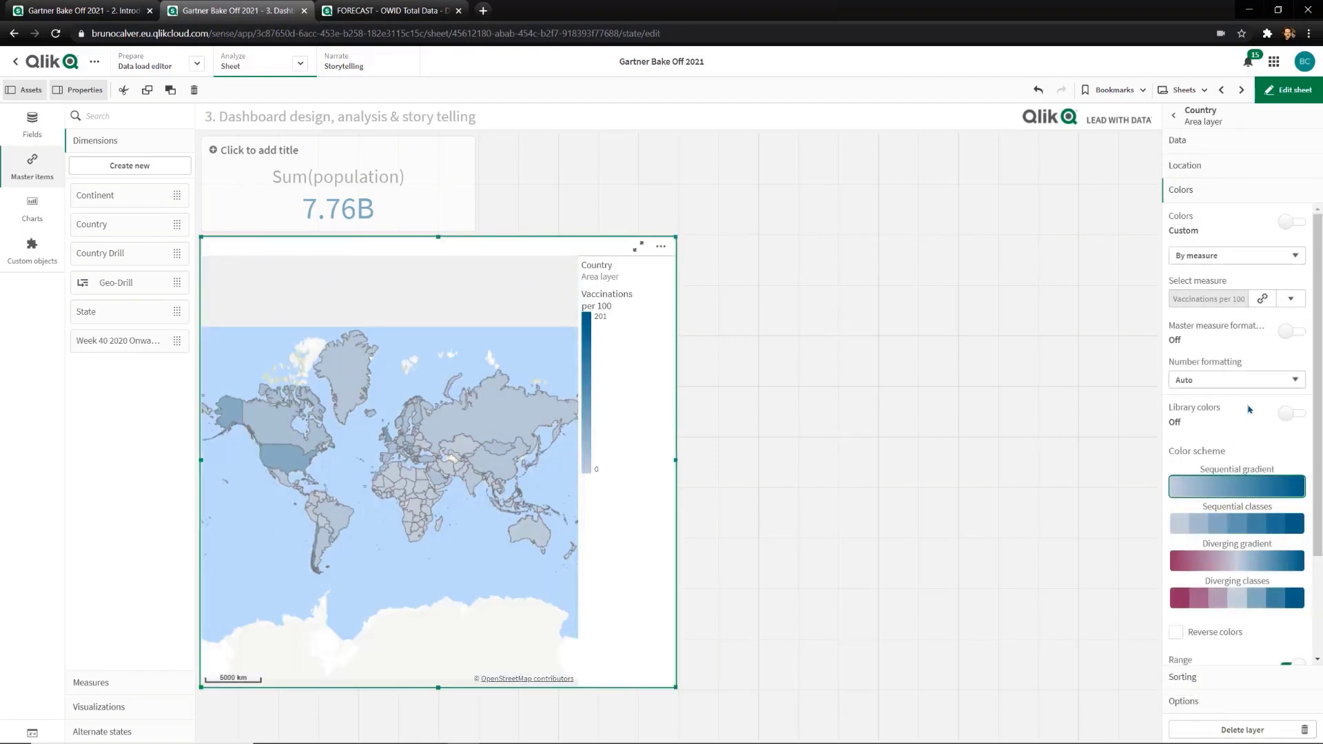
left_click(1285, 414)
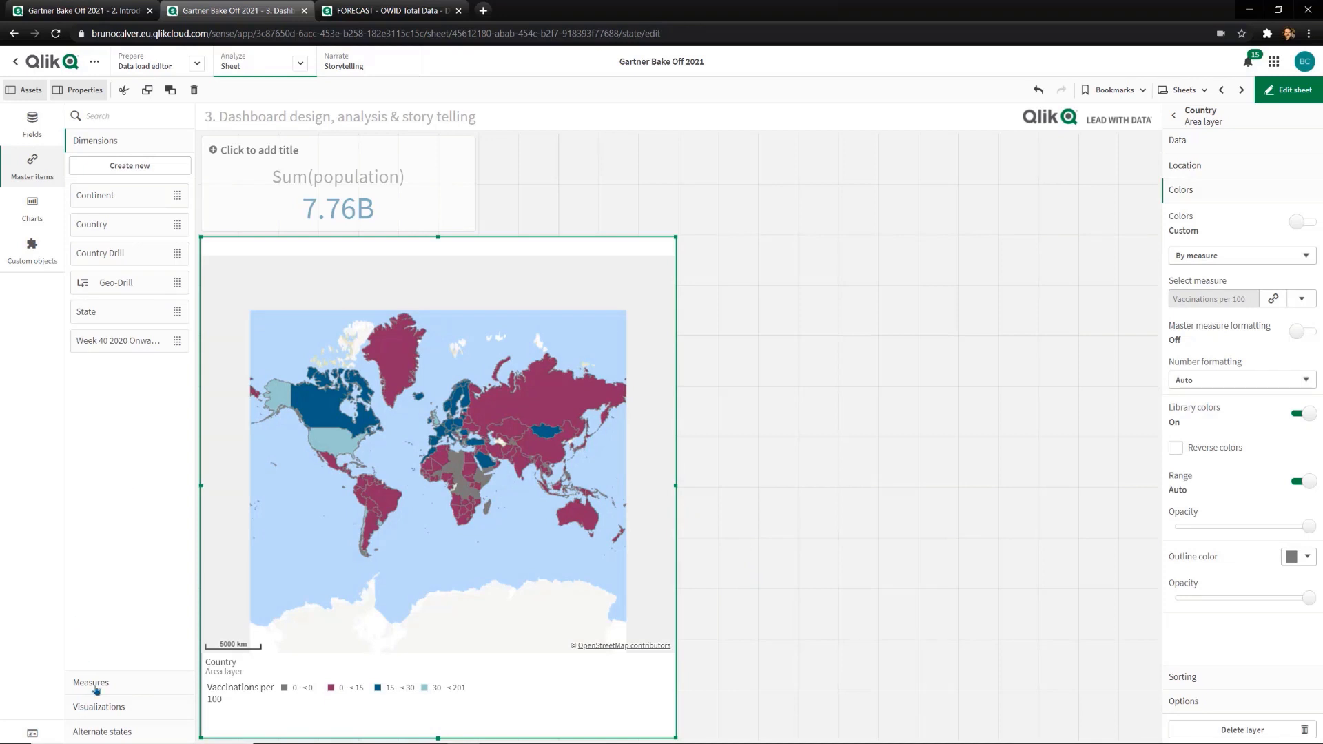
left_click(89, 685)
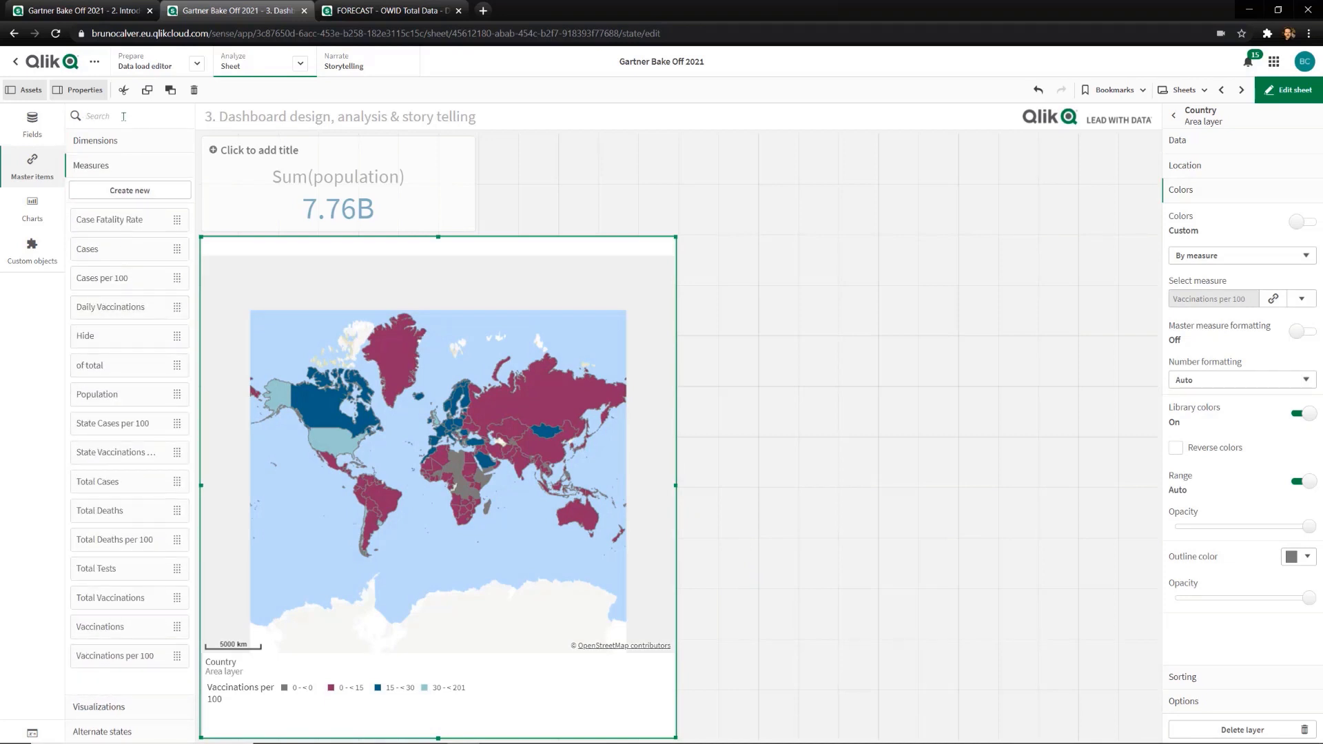
left_click(123, 115)
Chart Cases per 100 against Vaccinations per 100 by Country as a scatter plot, coloured by Continent
type("cas")
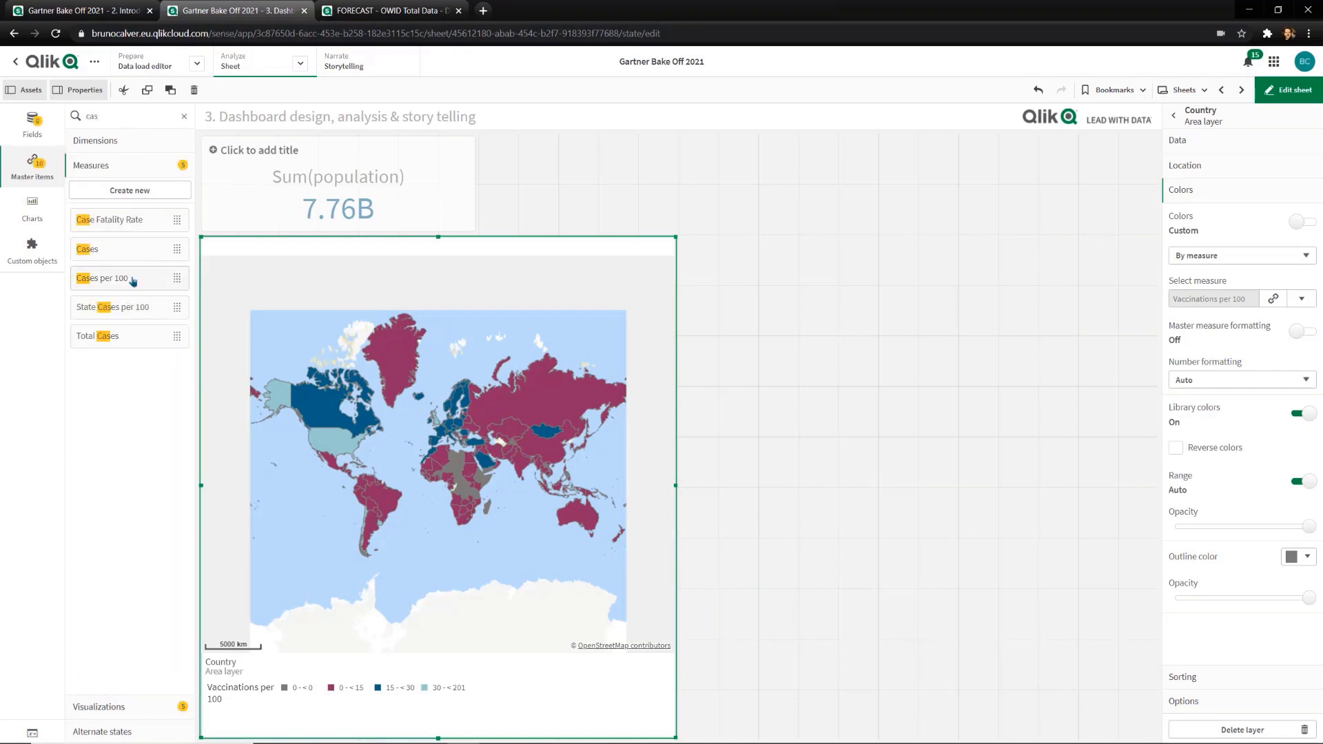
left_click_drag(130, 281, 918, 379)
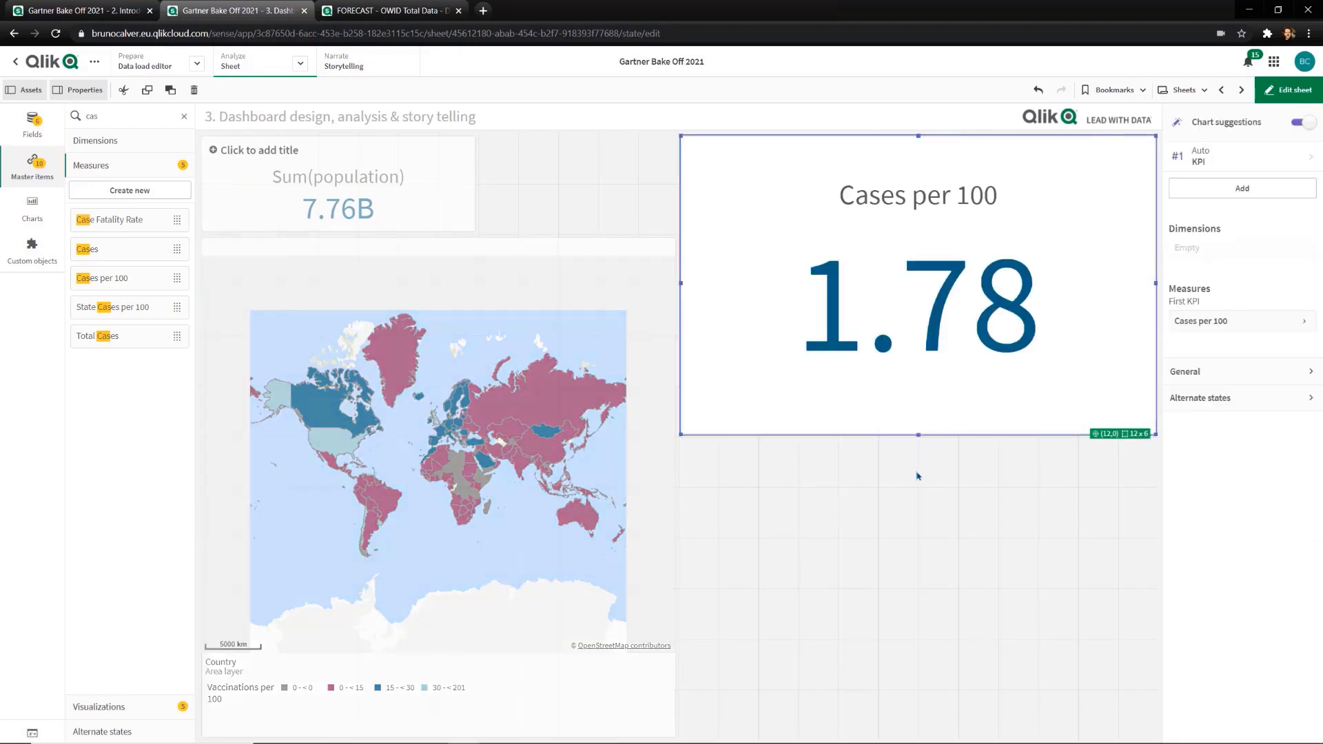
left_click_drag(918, 137, 917, 236)
left_click(105, 142)
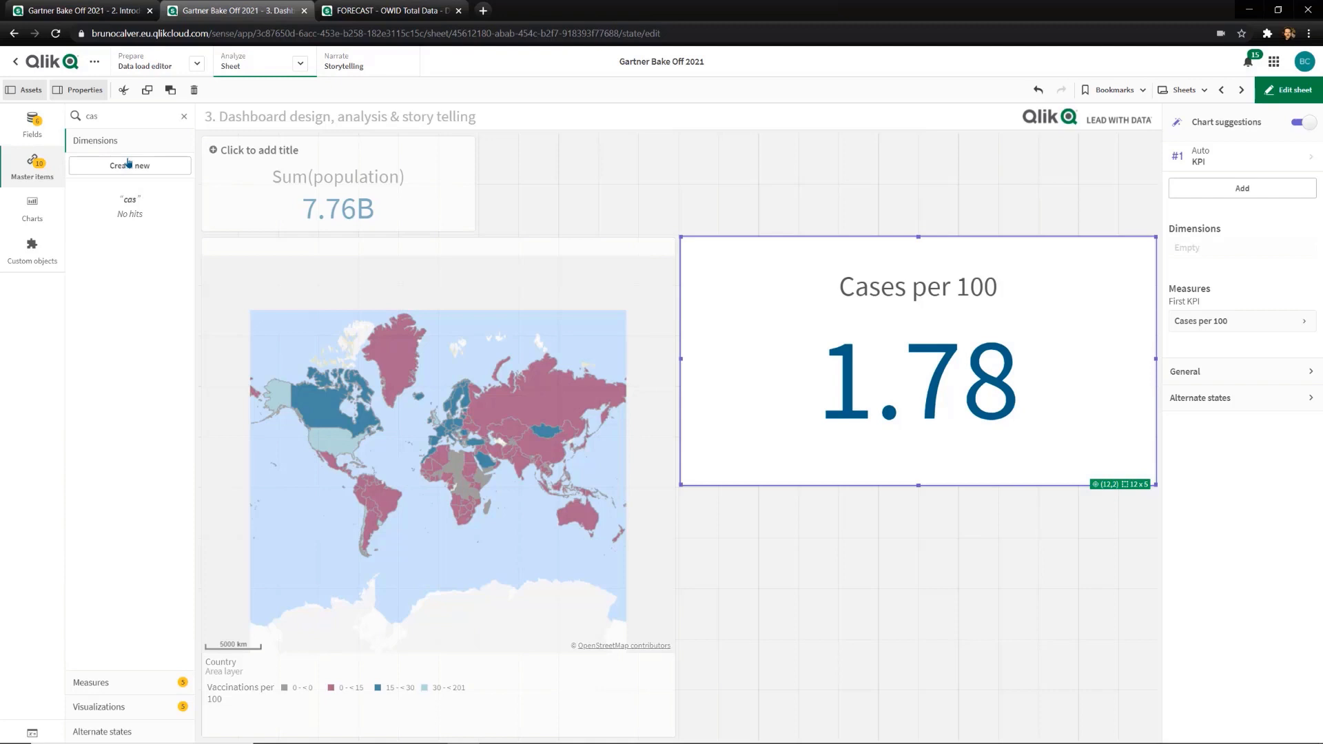
left_click(184, 116)
left_click_drag(96, 224, 879, 393)
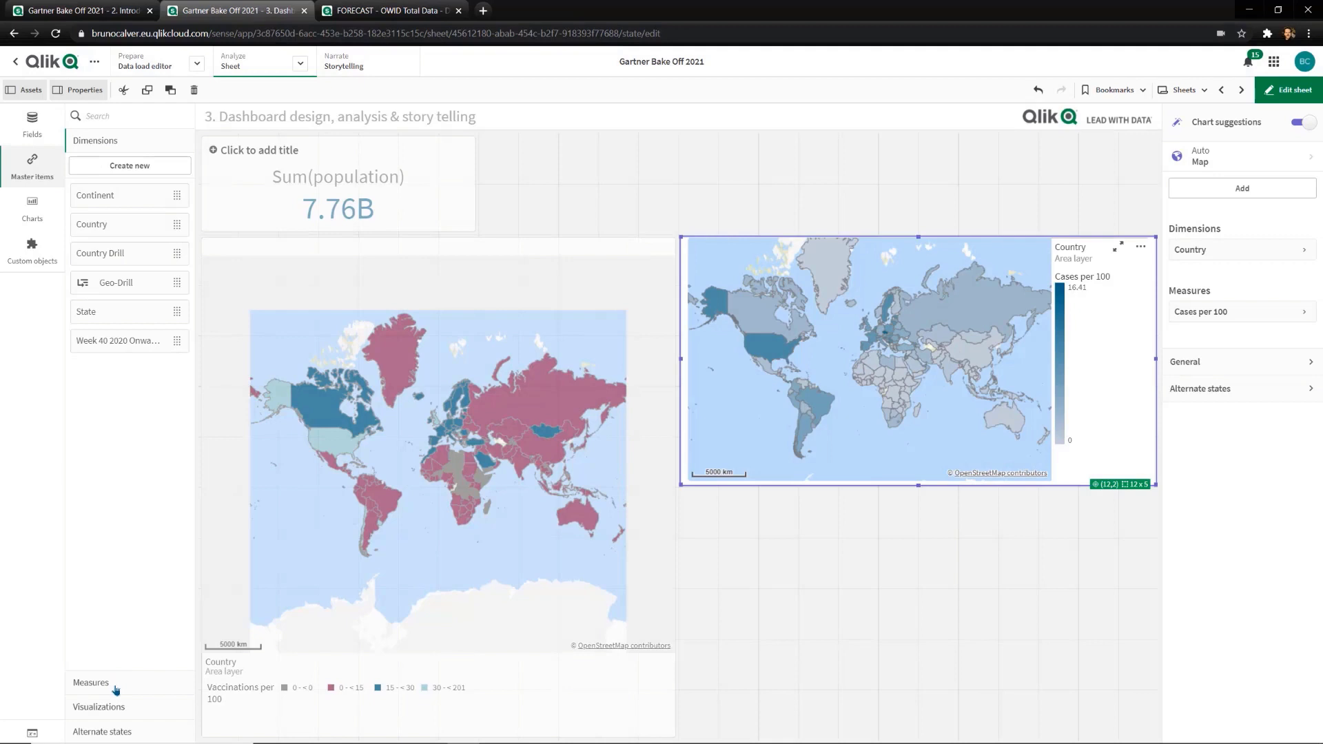
left_click(91, 682)
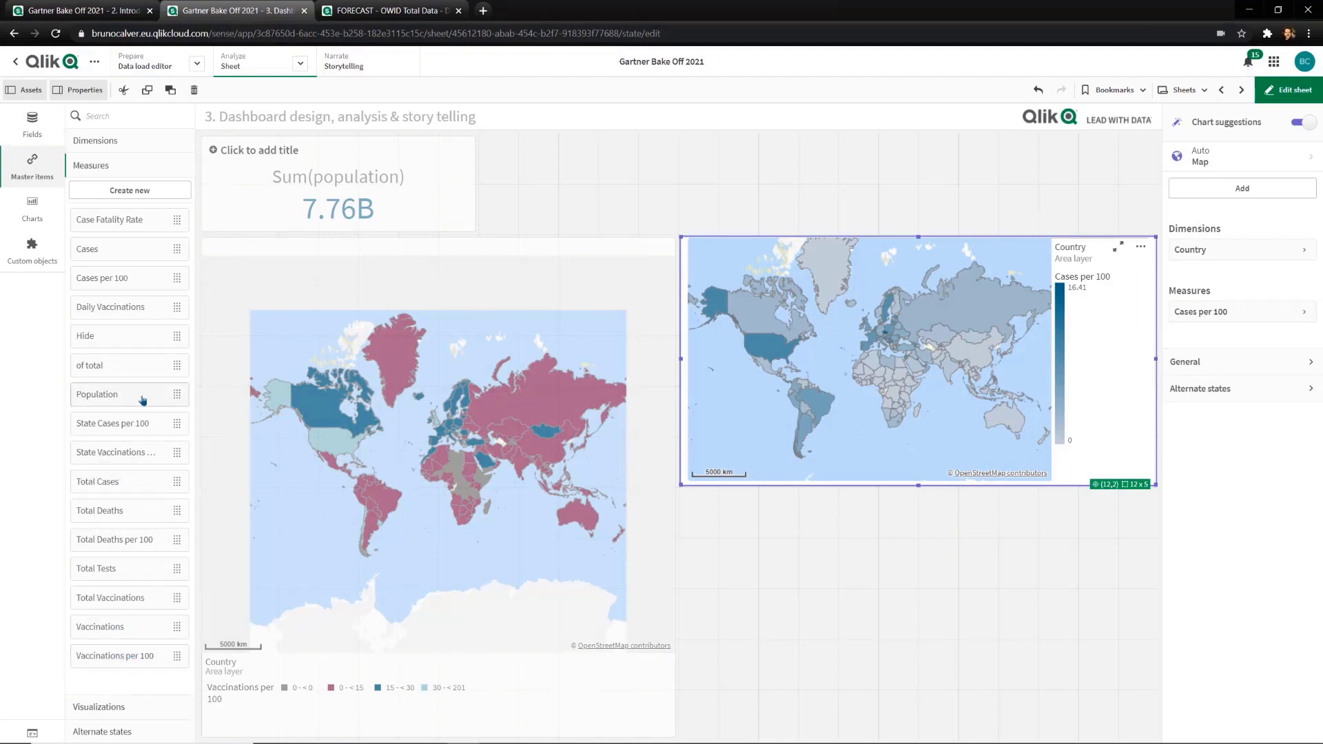
left_click_drag(115, 655, 917, 411)
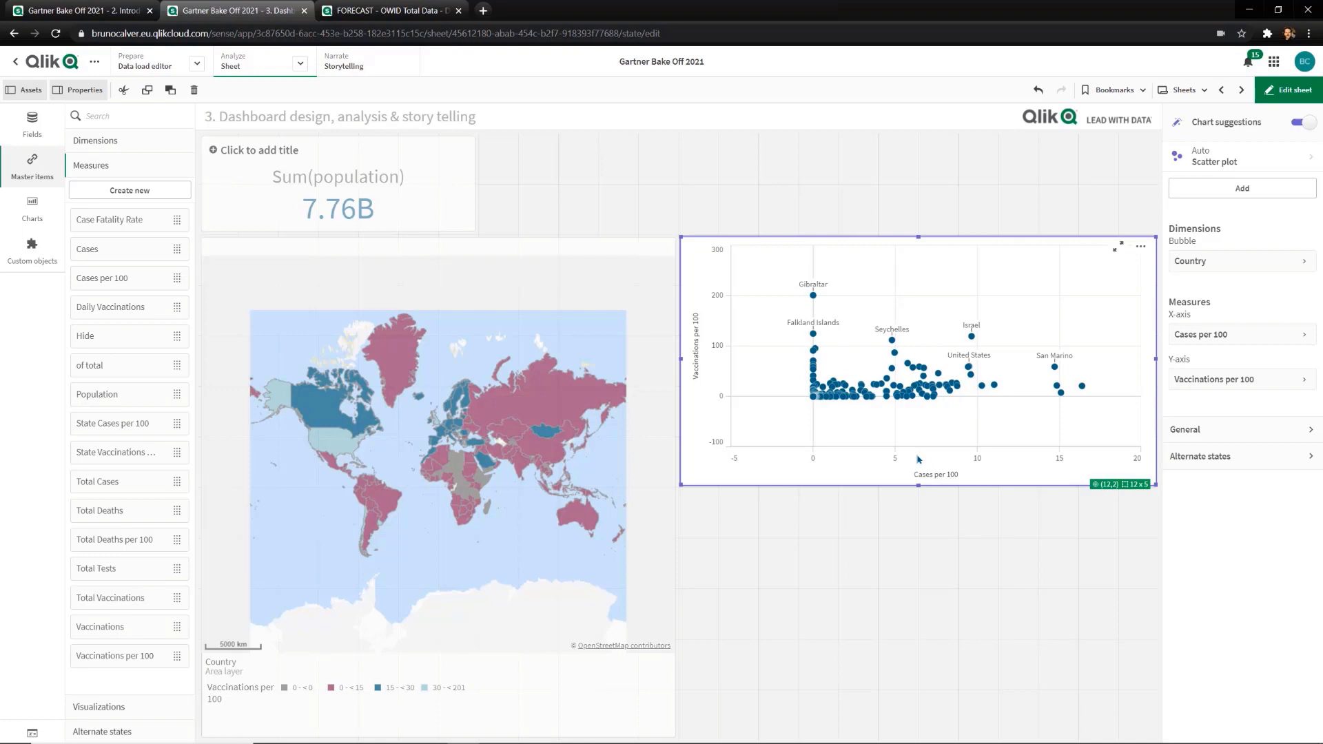
left_click(113, 142)
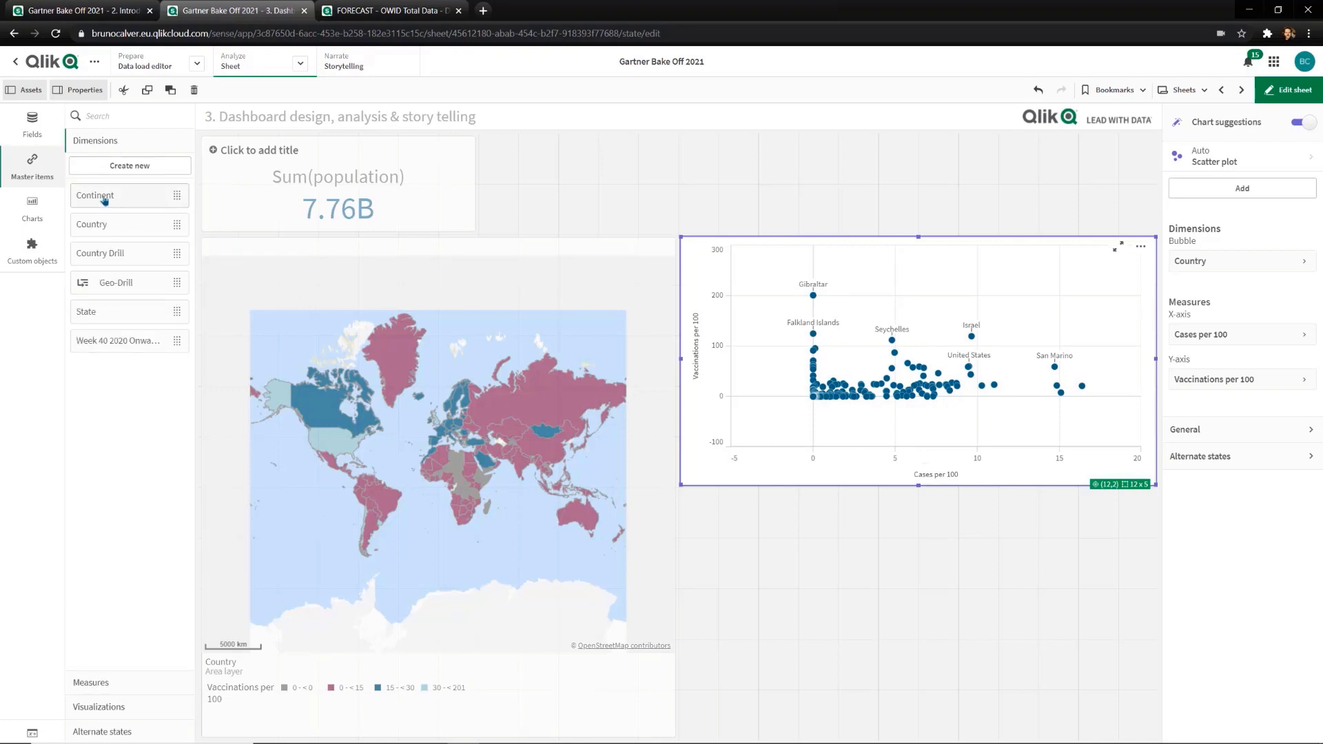
left_click_drag(114, 206, 944, 360)
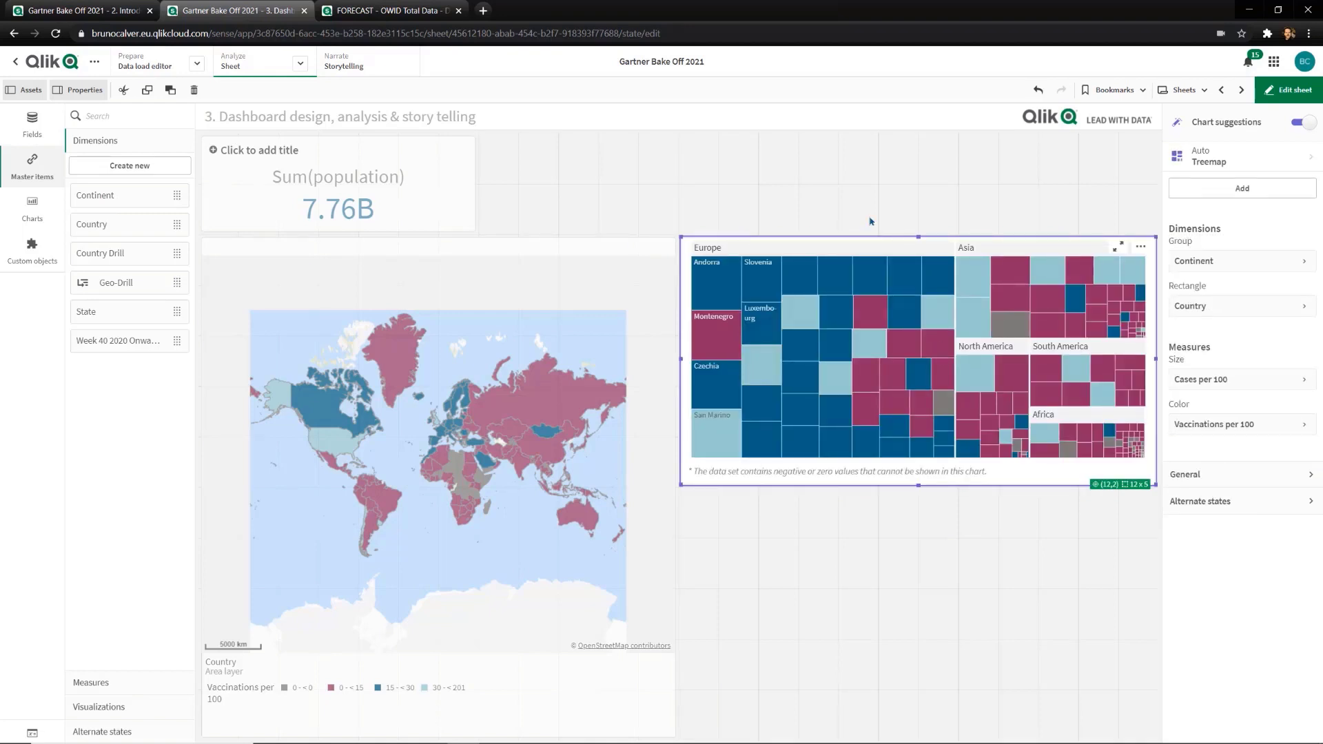
left_click(1224, 163)
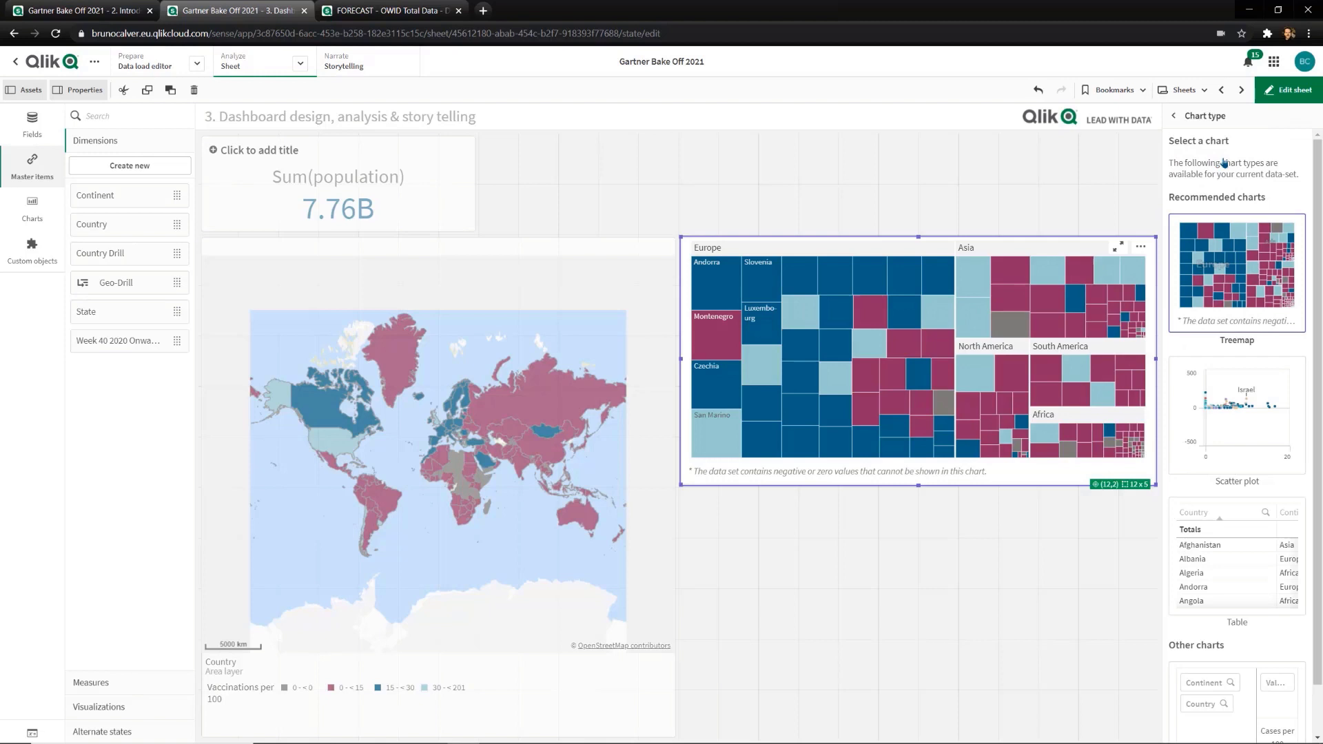
left_click(1238, 423)
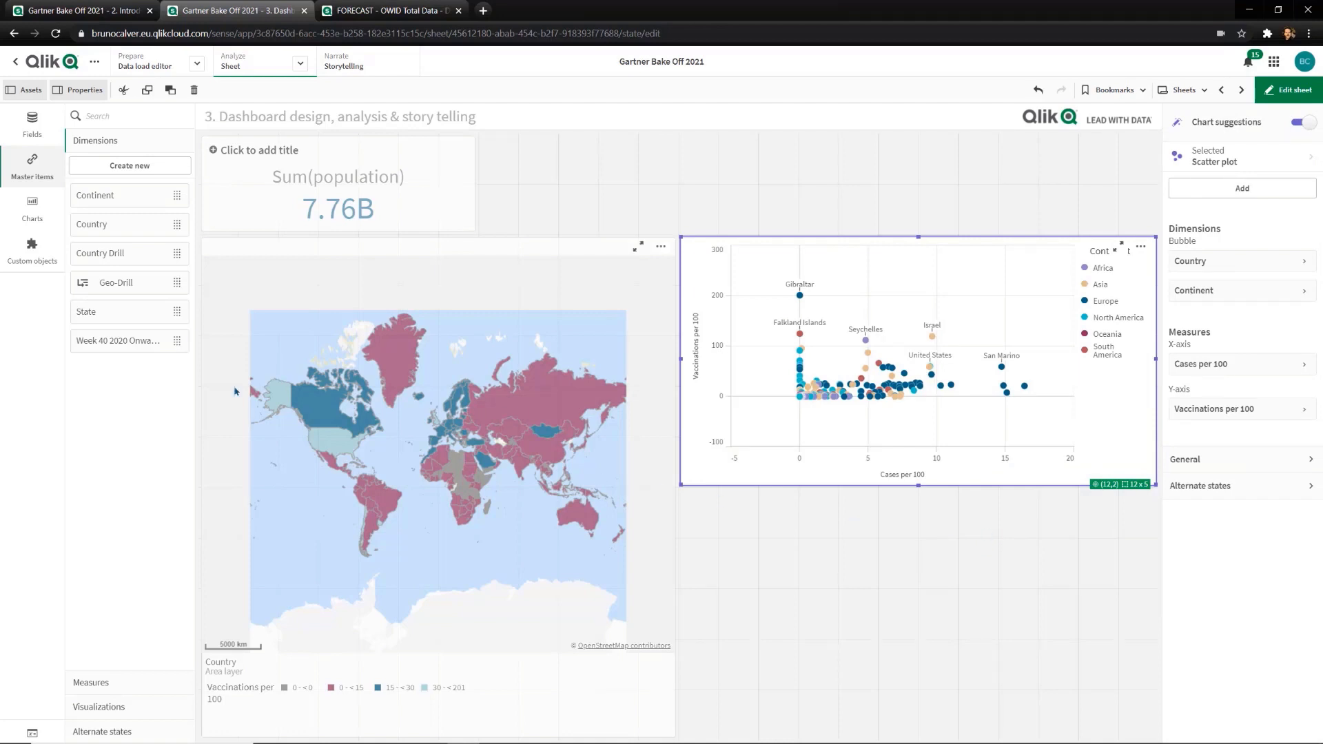
Add the cases-and-deaths line chart and Case Fatality Rate KPI, then finish editing
left_click(134, 710)
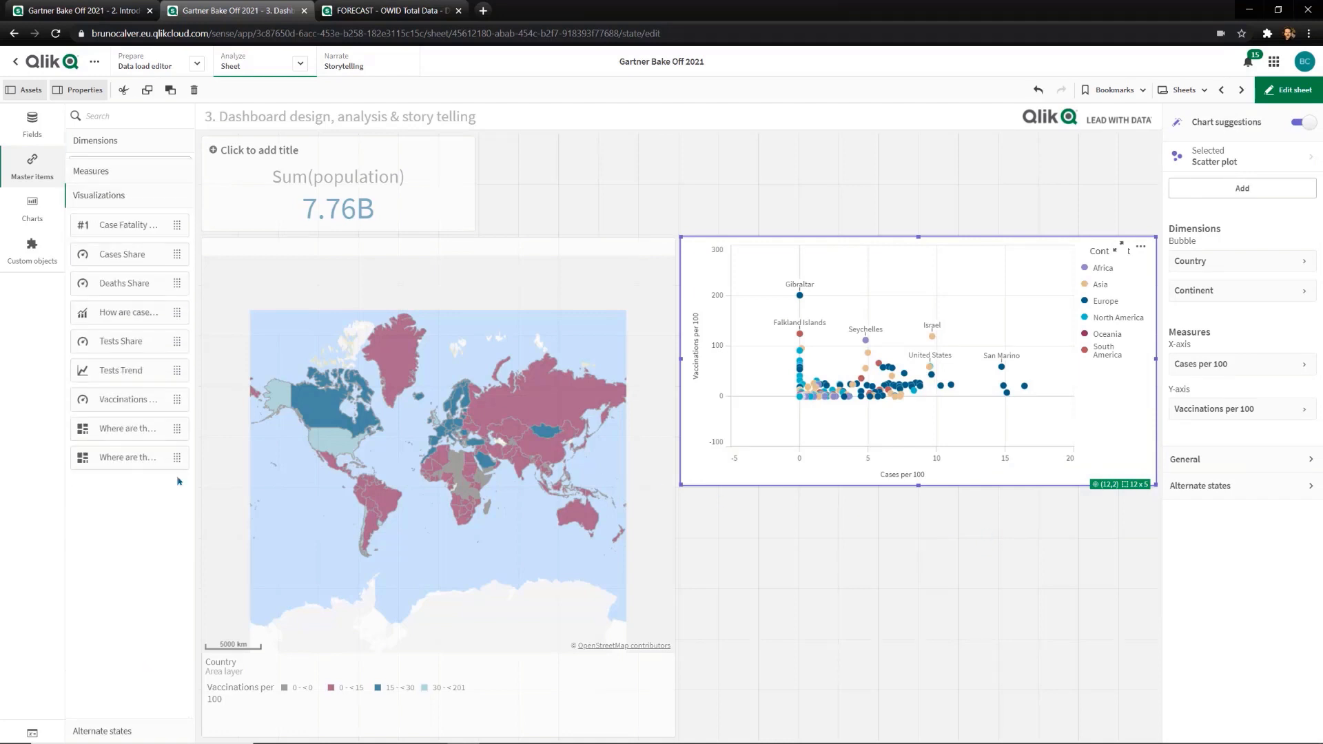
left_click_drag(107, 308, 906, 577)
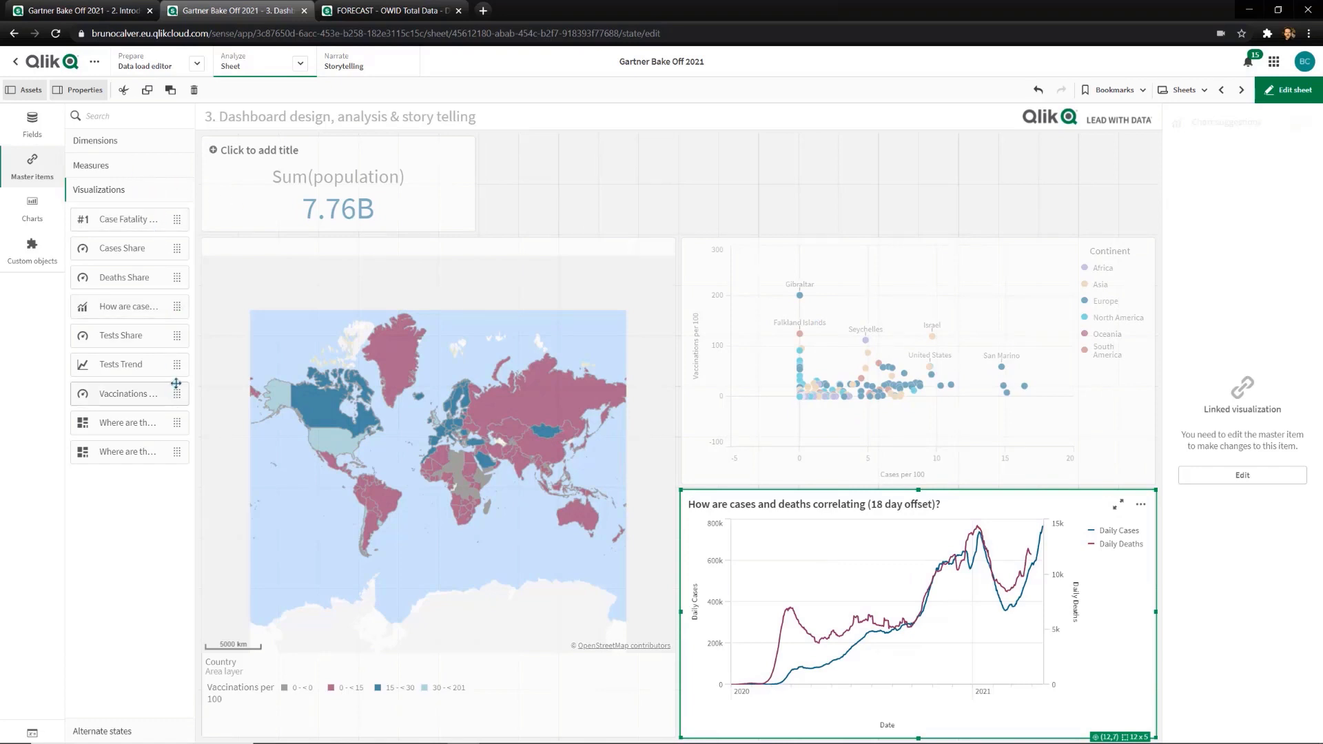
left_click_drag(176, 220, 644, 199)
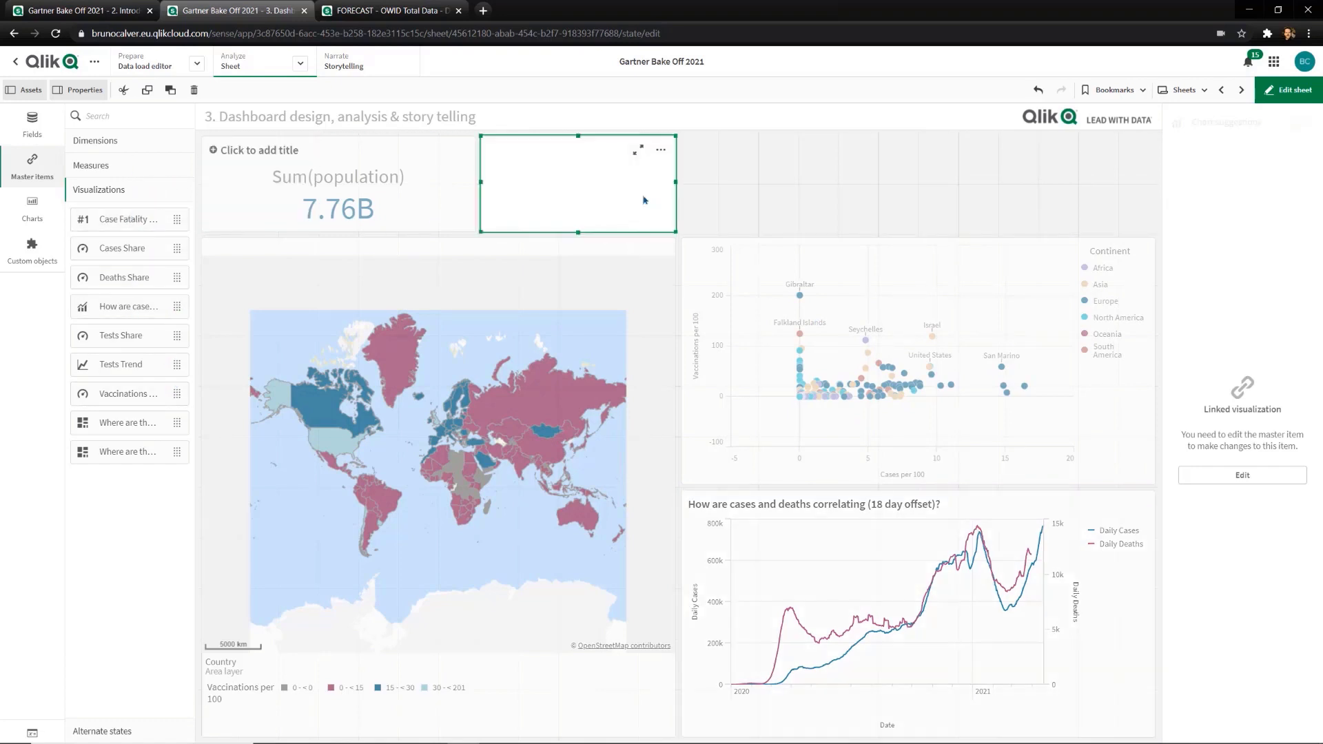
left_click(1285, 91)
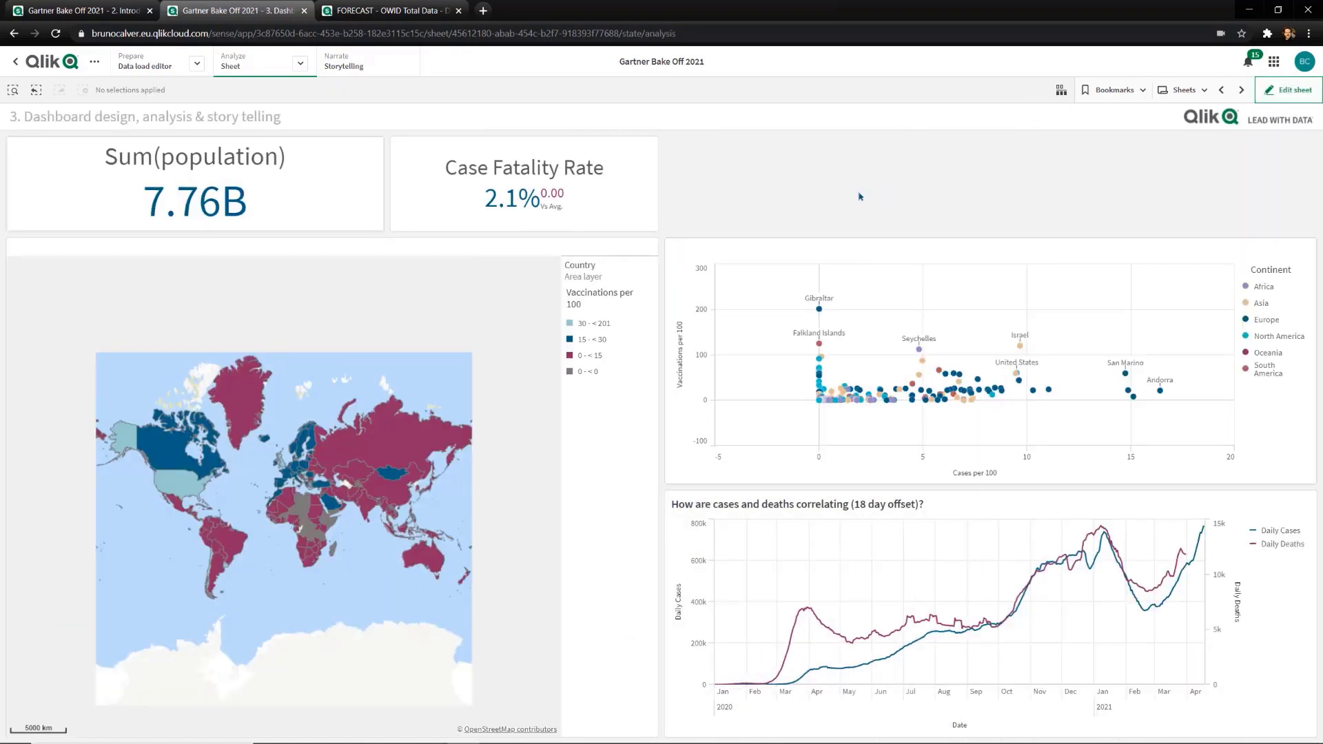
Filter the dashboard to Asia from the scatter plot's continent legend
left_click(1261, 304)
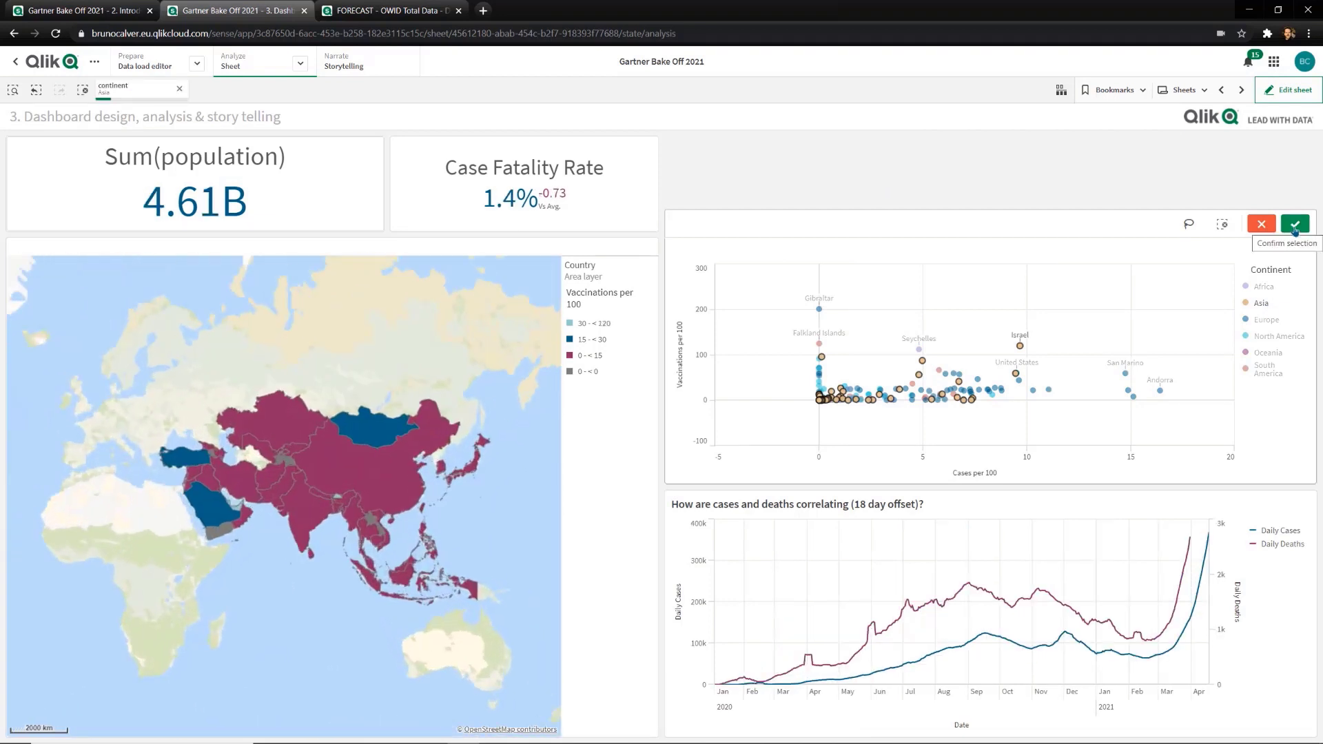
left_click(1295, 225)
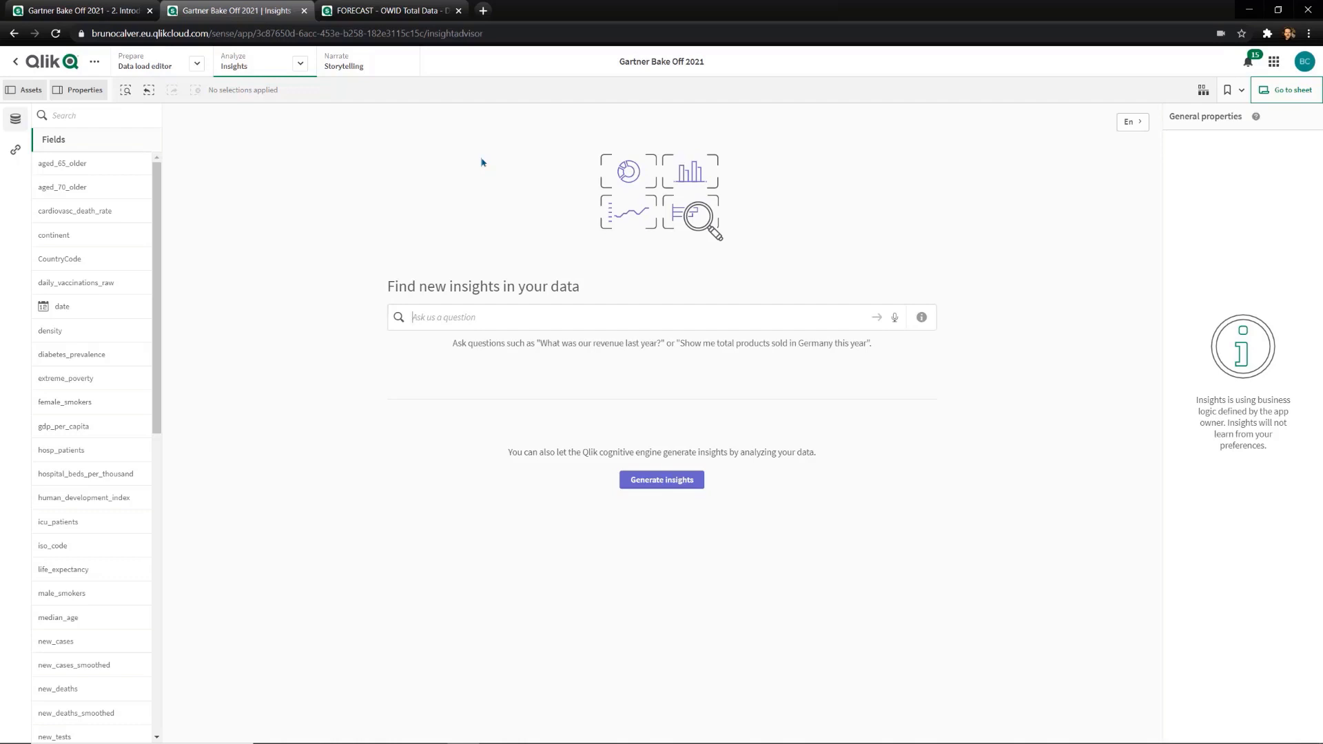
Ask 'rank daily vaccinations by state' by voice and compare 2021-Feb with 2021-Mar
left_click(894, 318)
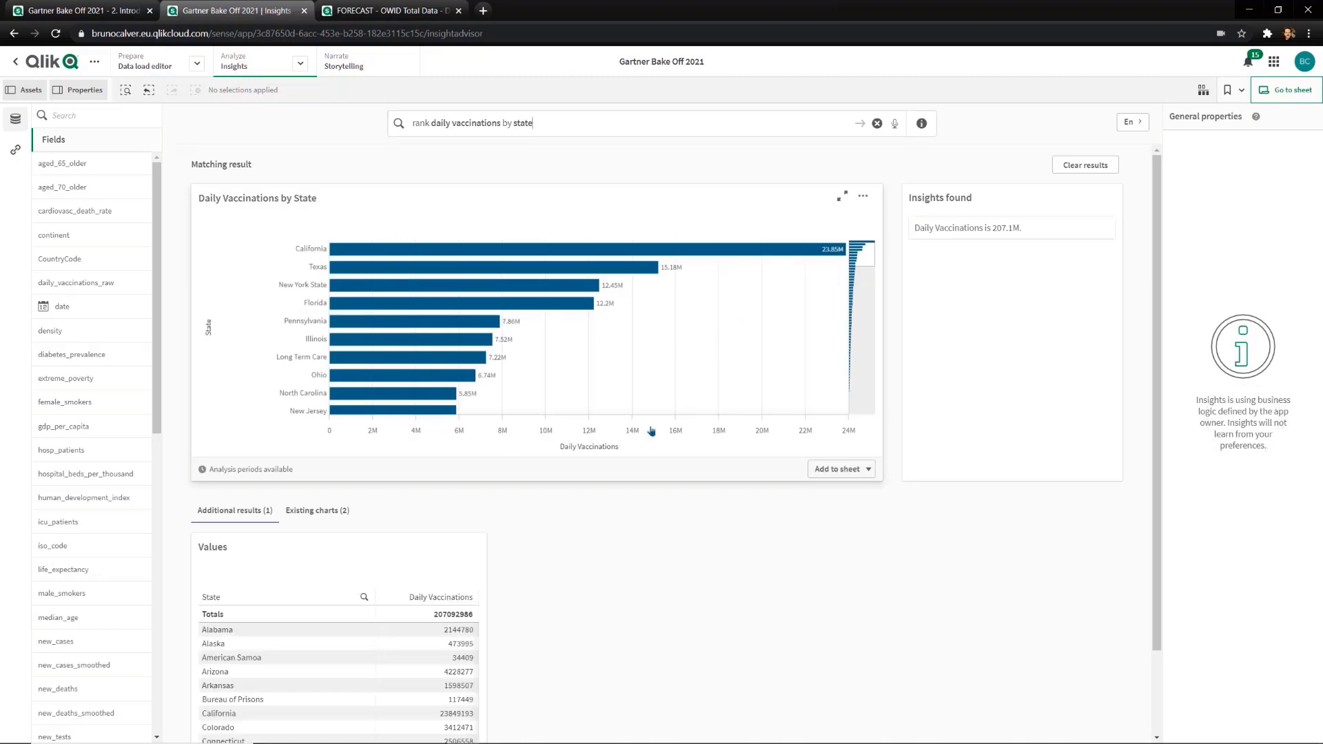
left_click(760, 218)
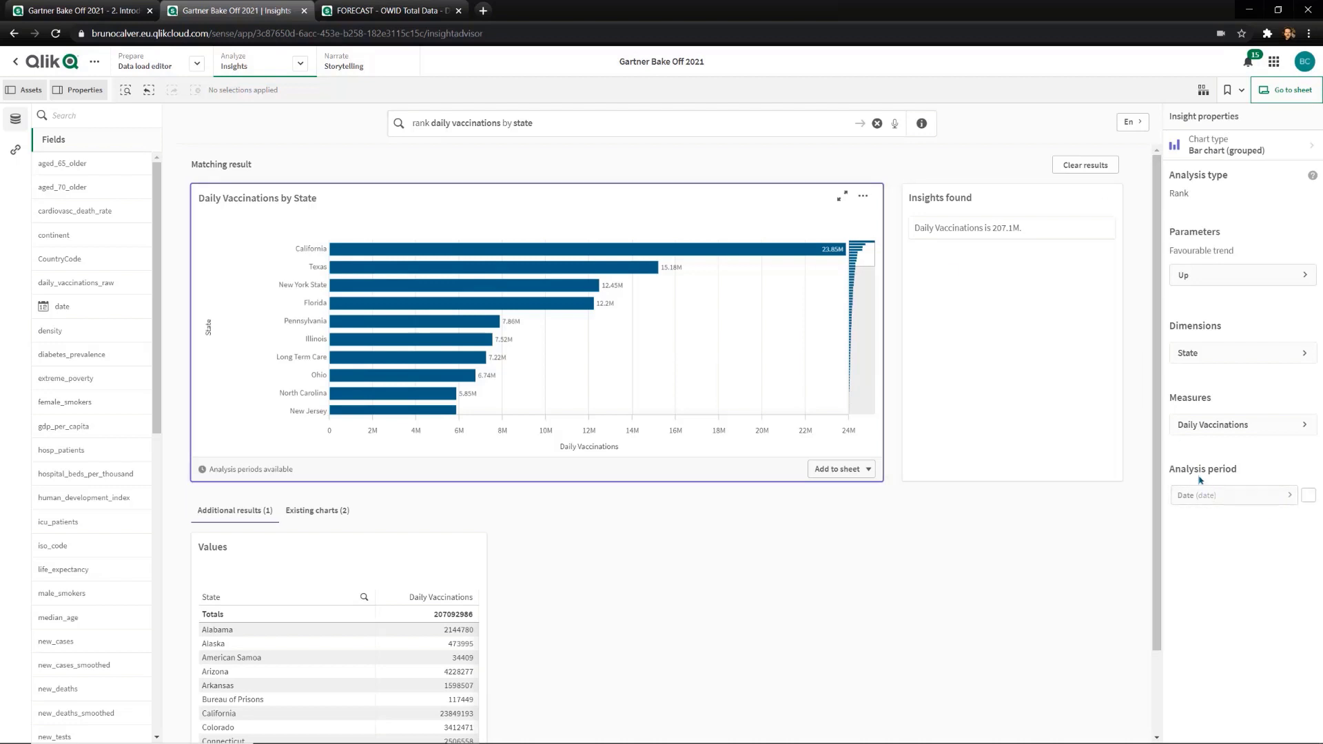
left_click(1308, 496)
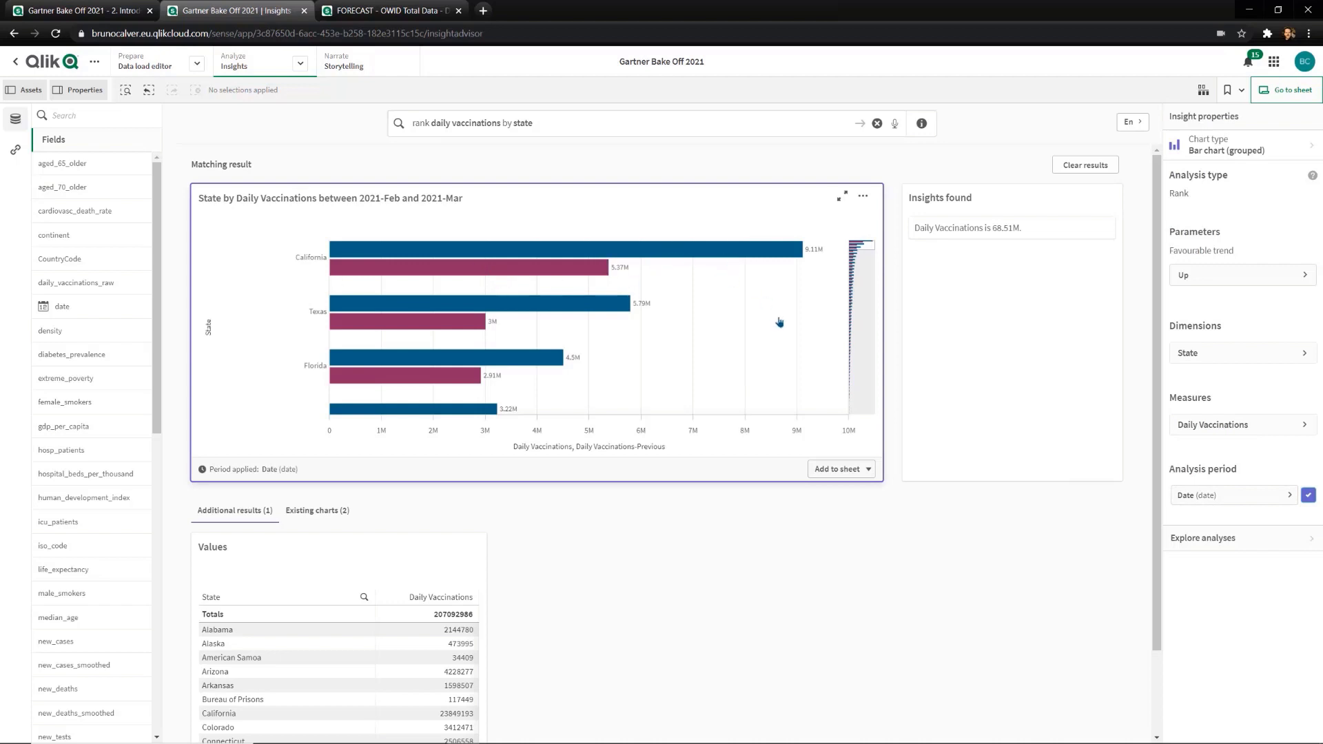
left_click(1203, 540)
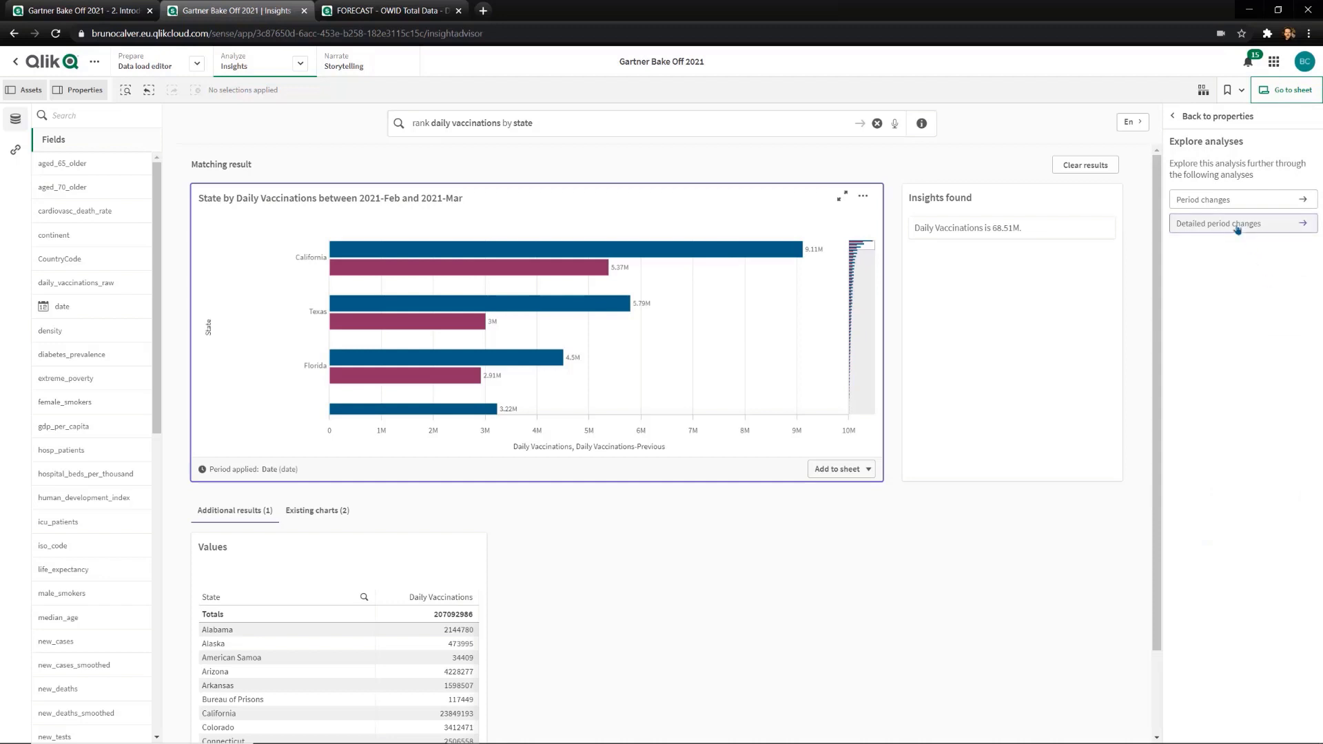
Show detailed Feb–Mar 2021 period changes and isolate the three states that missed target
left_click(1236, 224)
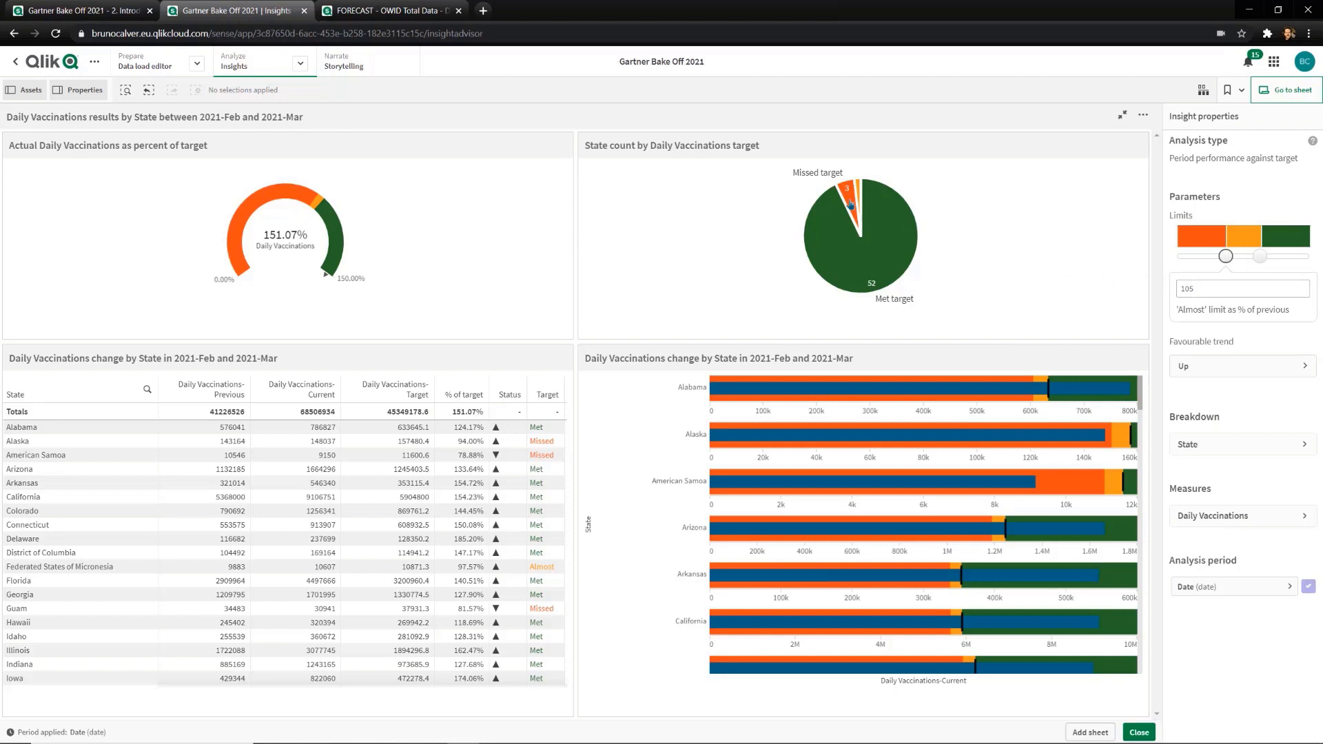
mouse_move(850, 201)
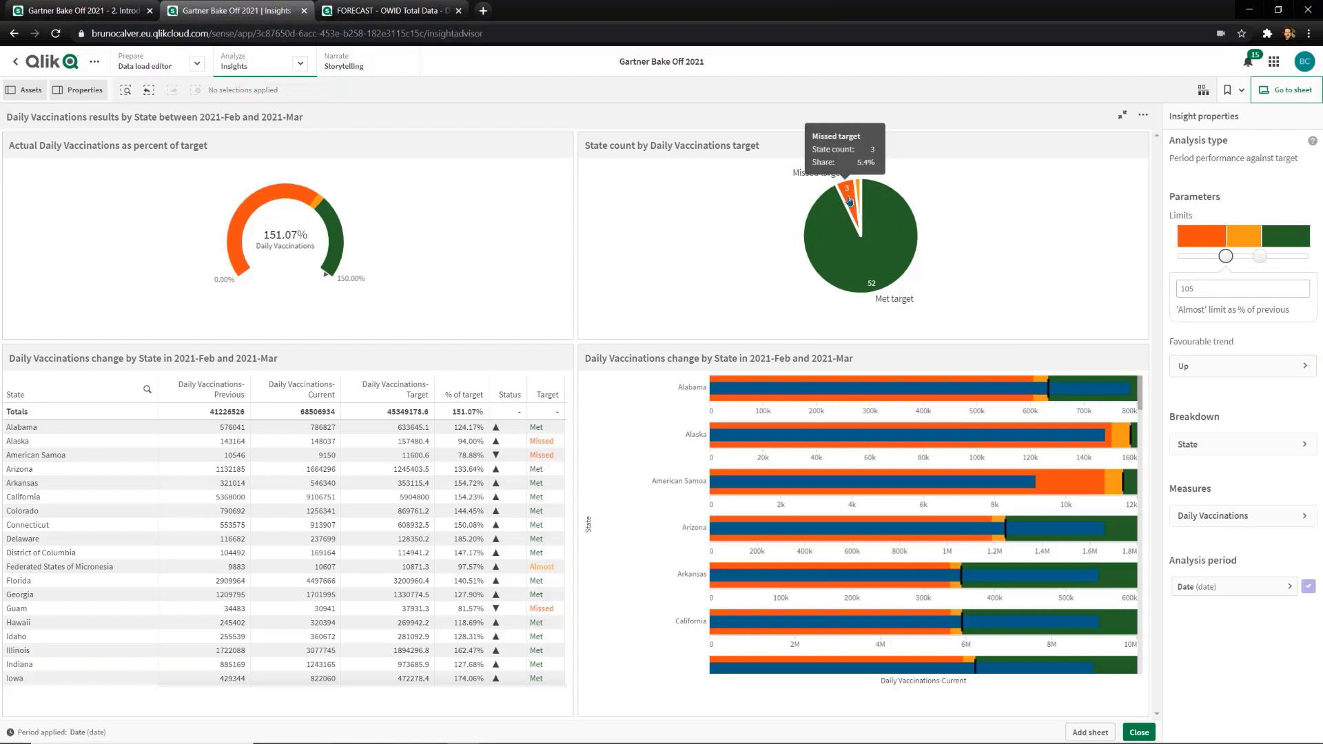
left_click(850, 201)
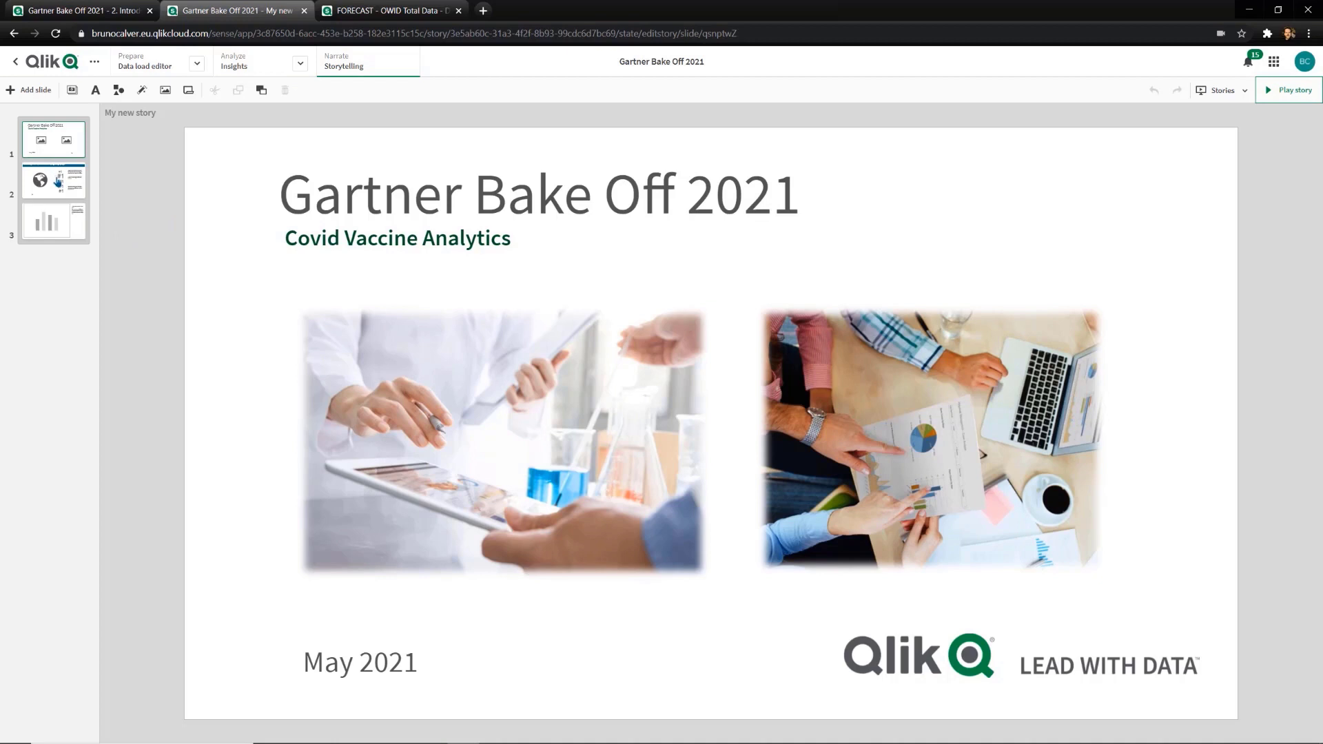
Page through story slides 2 and 3, the US vaccination map and analysis
left_click(58, 182)
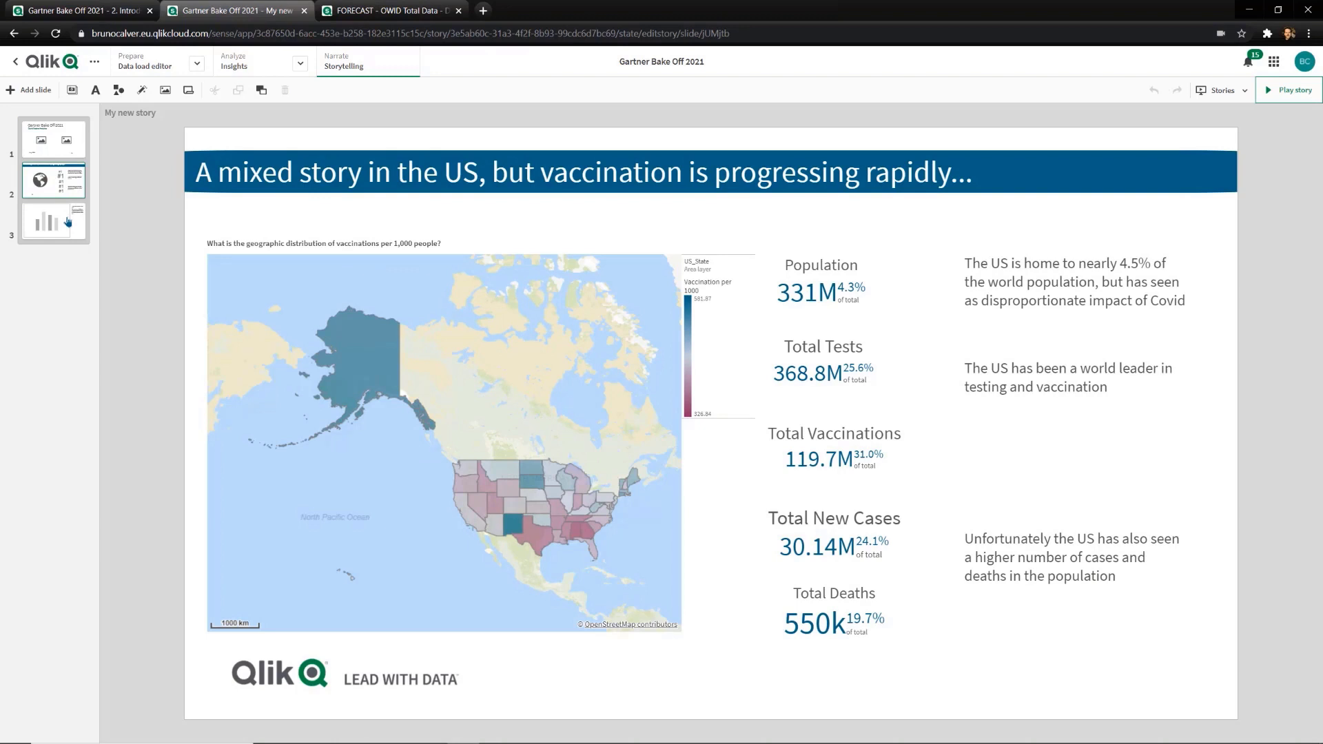
left_click(68, 222)
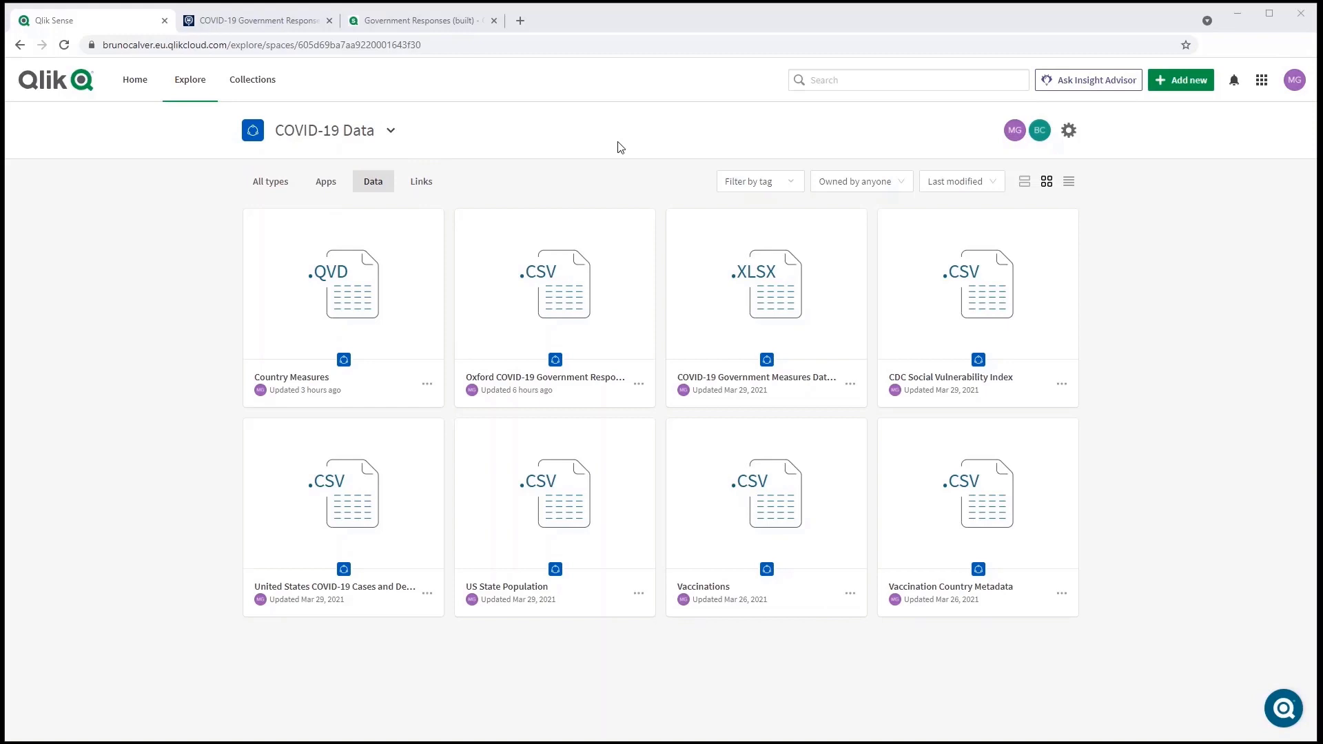
Browse the tag filters, then open the Oxford COVID-19 Government Response Tracker dataset card
left_click(788, 183)
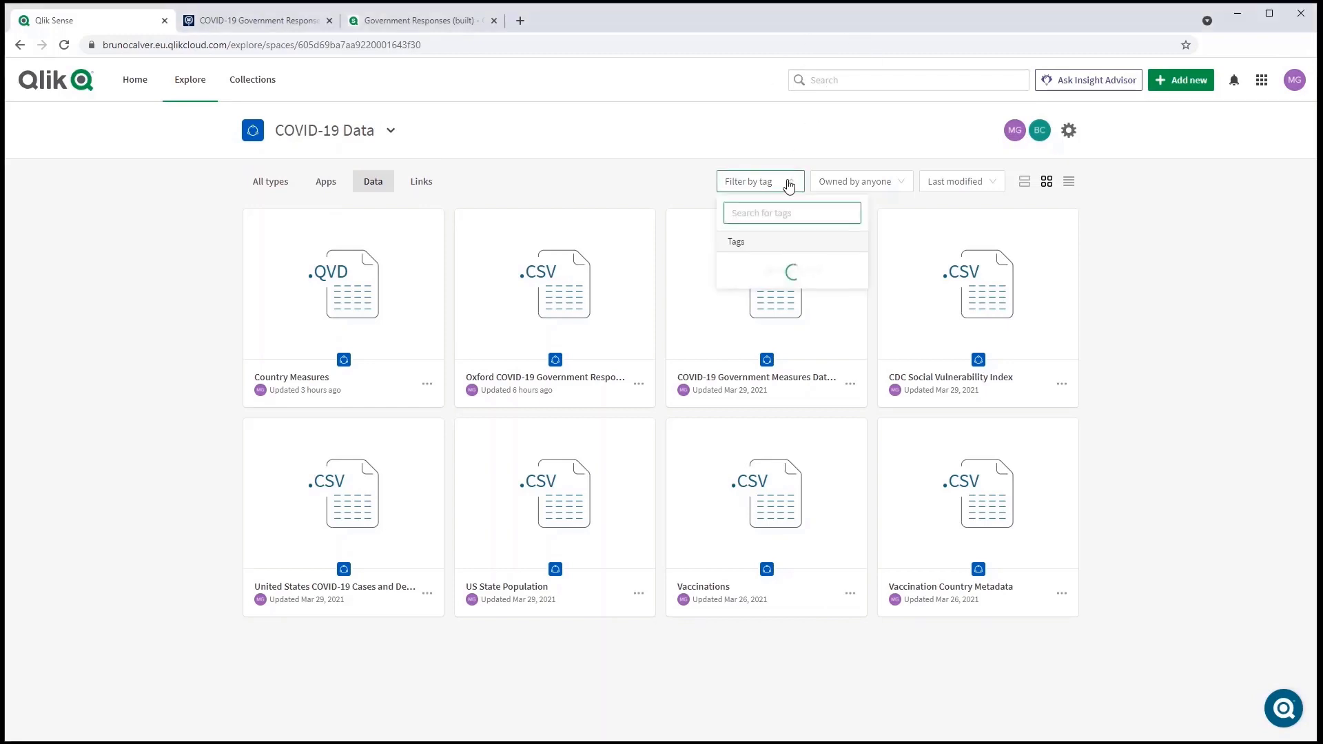
scroll(789, 306, "down", 3)
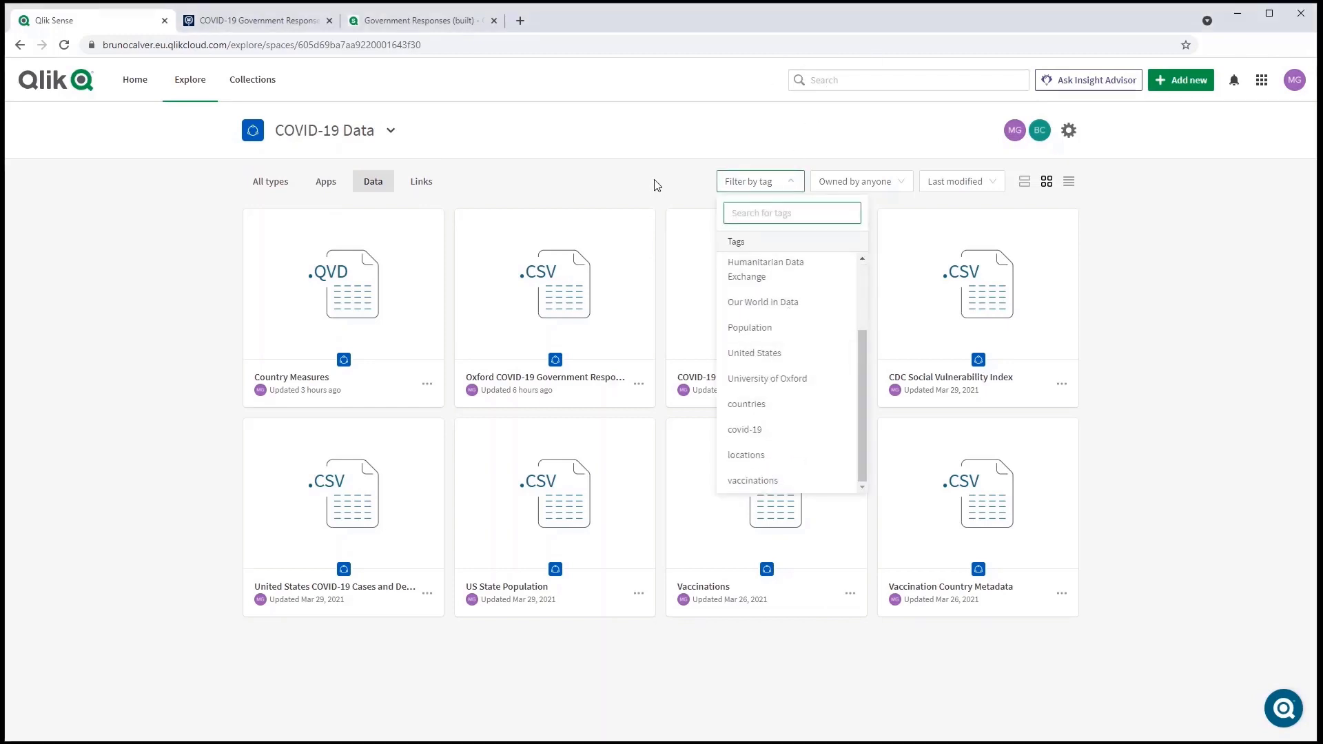
left_click(650, 197)
left_click(557, 262)
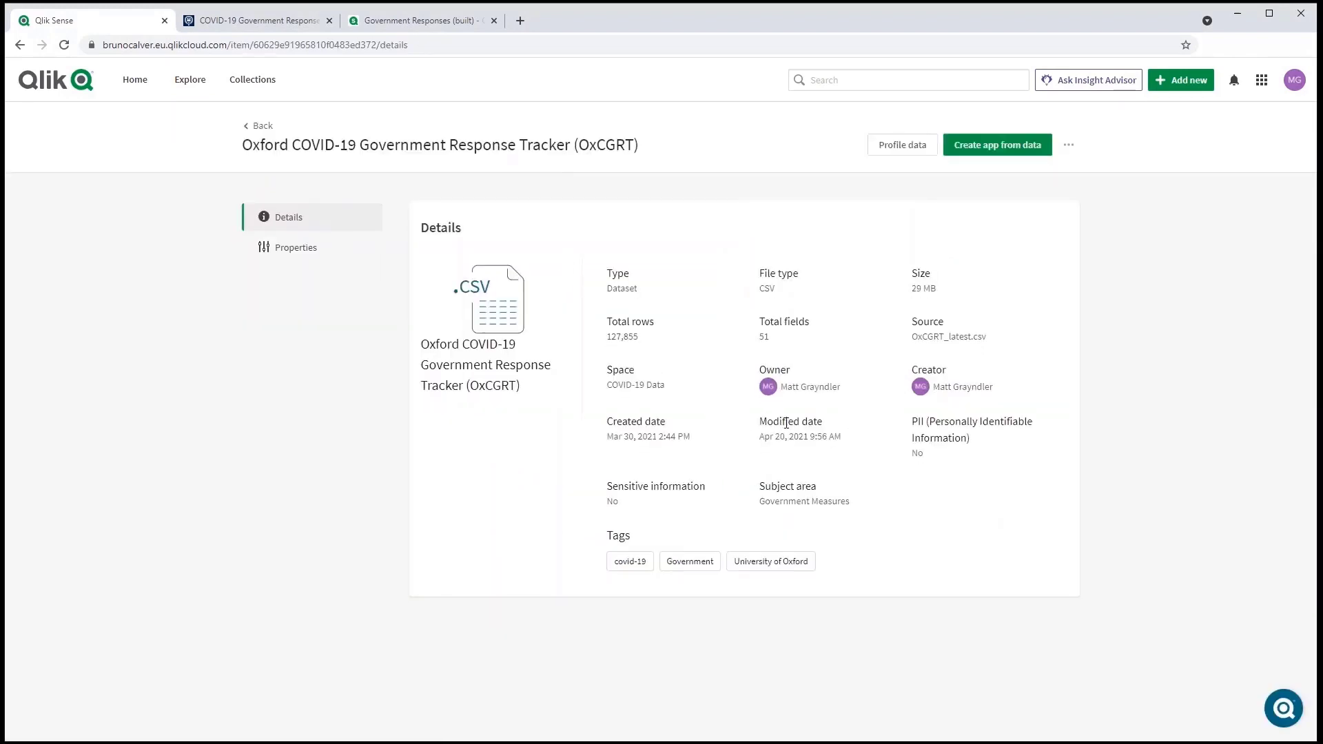
Profile the dataset's columns and switch the profile view to Data sample rows
left_click(897, 148)
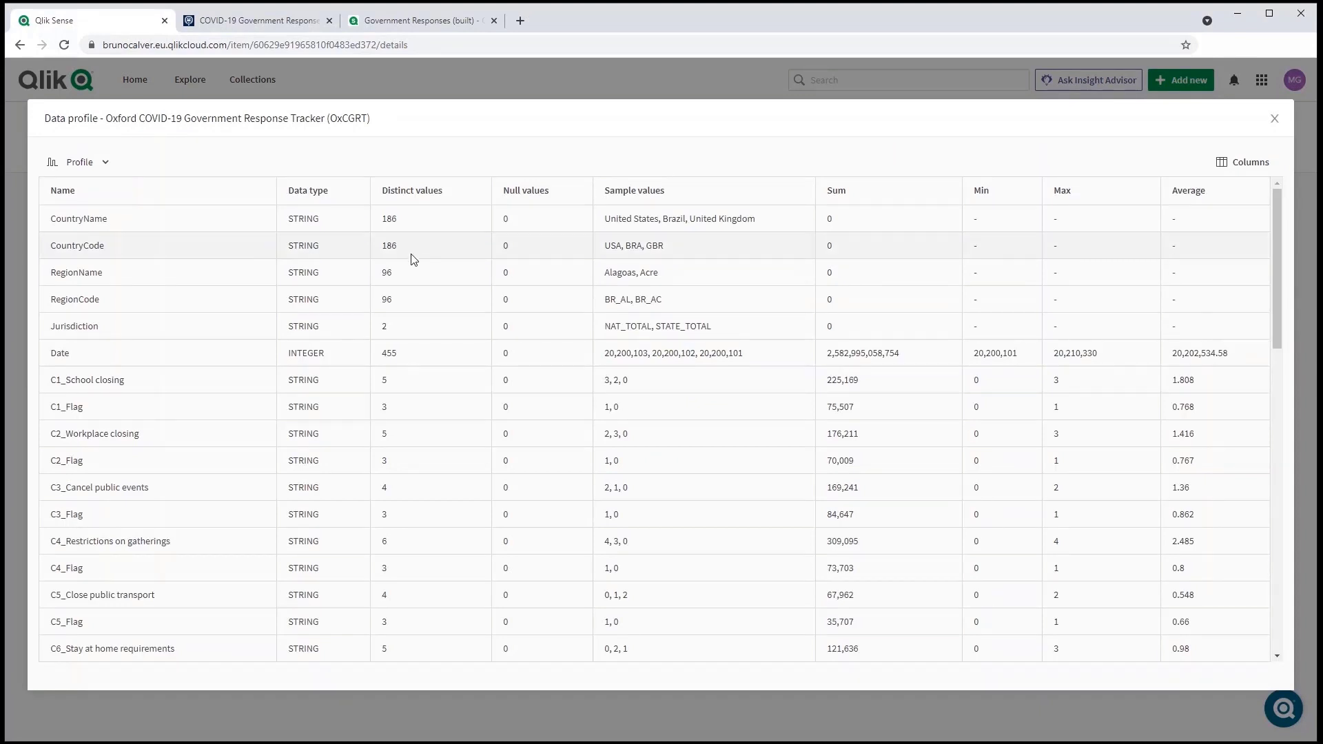
left_click(341, 329)
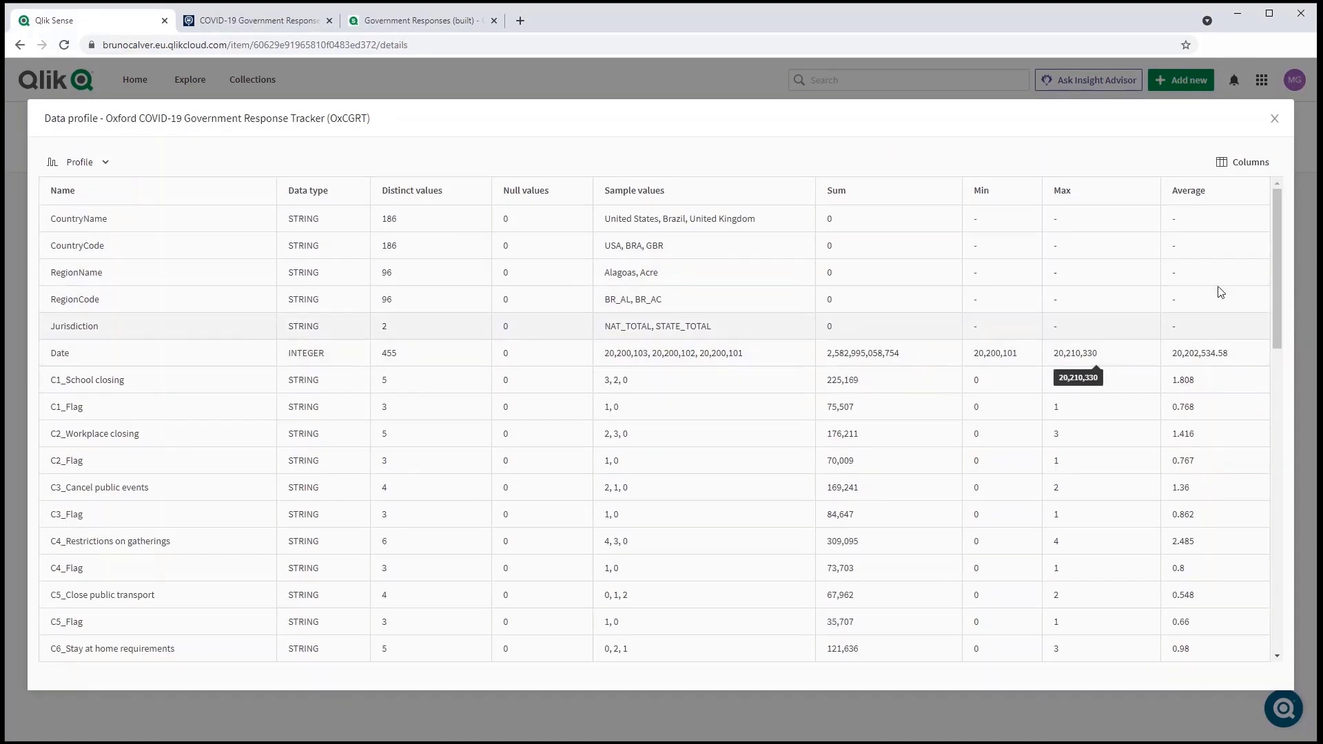
left_click(1251, 163)
scroll(1228, 317, "down", 5)
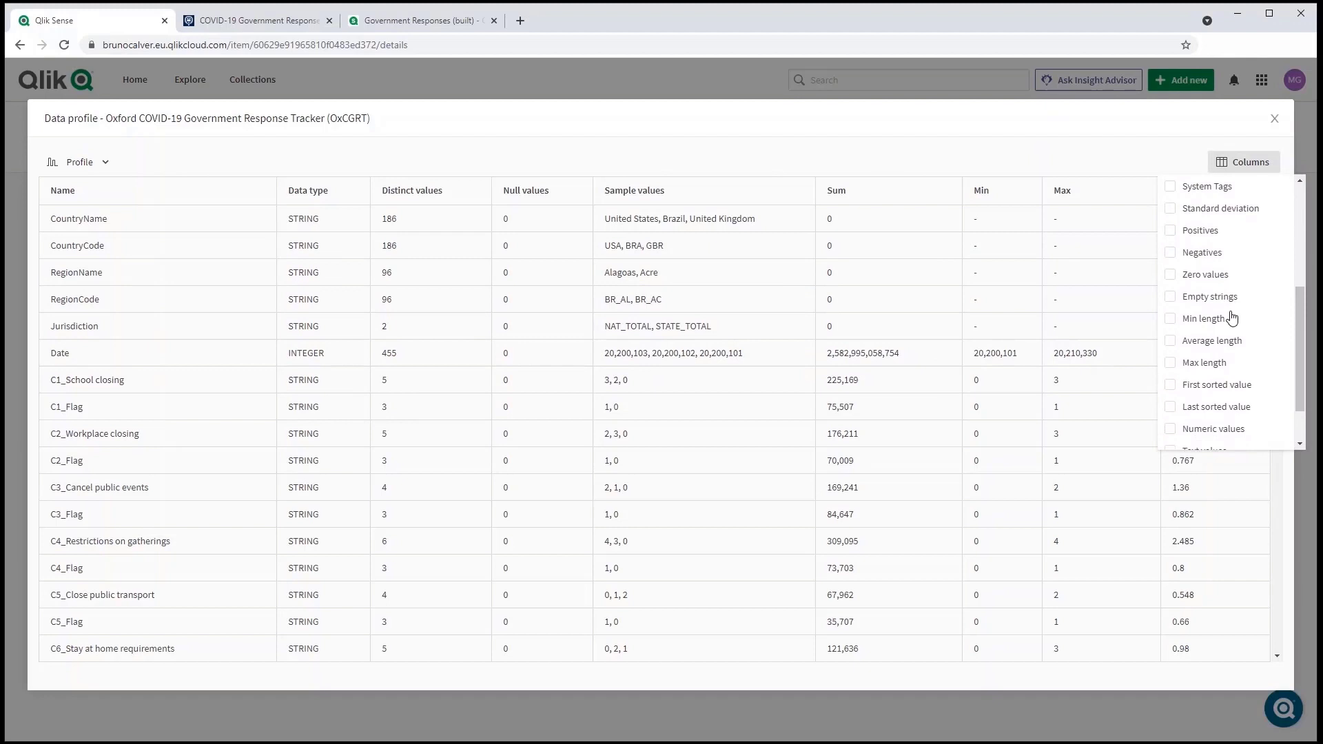
left_click(90, 162)
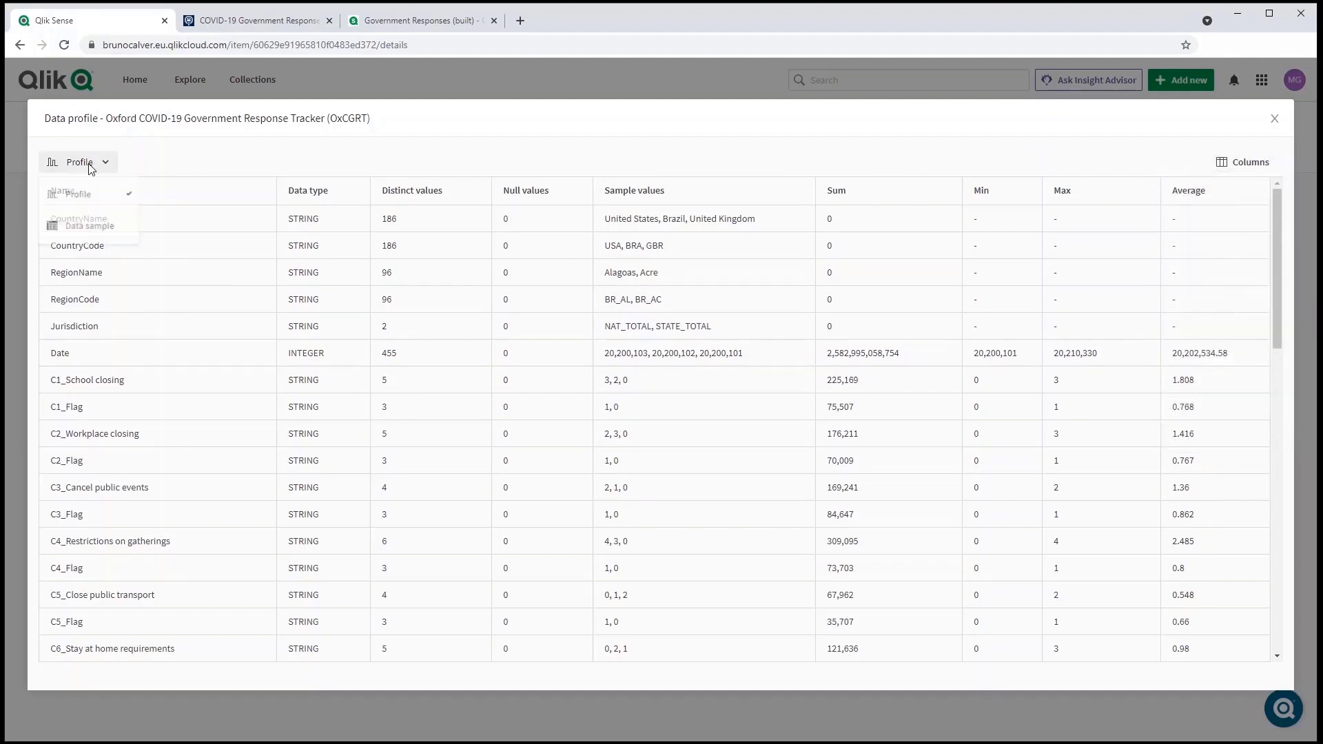
left_click(78, 232)
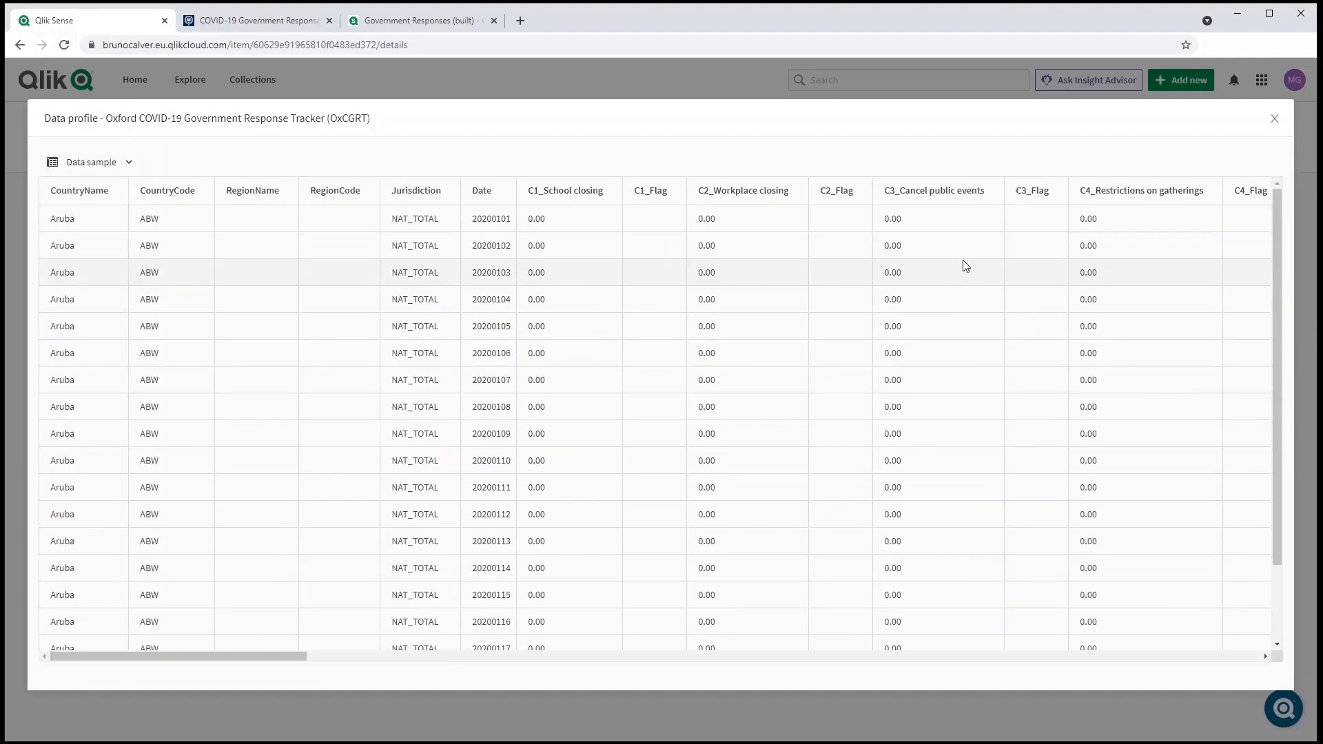
Create an app from the dataset, shortening its name to 'Government Response'
left_click(1274, 119)
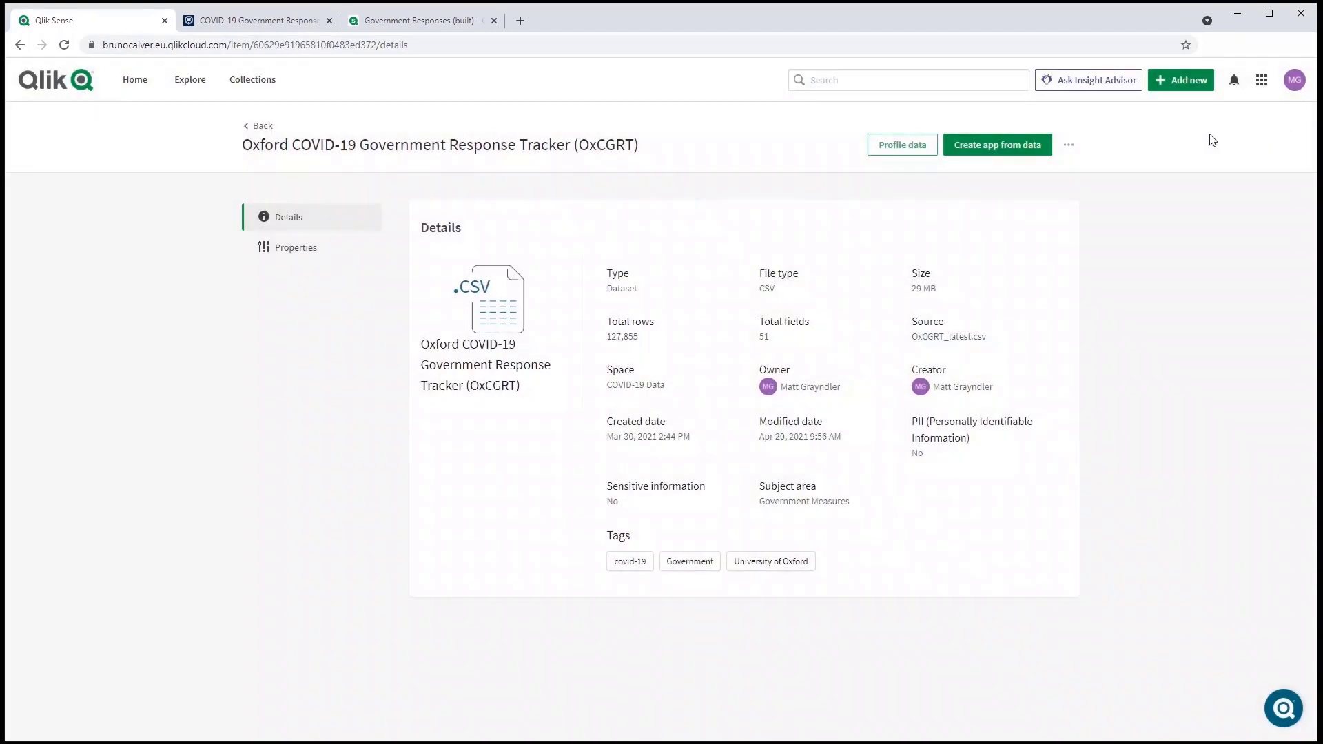
left_click(985, 148)
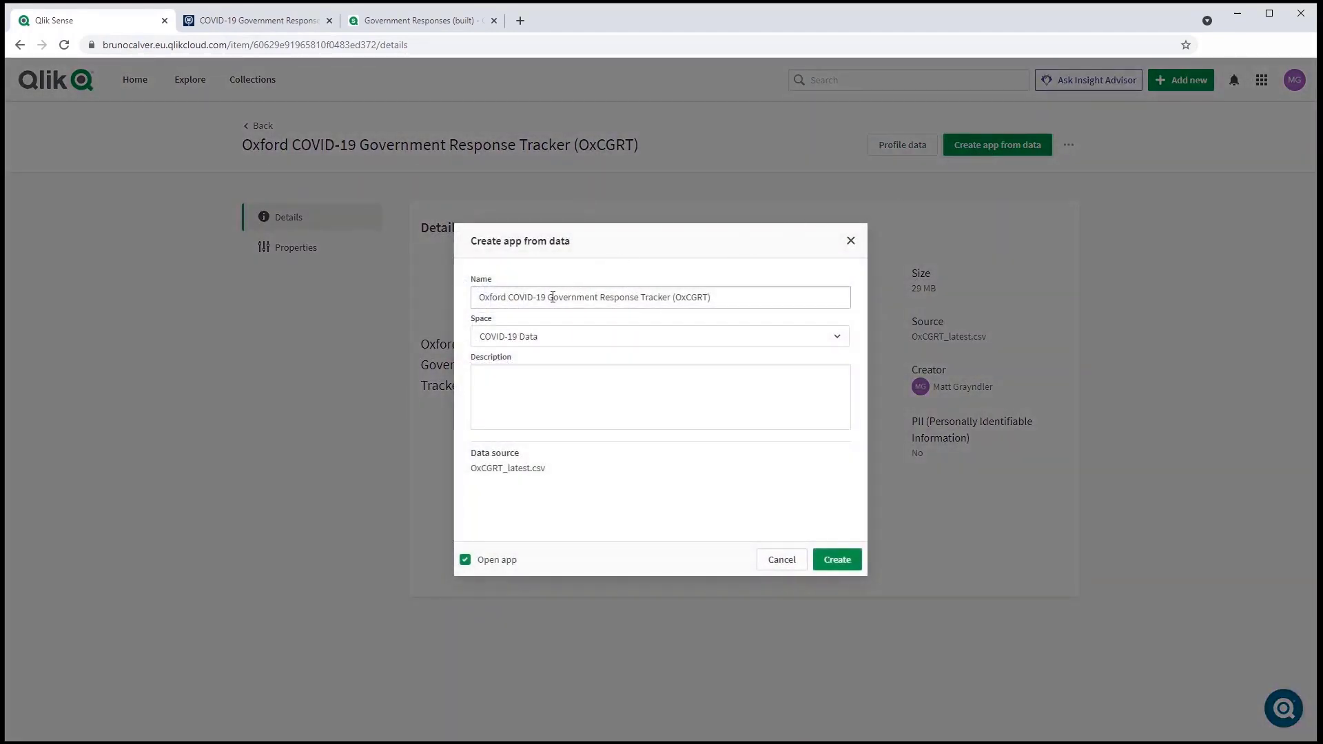
left_click_drag(550, 299, 421, 309)
key("BackSpace")
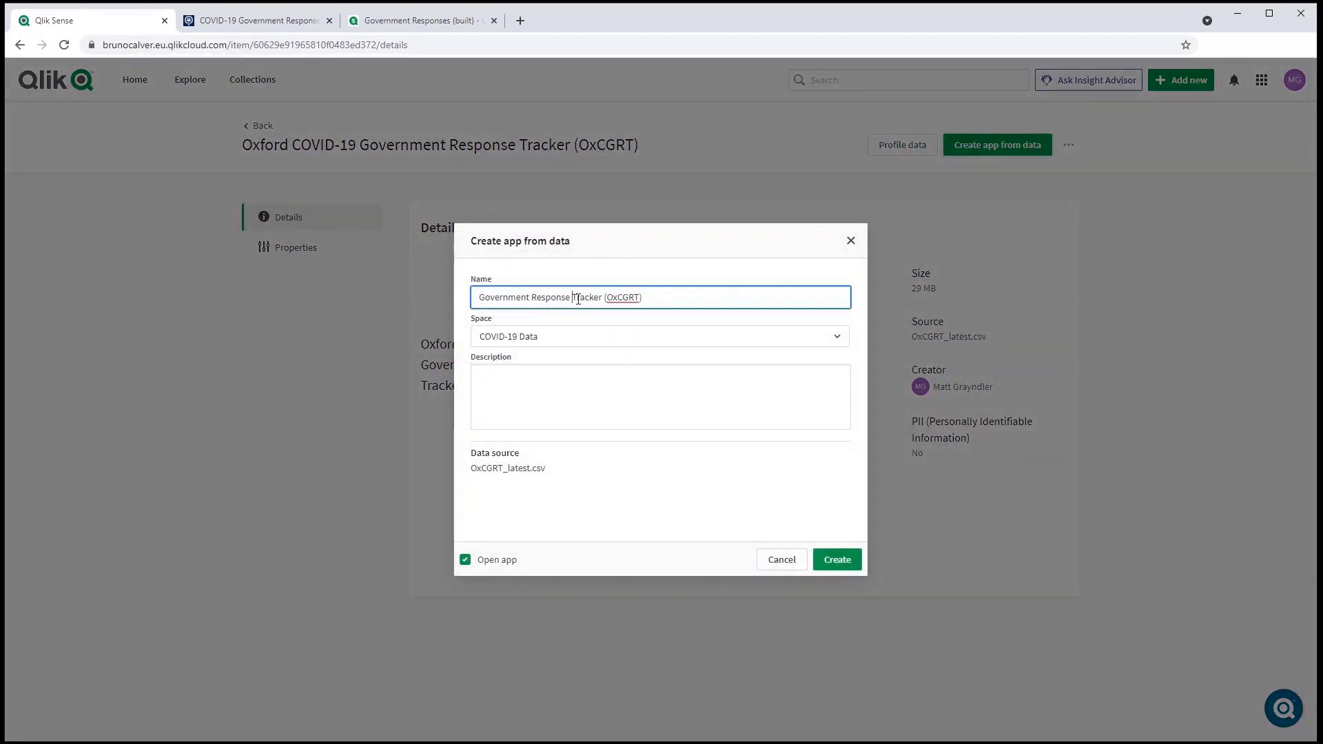
left_click_drag(577, 299, 670, 292)
key("BackSpace")
left_click(835, 556)
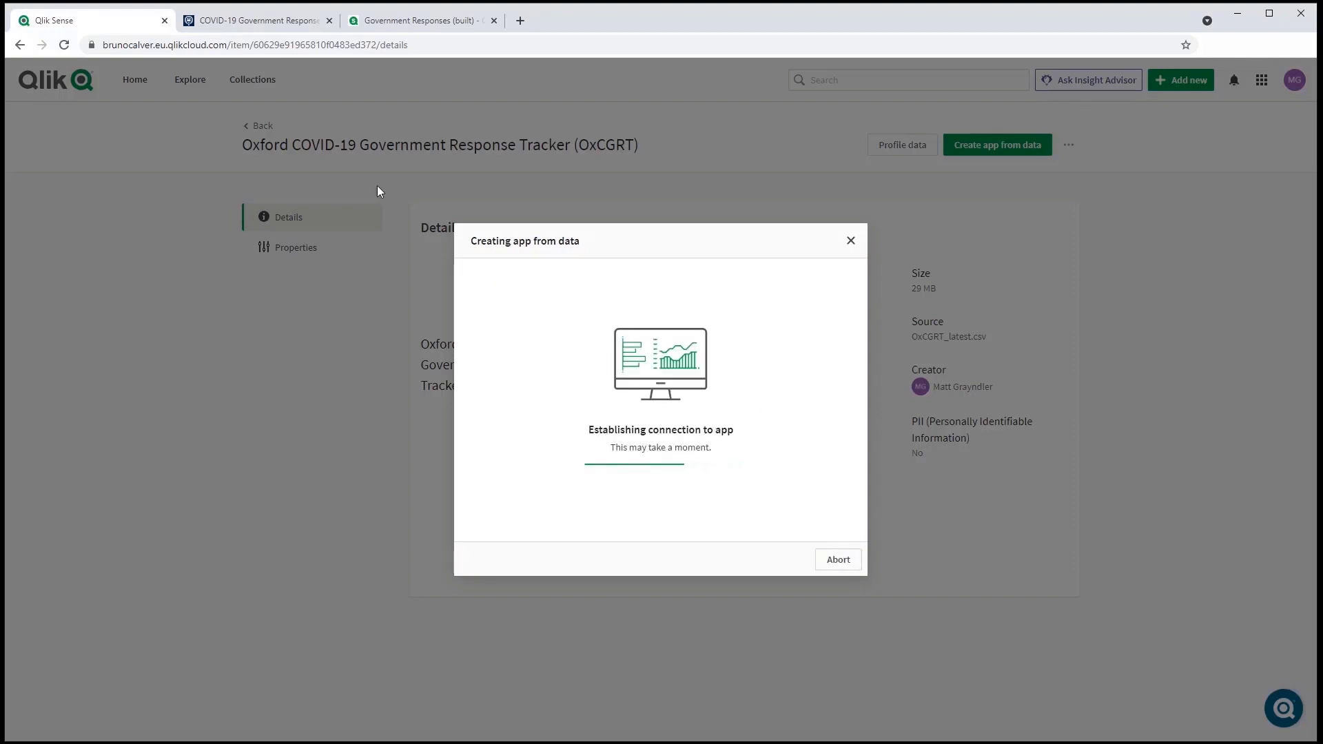
Glance at the Oxford tracker's source web page, then return to the Qlik tab
left_click(275, 21)
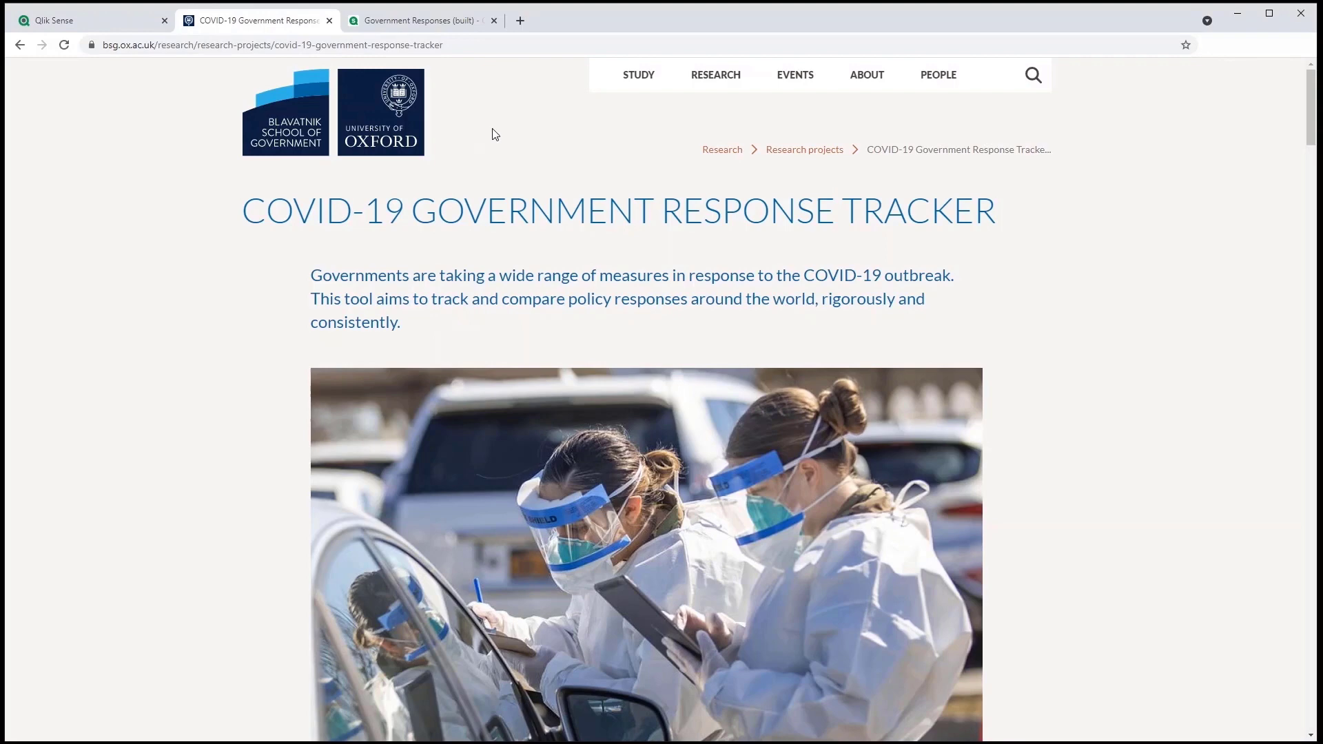
scroll(569, 180, "down", 2)
scroll(569, 184, "up", 2)
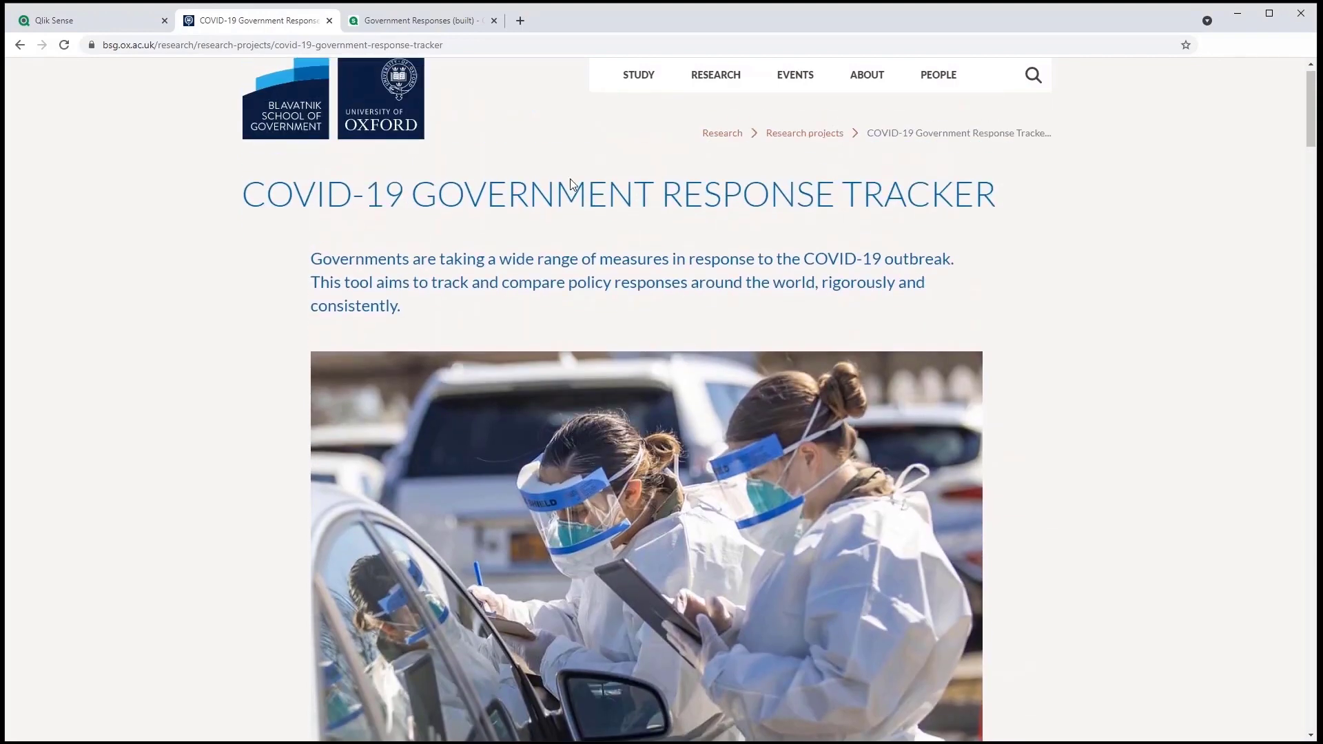
left_click(114, 29)
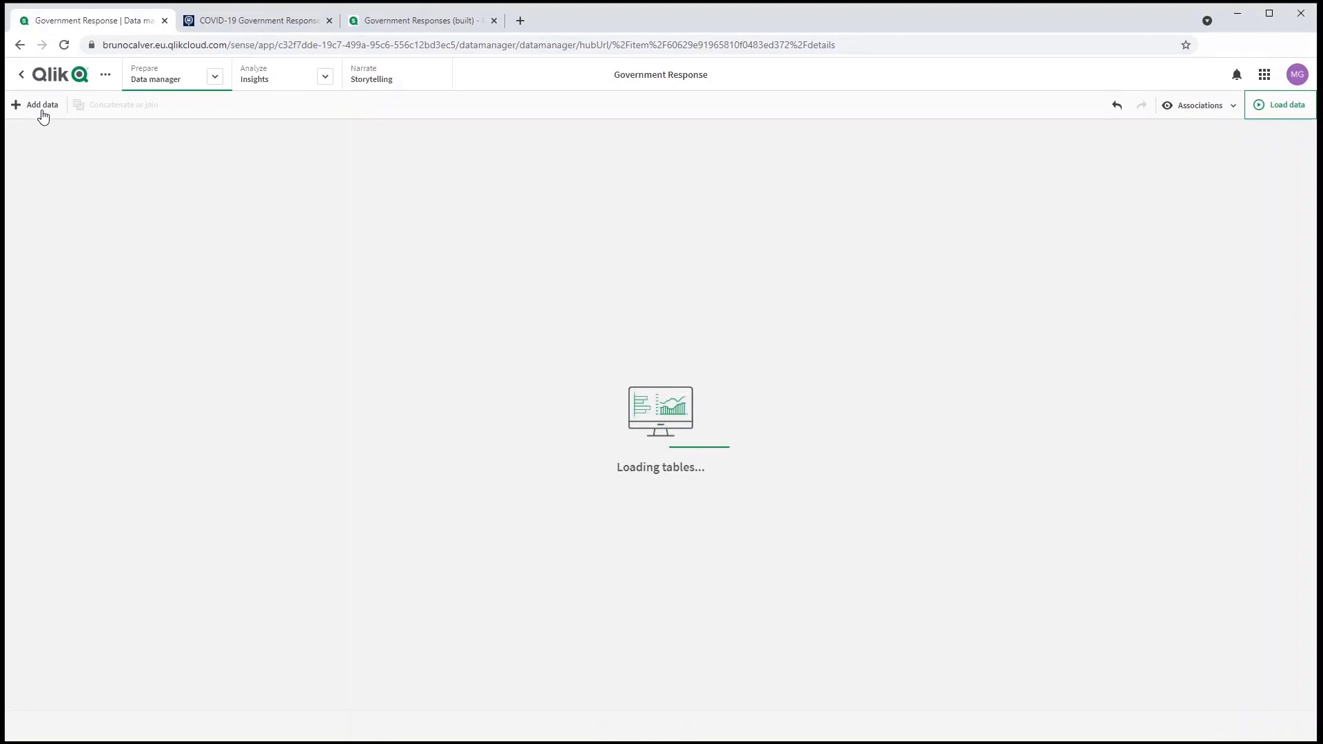
Add the CountryMeasures.qvd table from the space's data files to the app
left_click(40, 108)
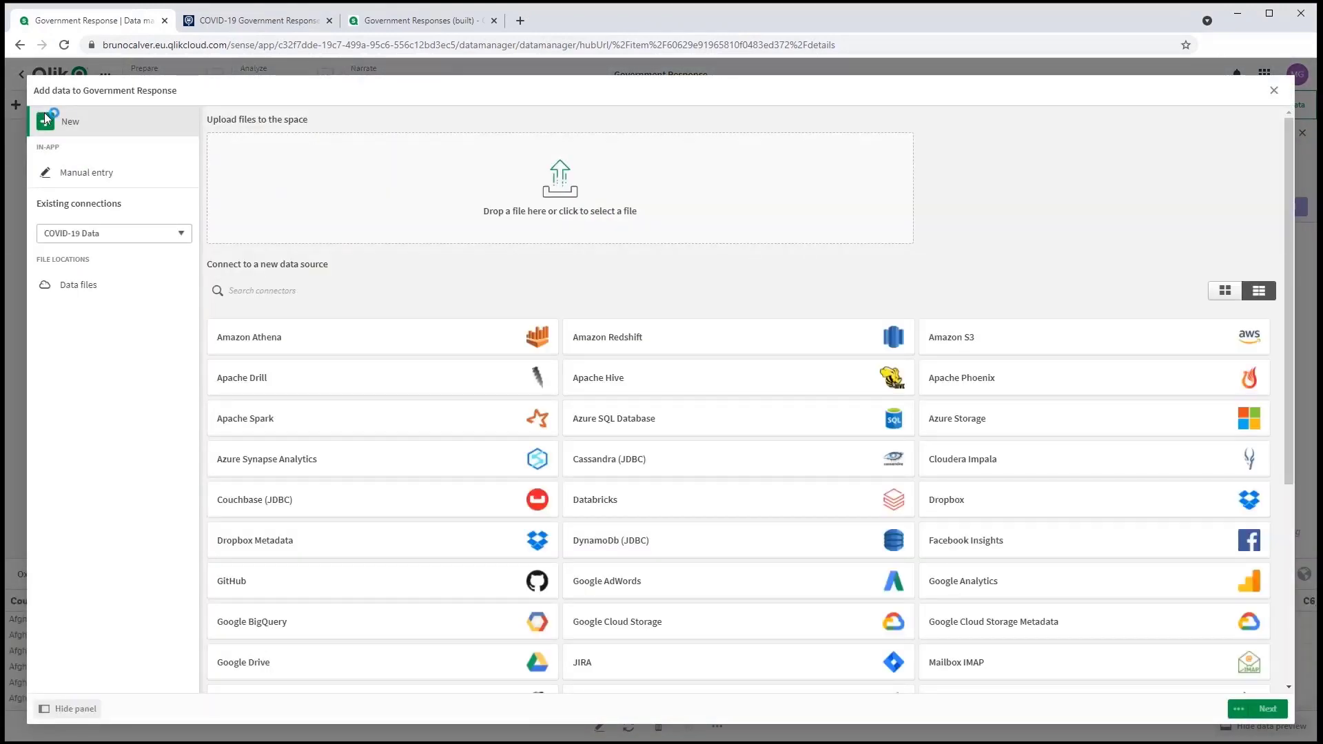
left_click(77, 284)
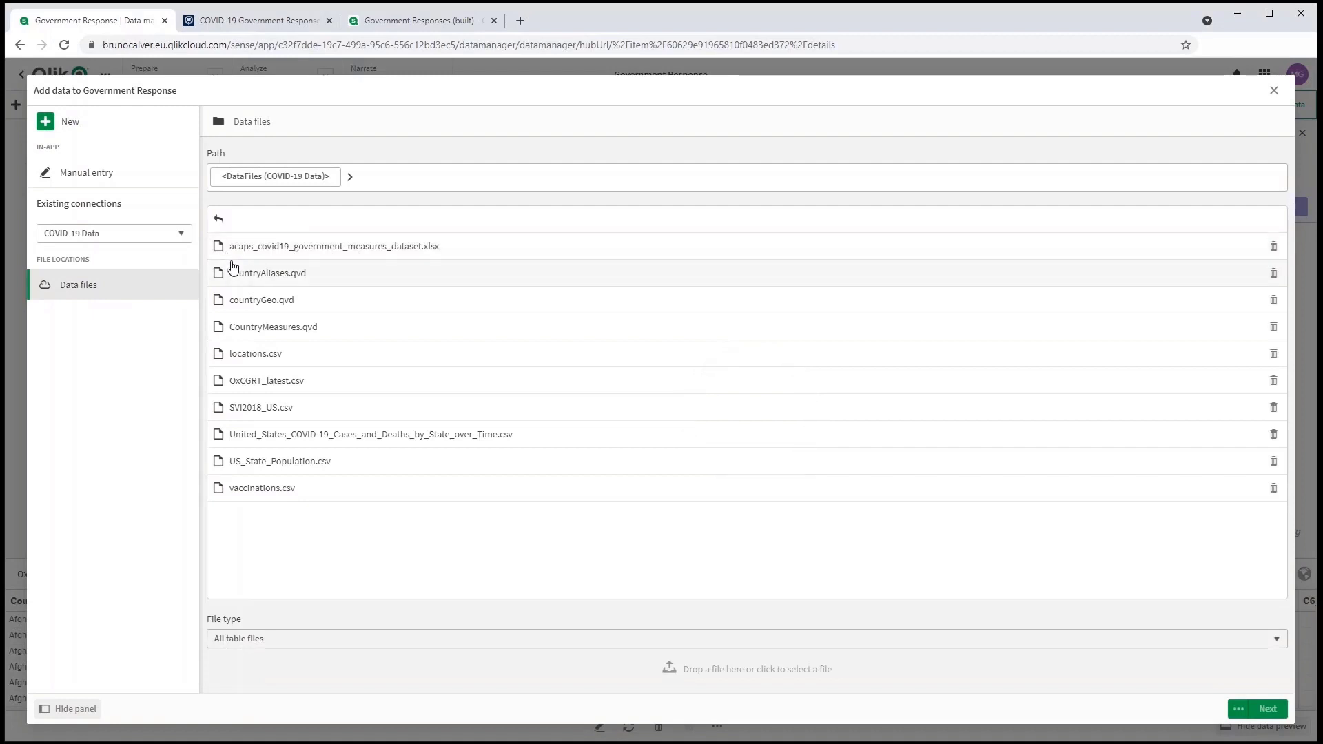
left_click(273, 326)
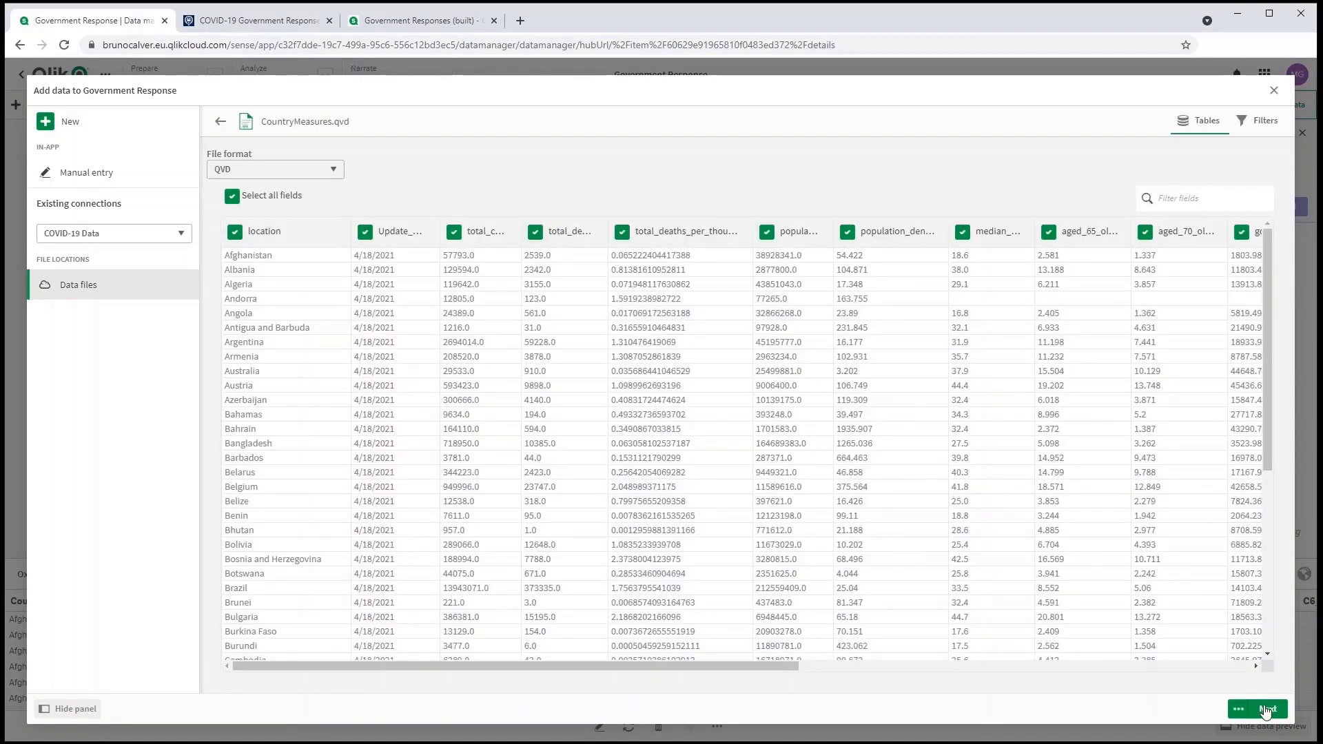
left_click(1263, 708)
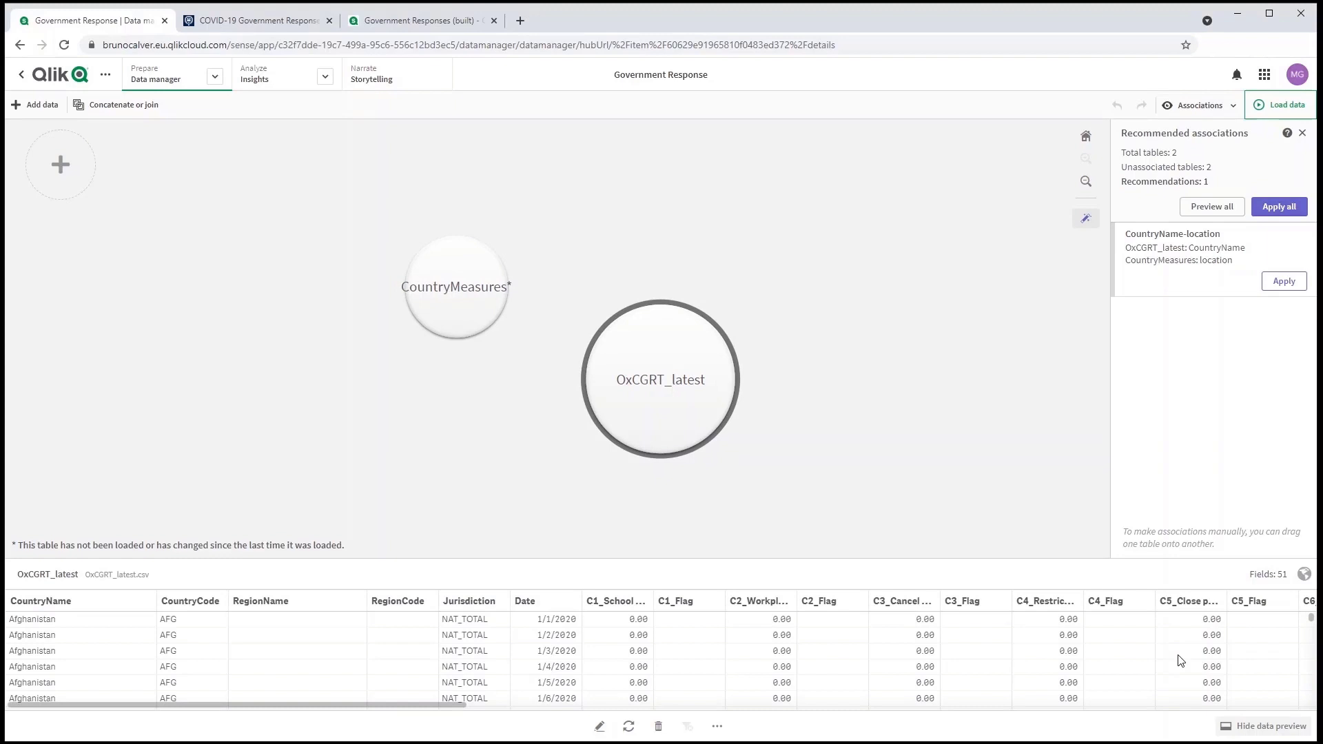
Apply the CountryName-location association to OxCGRT_latest, then open CountryMeasures for editing
left_click(467, 297)
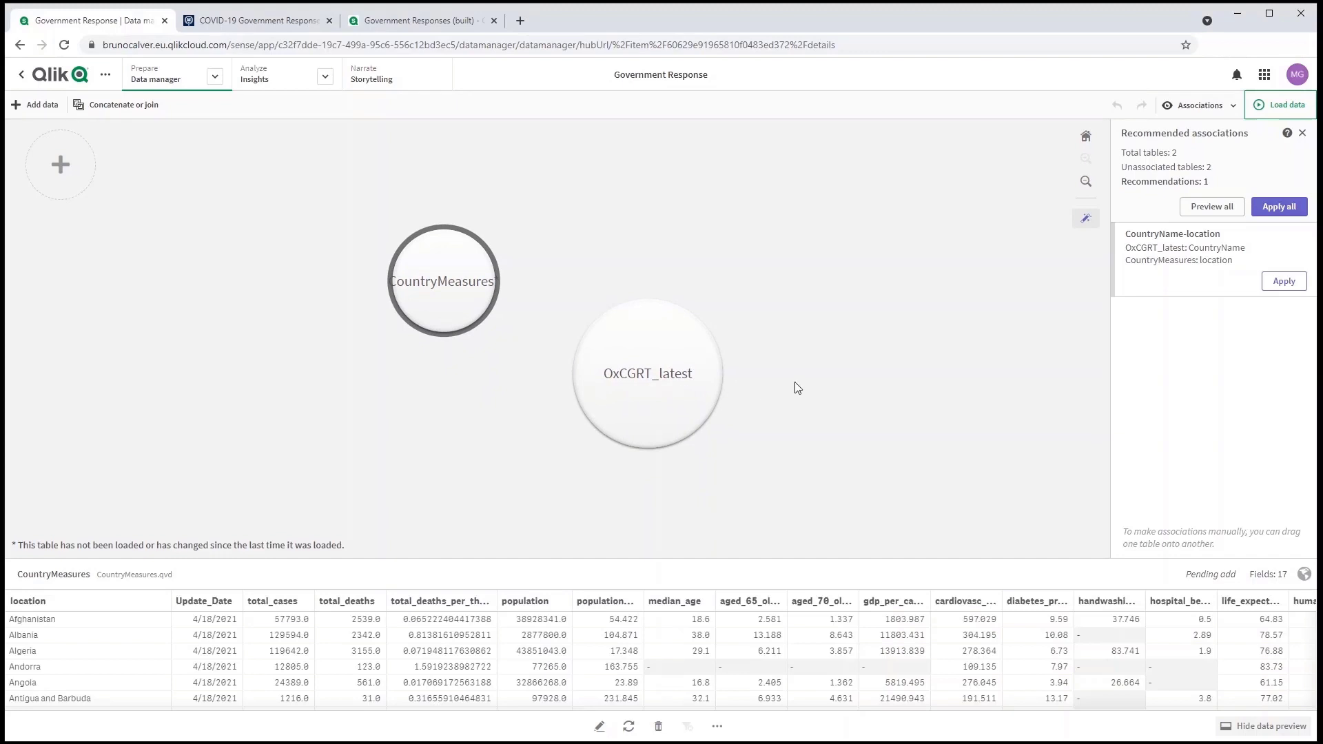
left_click(1210, 266)
left_click(1283, 286)
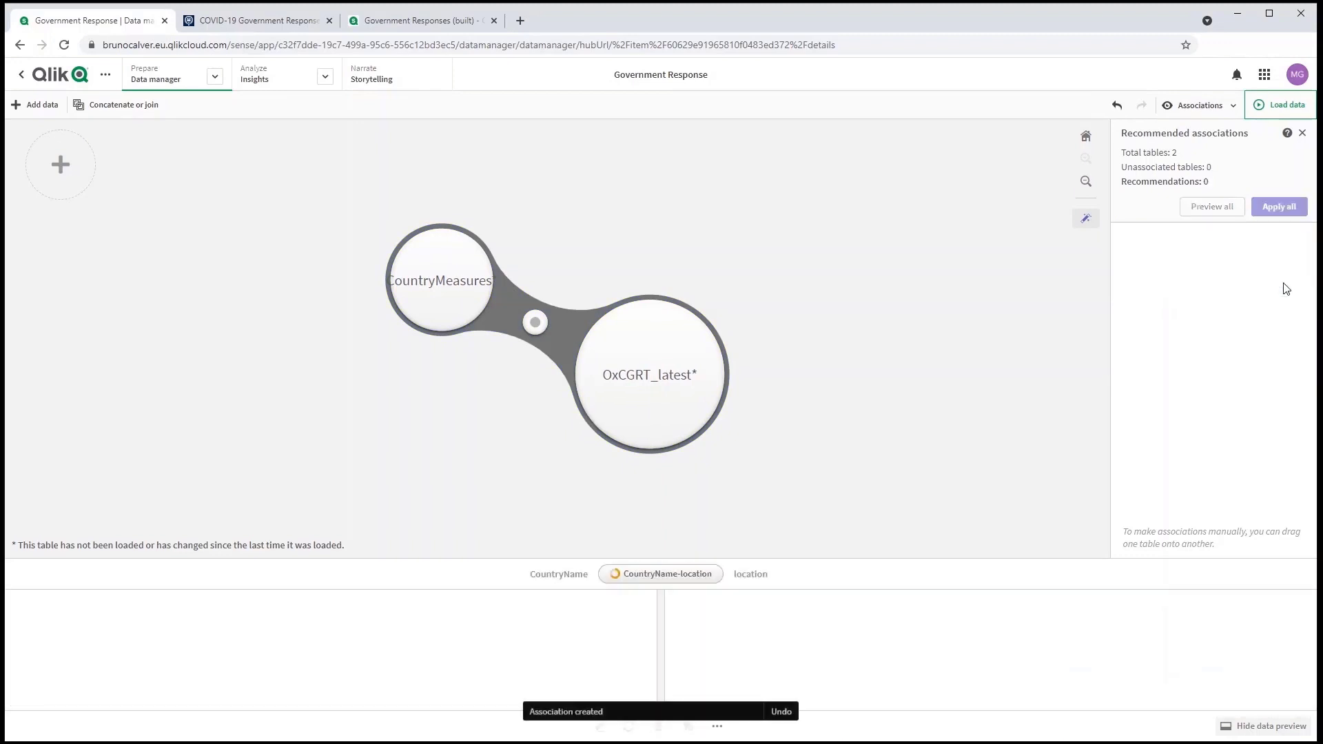
left_click(445, 297)
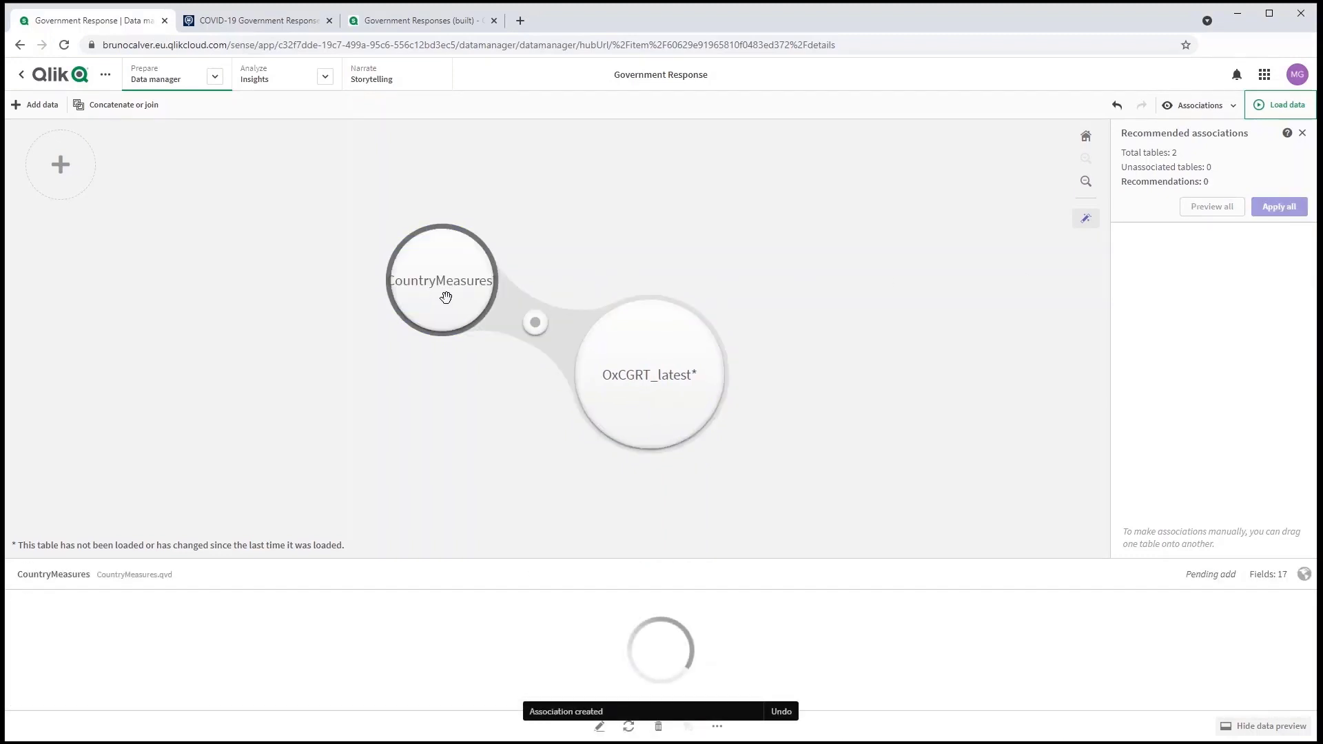
left_click(598, 726)
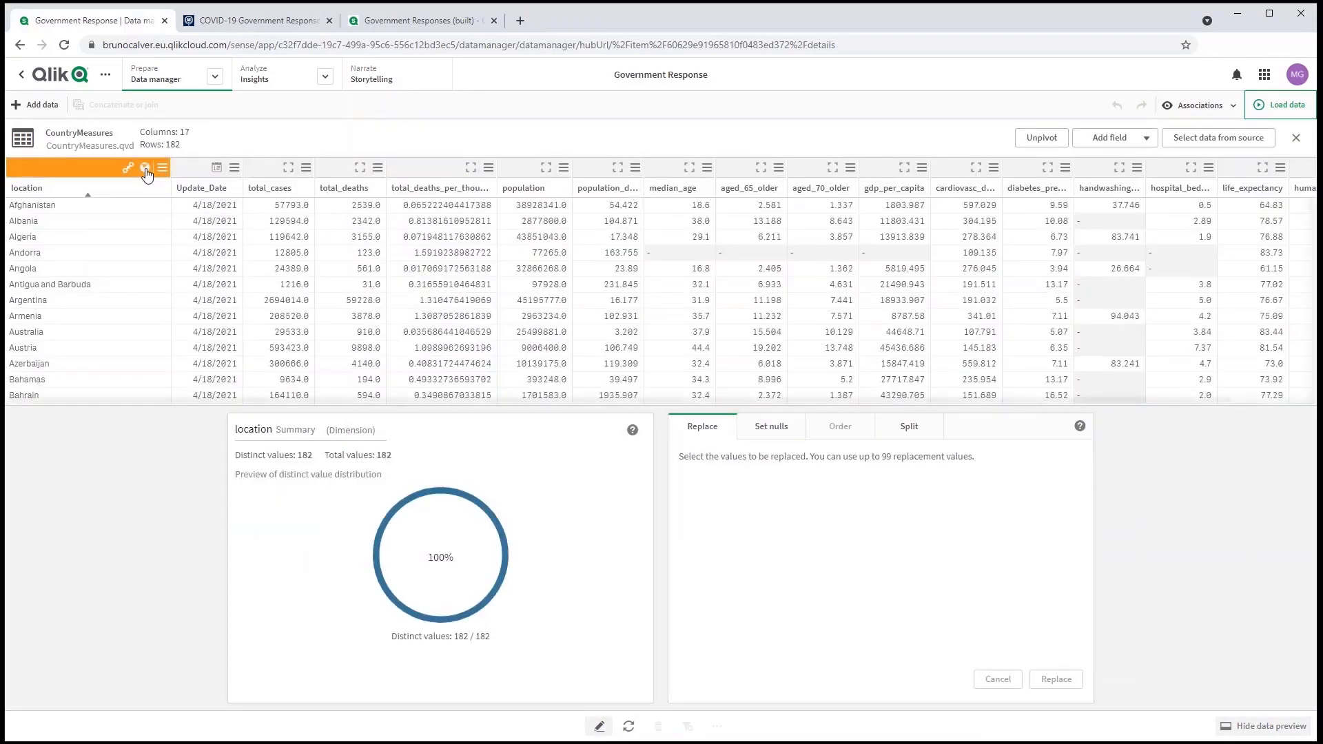
Bucket total_deaths_per_thousand into 3 buckets, with the first bucket's limit at 0.55
left_click(146, 169)
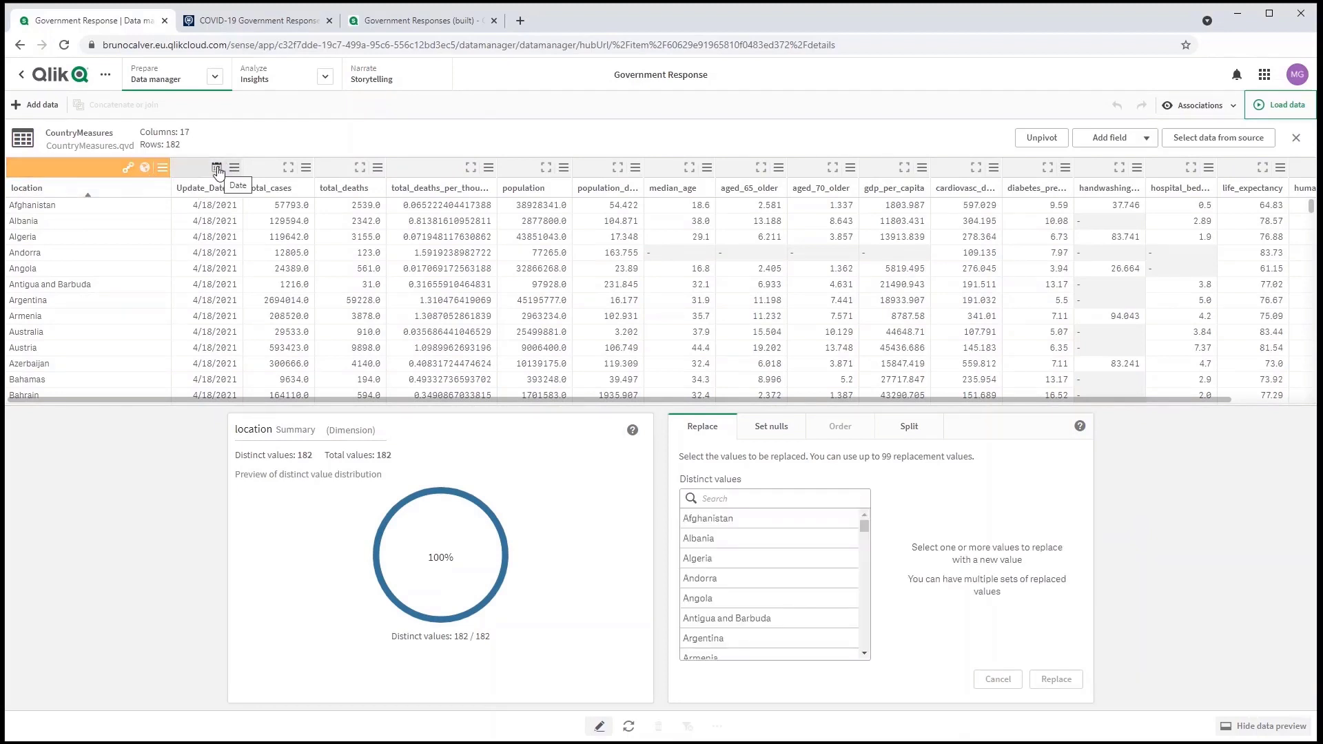
left_click(446, 171)
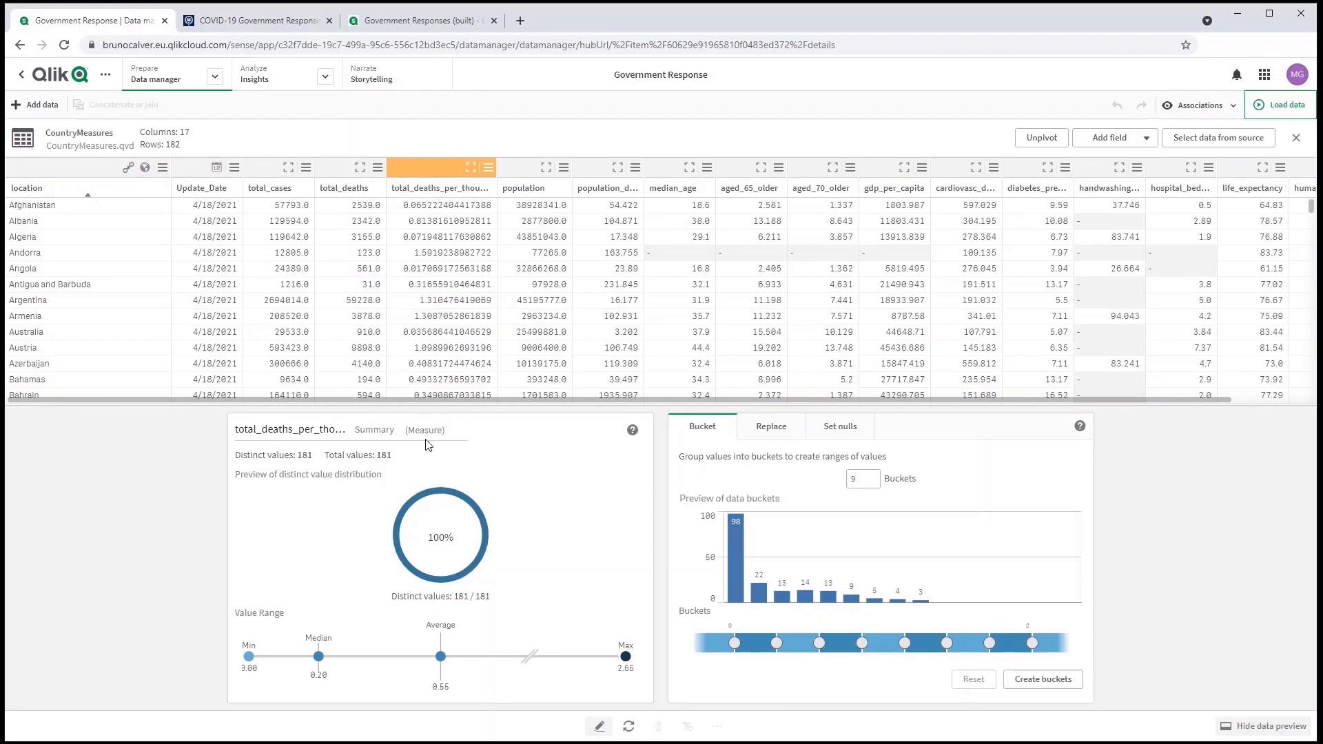
left_click(846, 481)
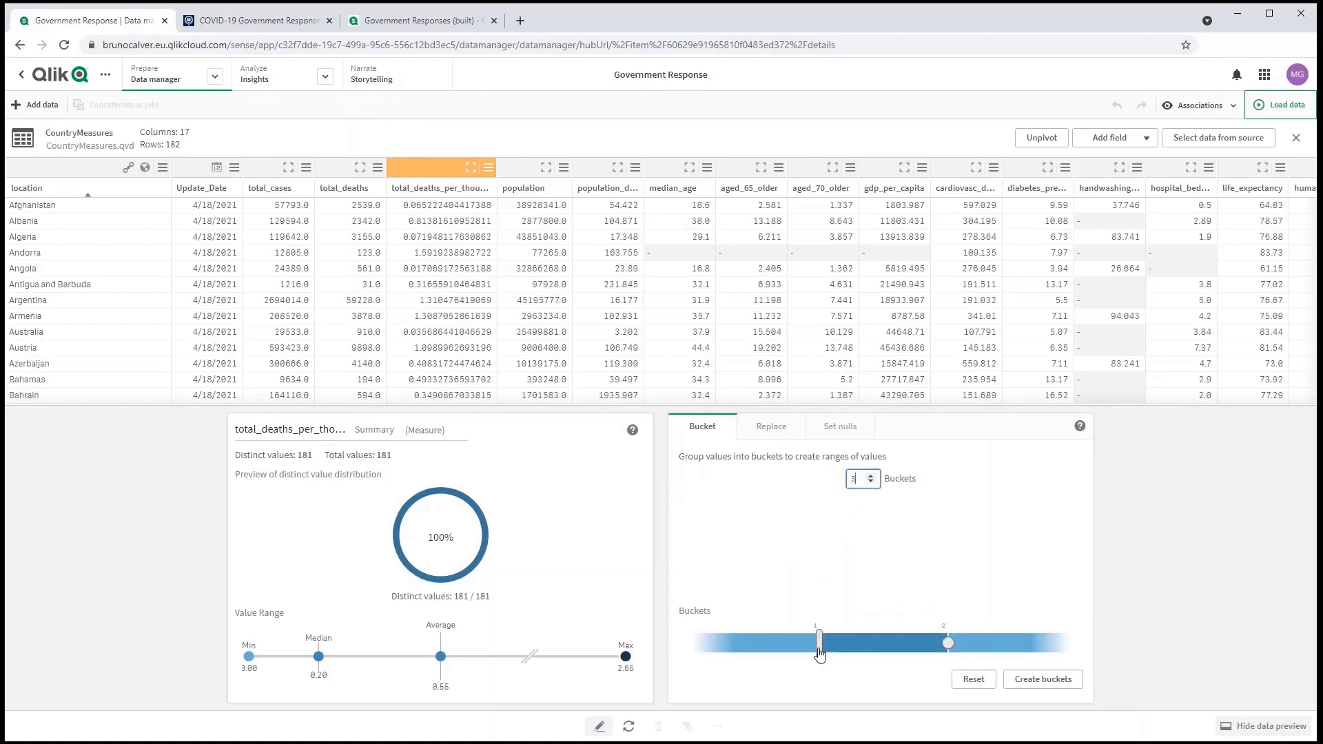
left_click(819, 647)
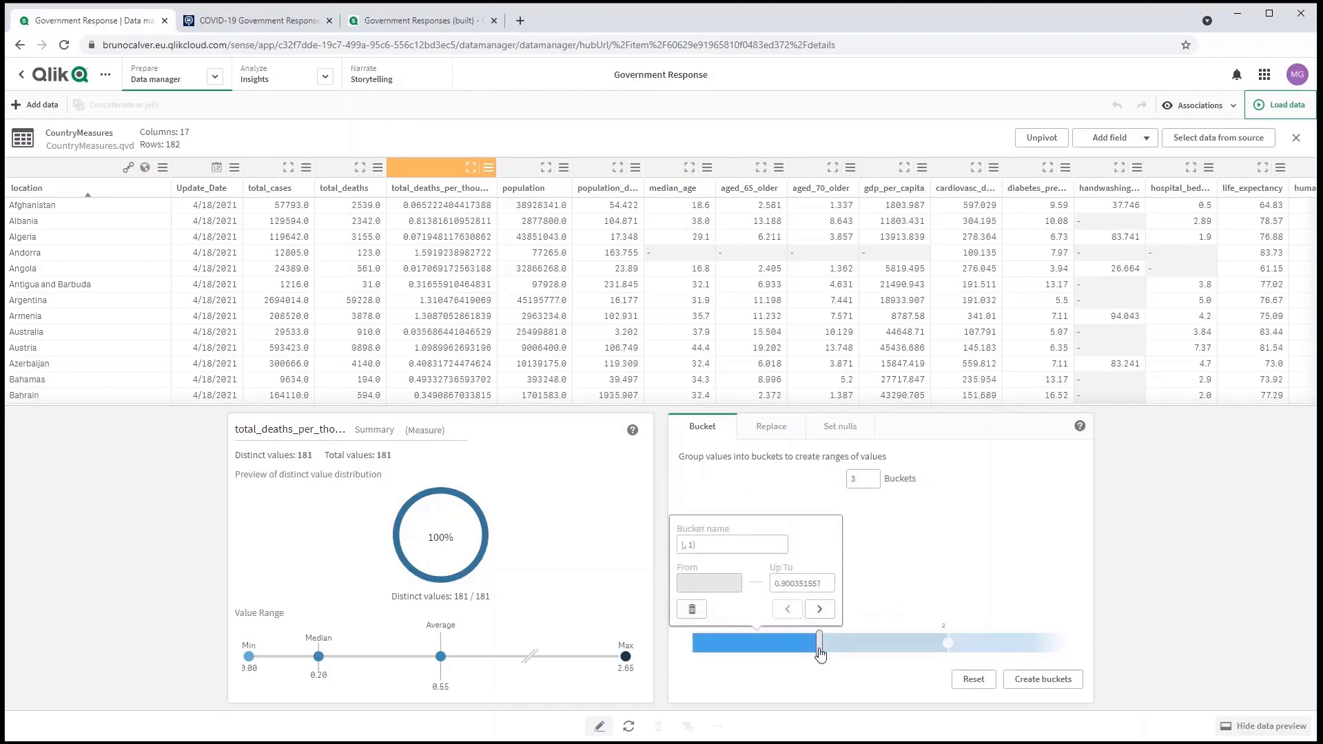
left_click(783, 587)
type("0.55")
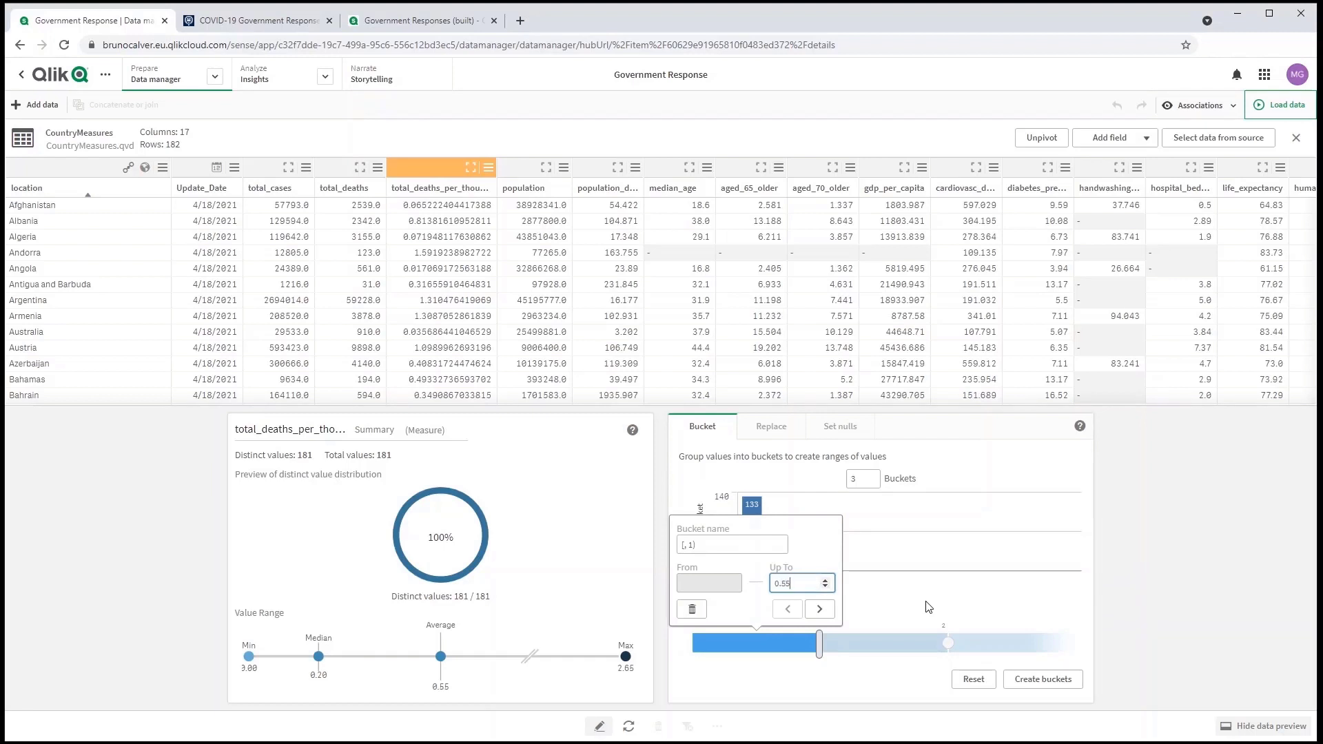
key("shift+Tab")
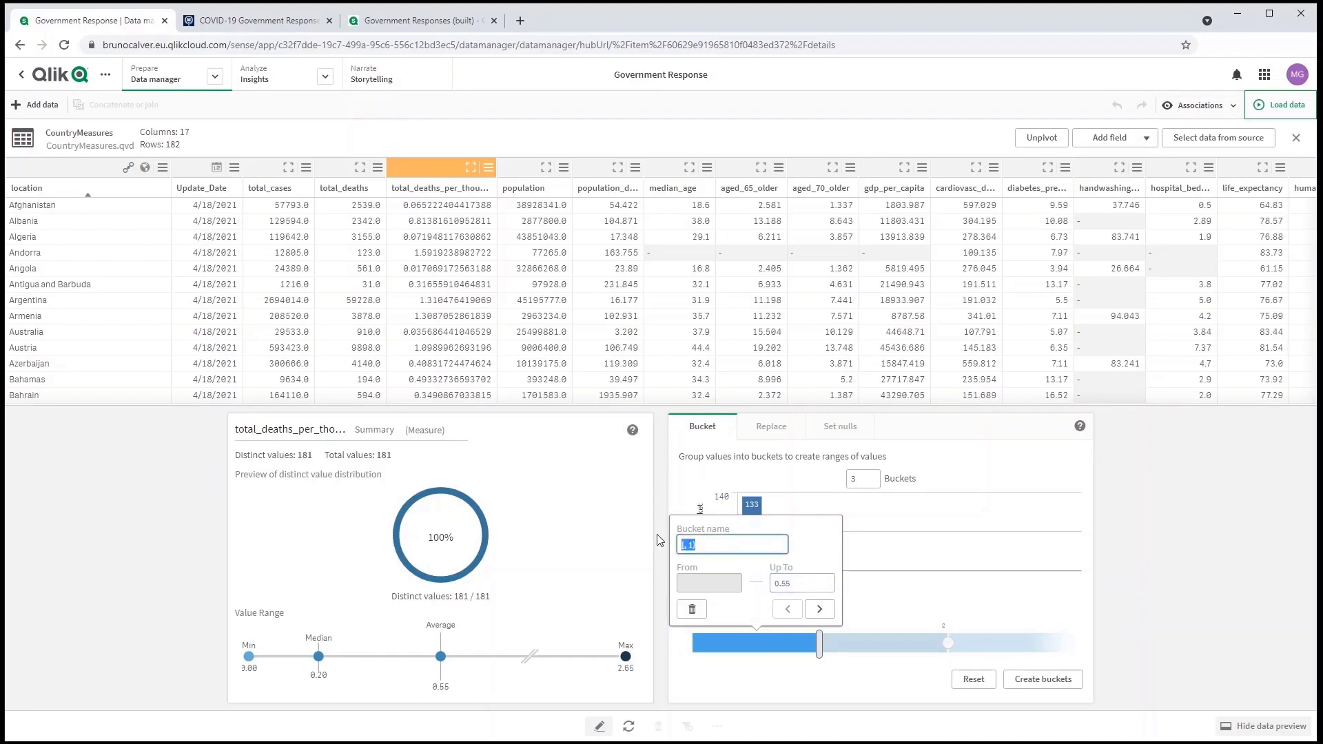
Name the other buckets Medium and High, create the bucket field, and load the data
left_click(819, 609)
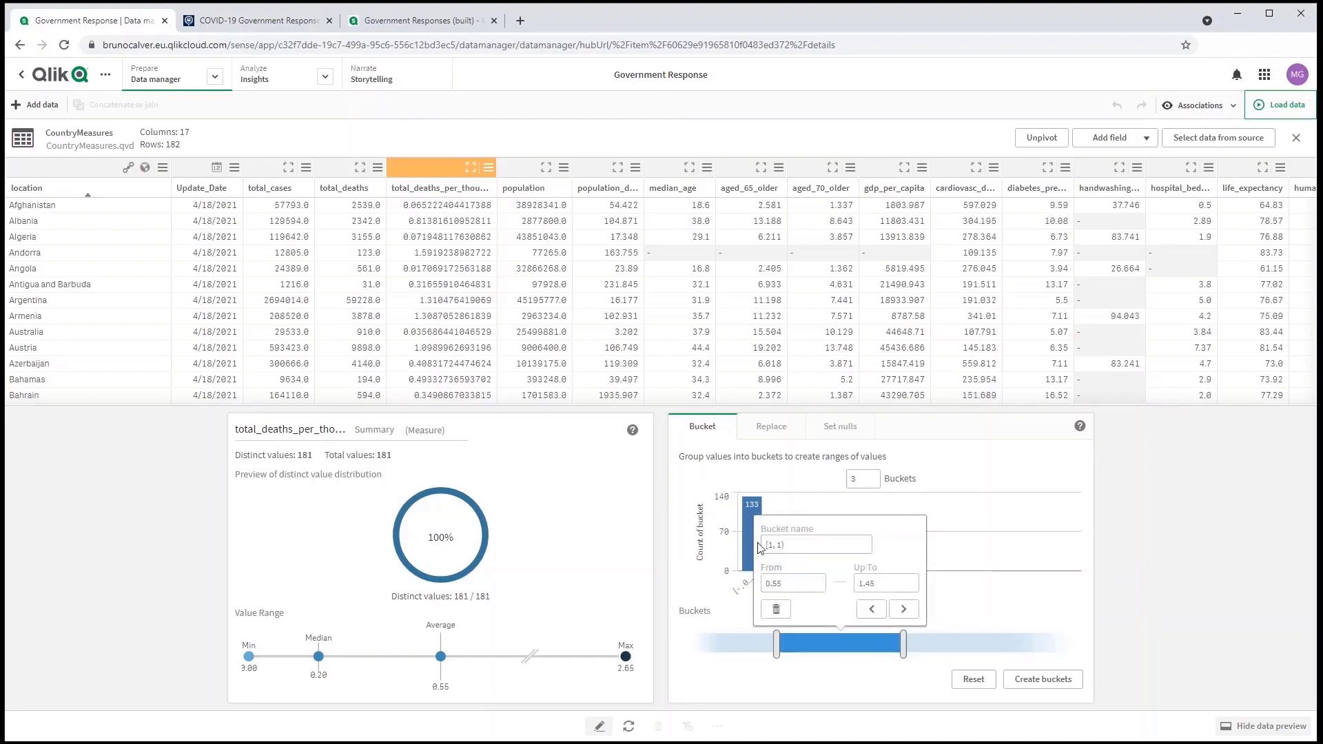
left_click(759, 547)
type("Medium")
left_click(819, 546)
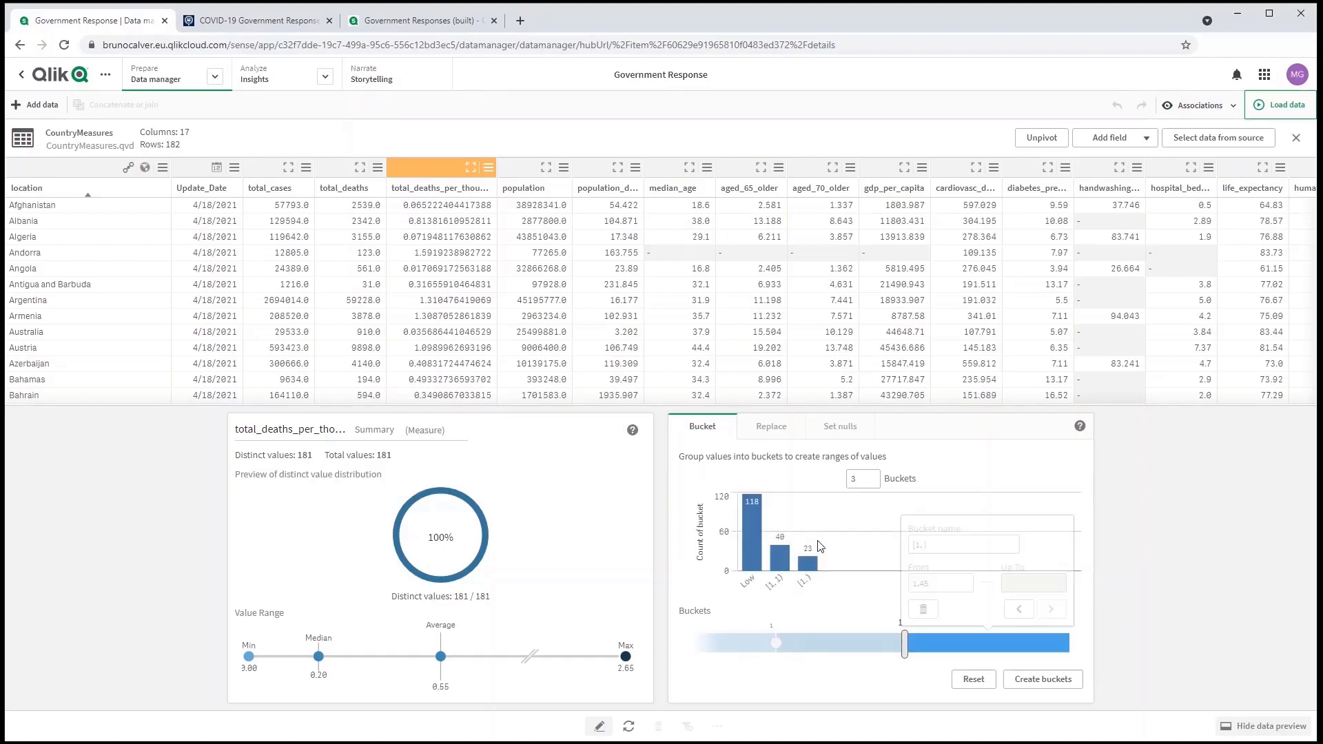
type("High")
left_click(1052, 679)
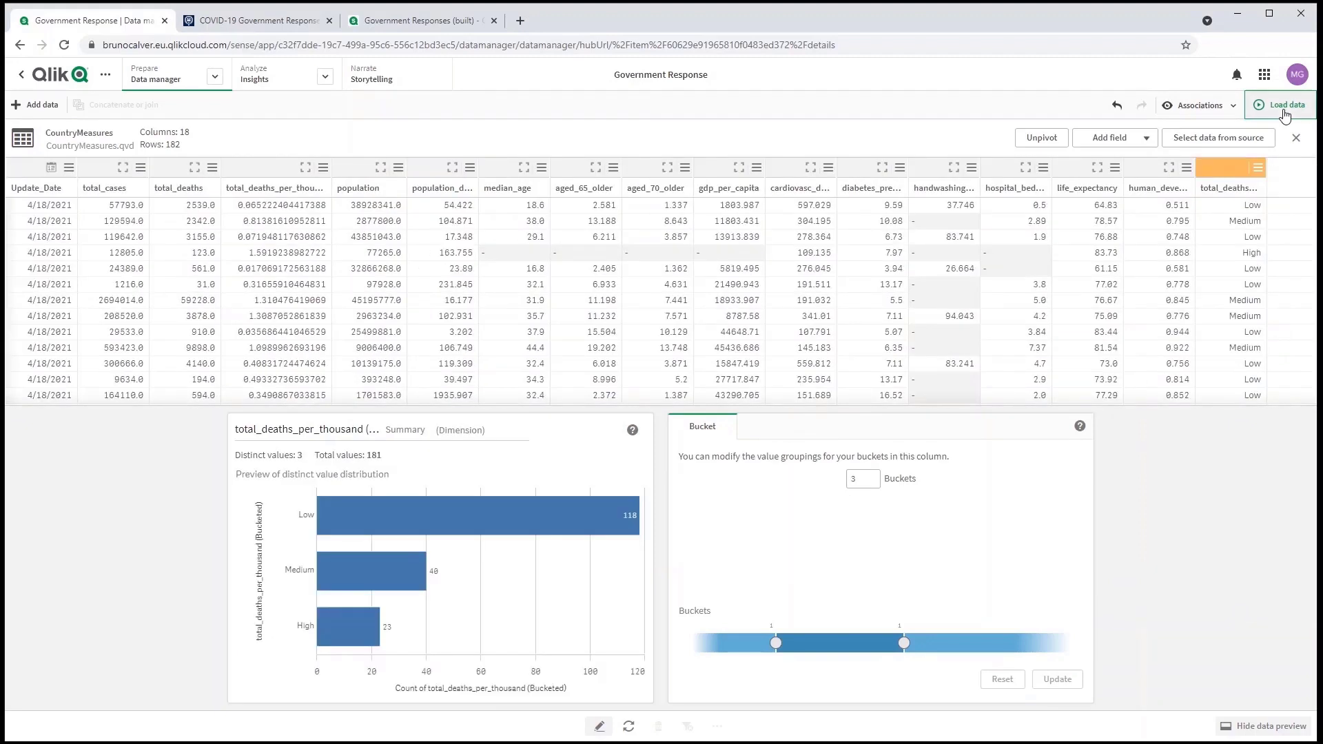
left_click(1283, 110)
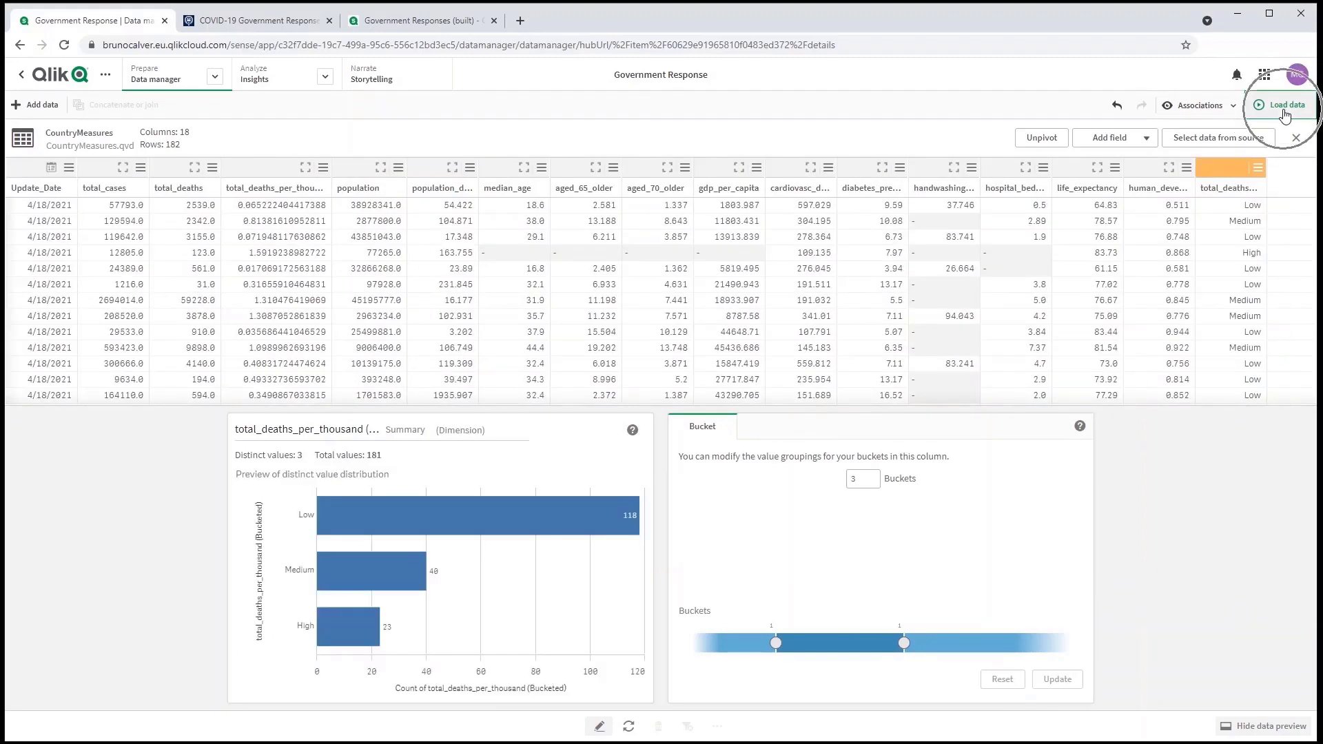
Colour the Government Responses (built) scatter chart by the total_deaths_per_thousand buckets, then exit edit mode
left_click(348, 29)
left_click(62, 182)
left_click(110, 159)
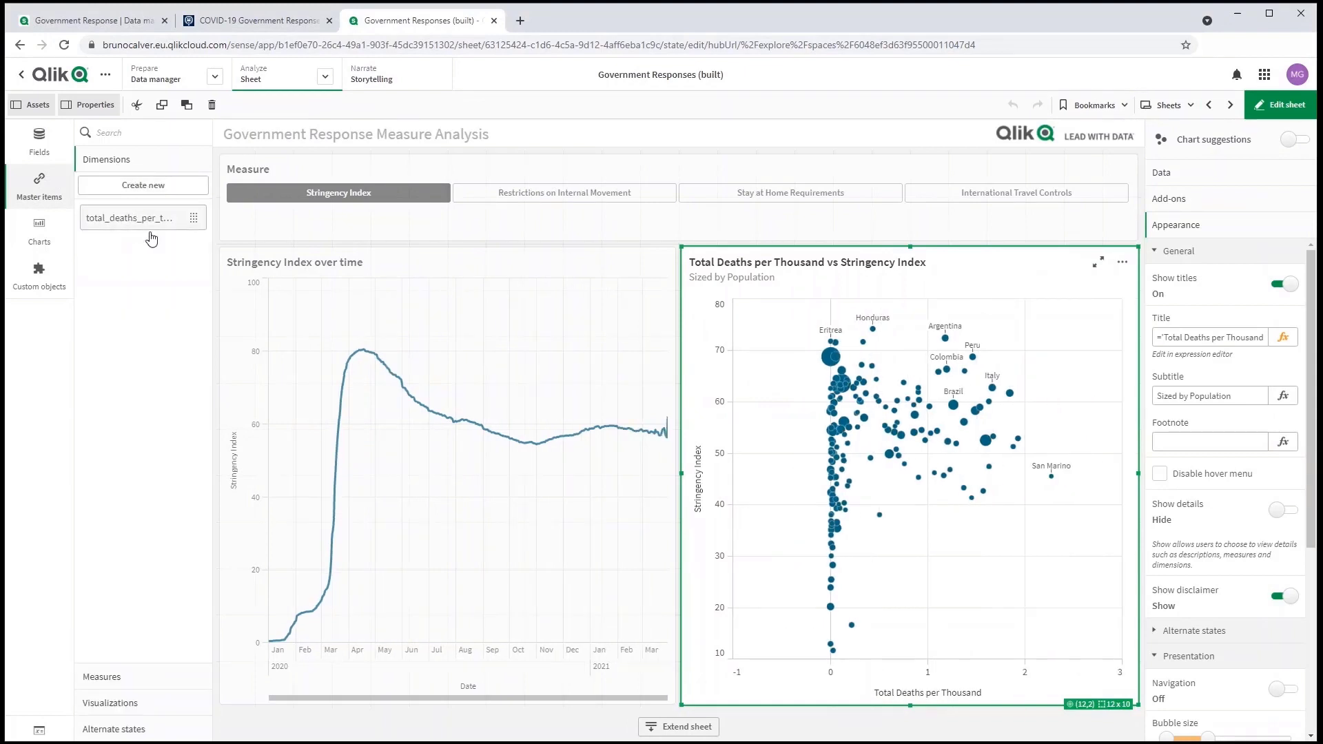
left_click_drag(150, 226, 921, 489)
left_click(906, 474)
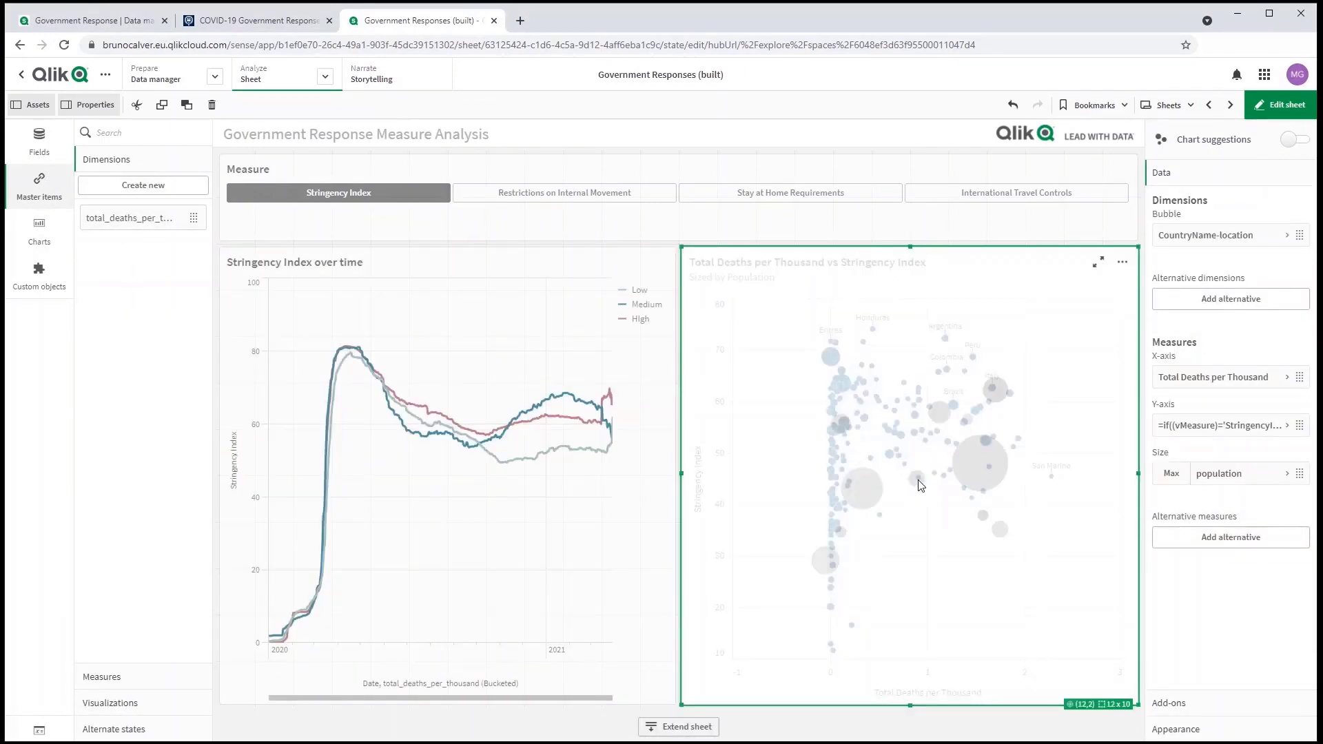
left_click(1278, 106)
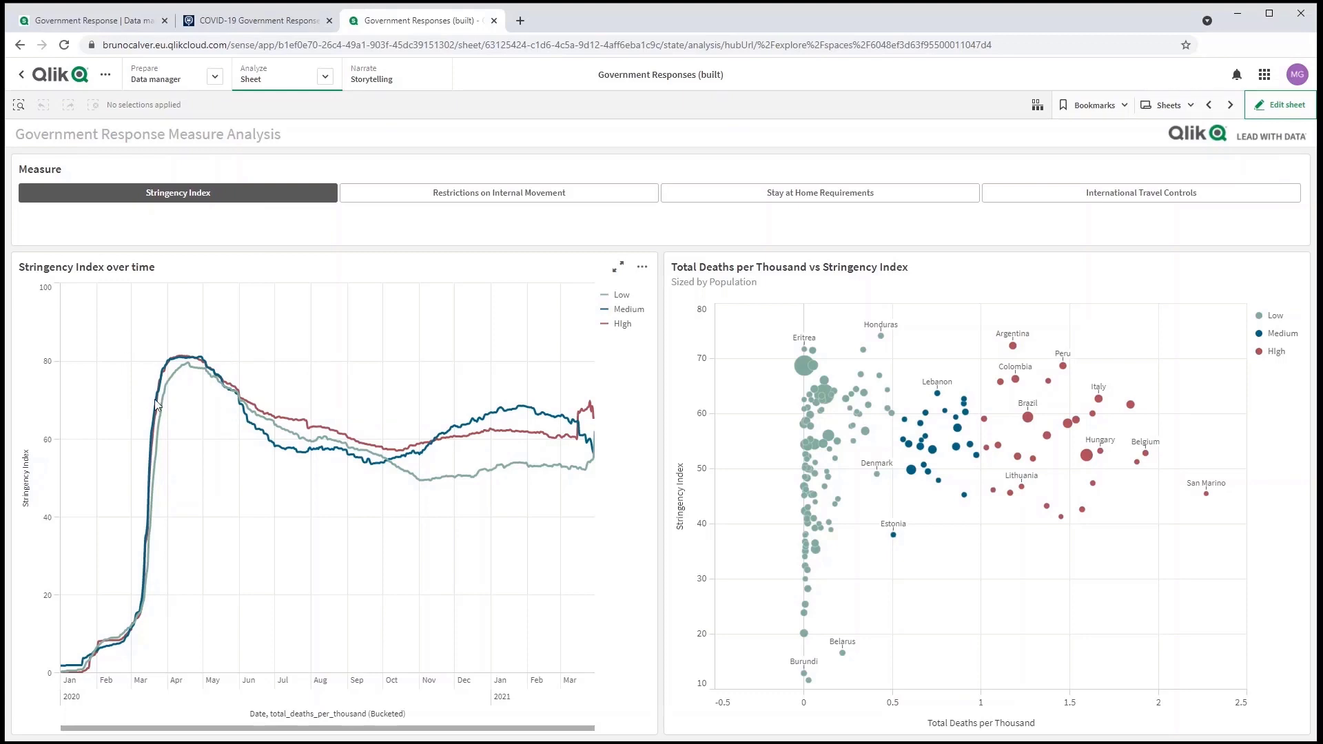
Show Restrictions on Internal Movement, Stay at Home Requirements, then International Travel Controls in both charts
left_click(502, 200)
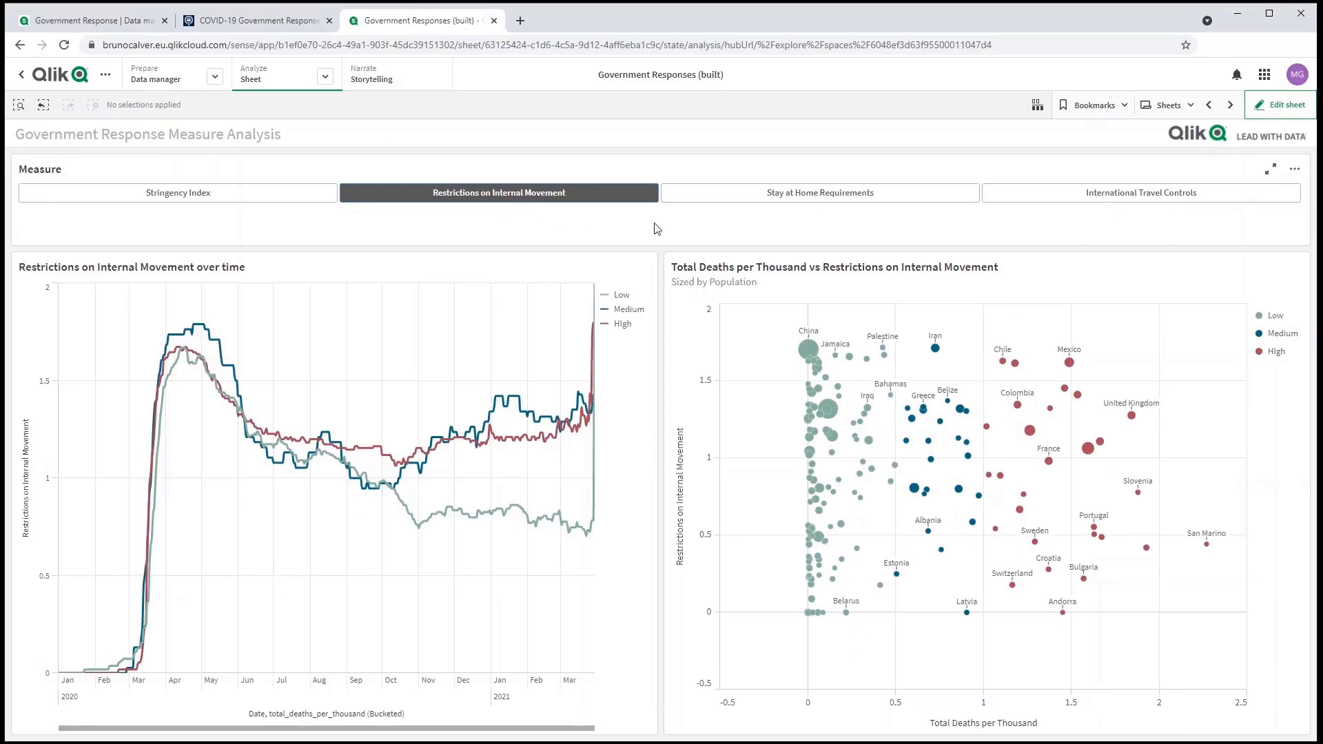
left_click(781, 199)
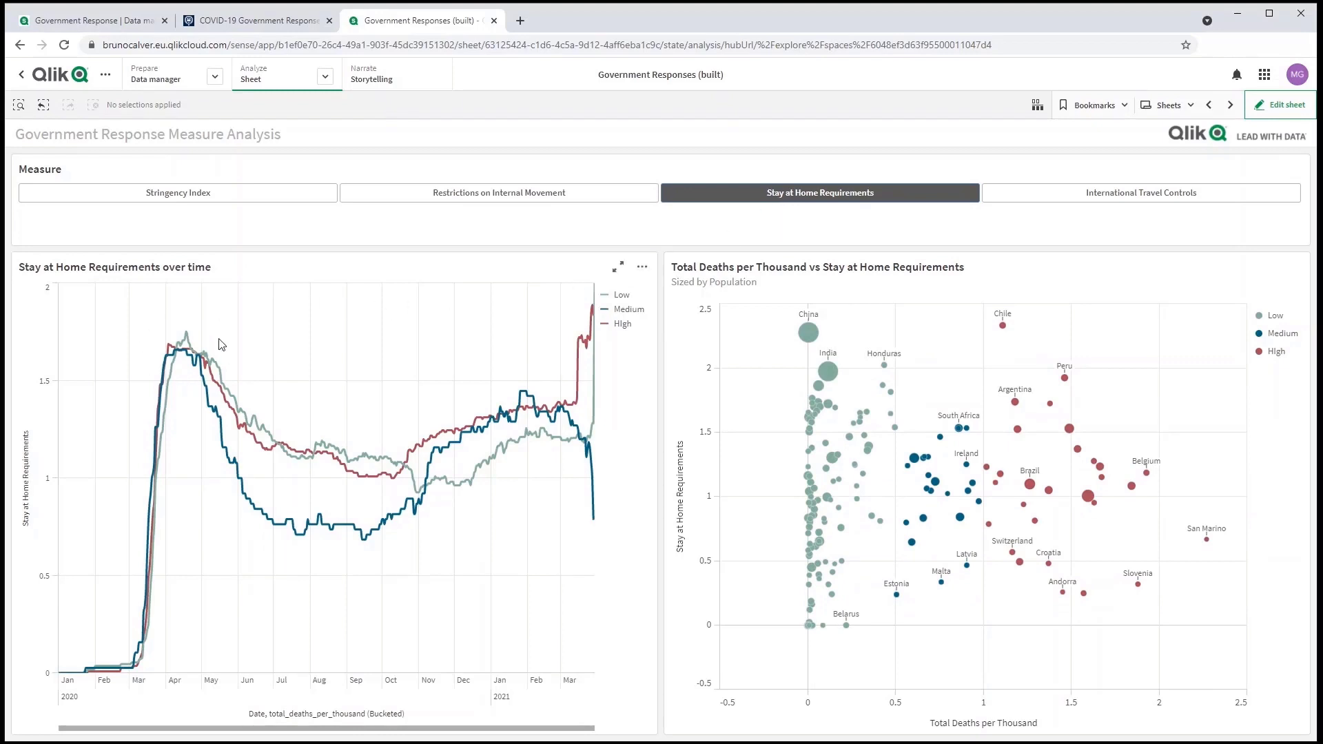
left_click(1091, 205)
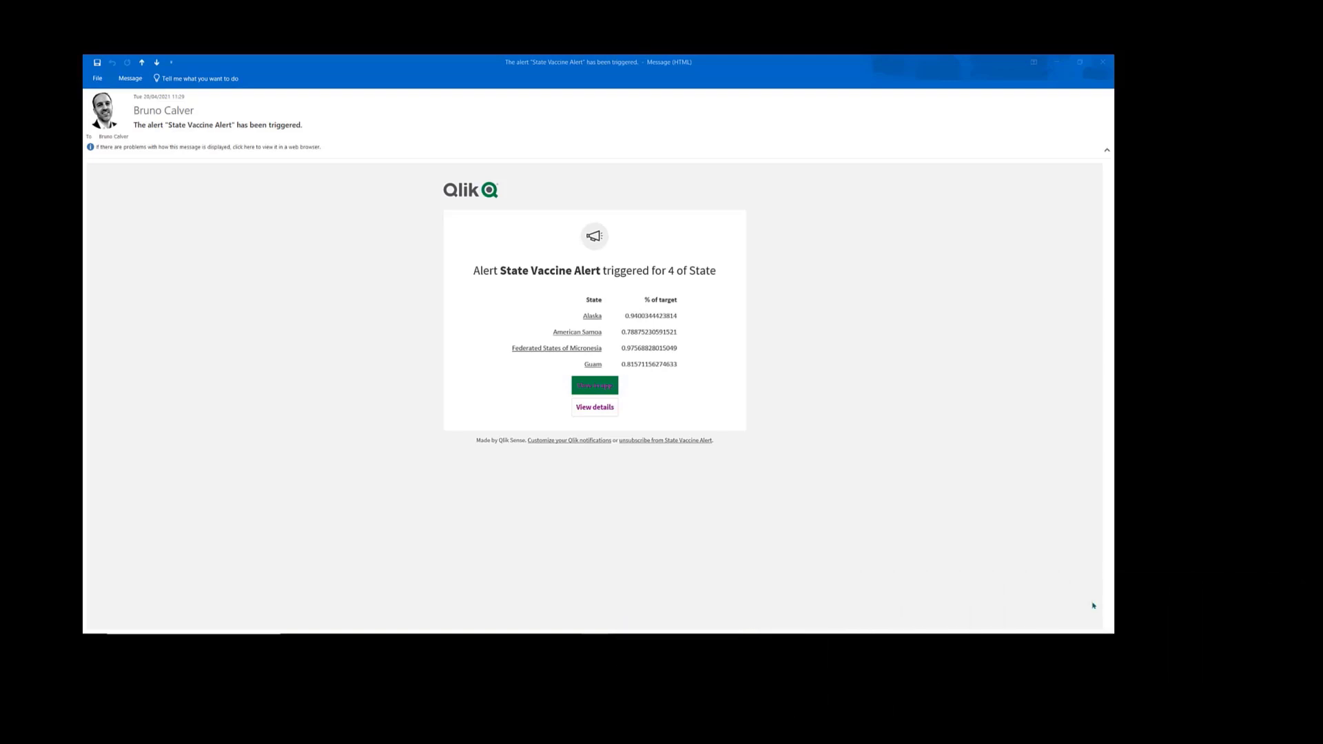
Open View analysis from the State Vaccine Alert e-mail
left_click(595, 386)
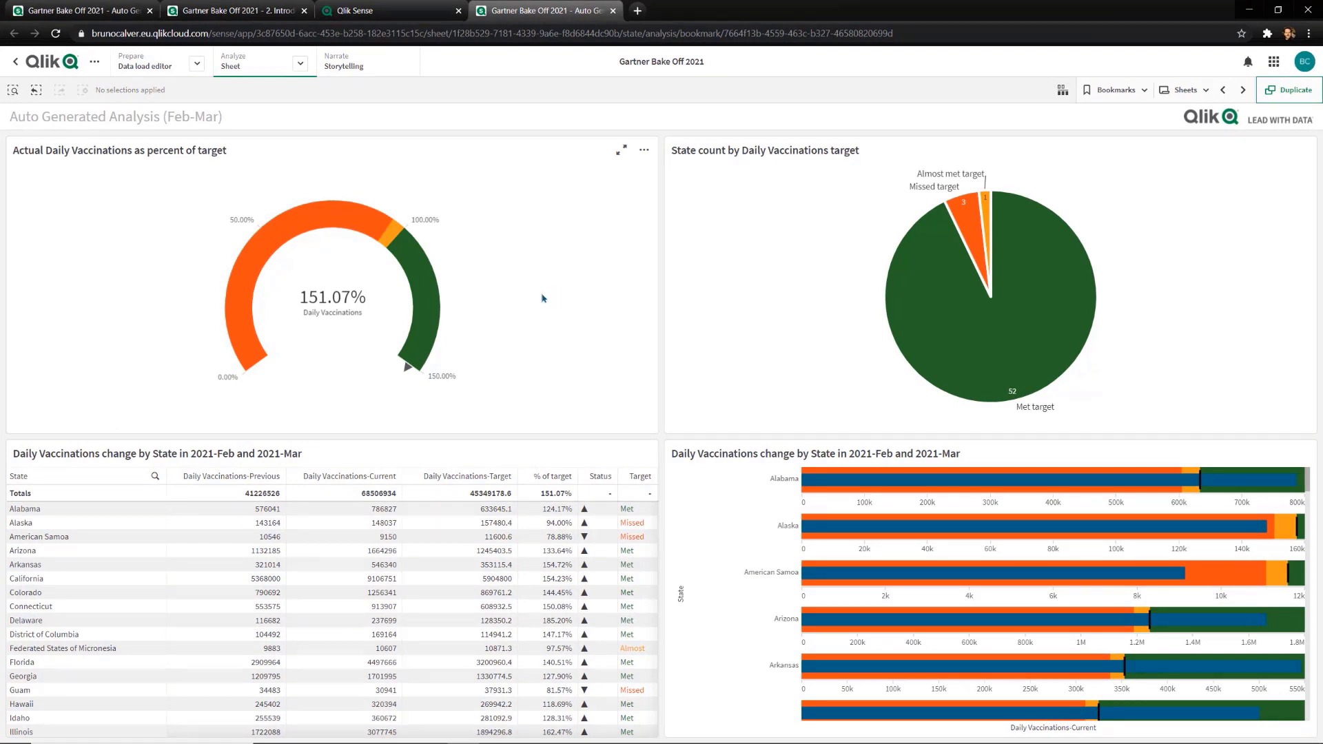
Create a new alert from the vaccinations table titled 'State Alert'
left_click(643, 453)
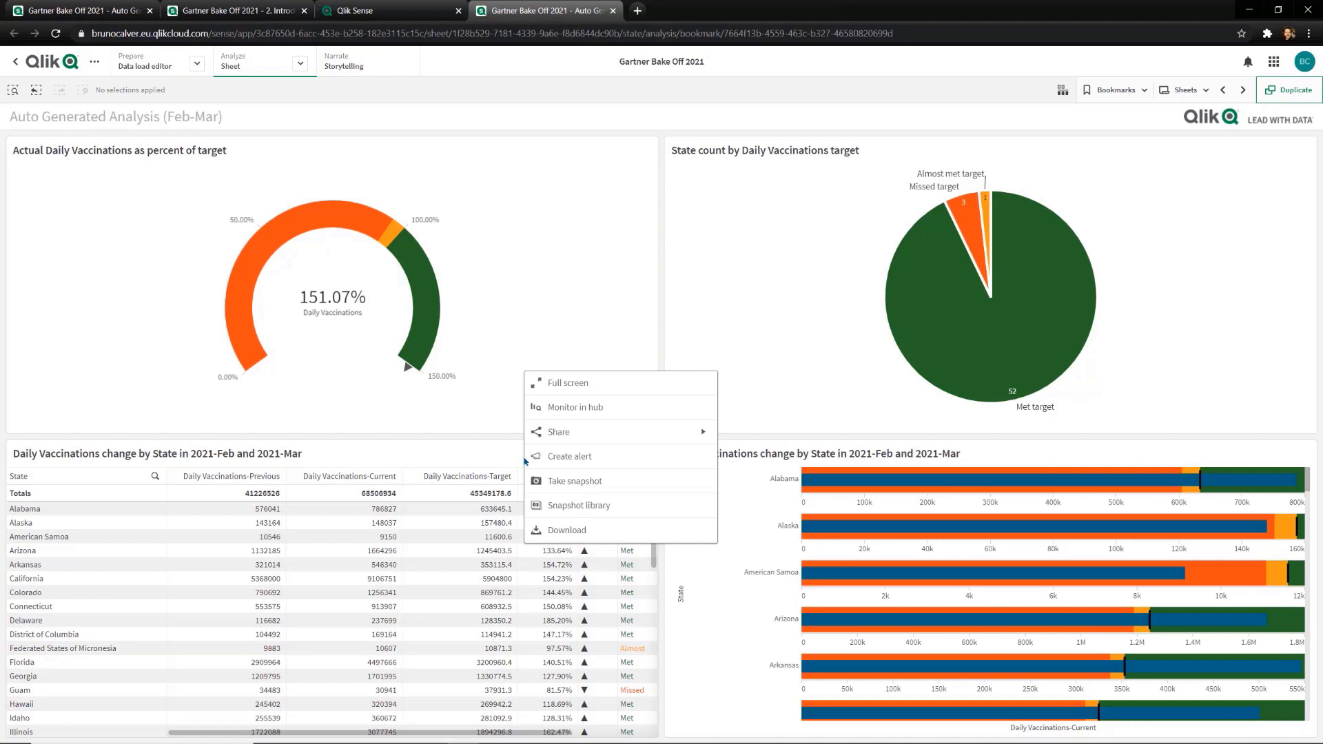
left_click(592, 457)
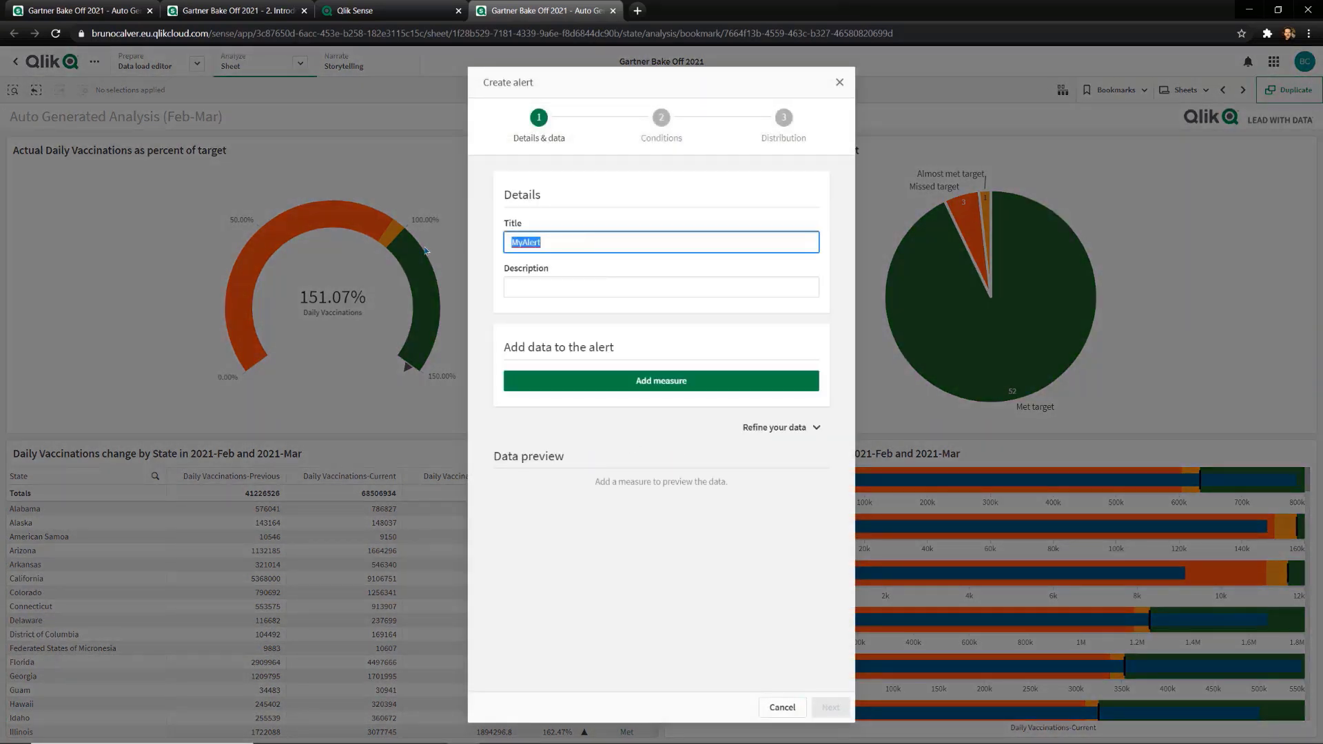
type("State Alert")
left_click(694, 381)
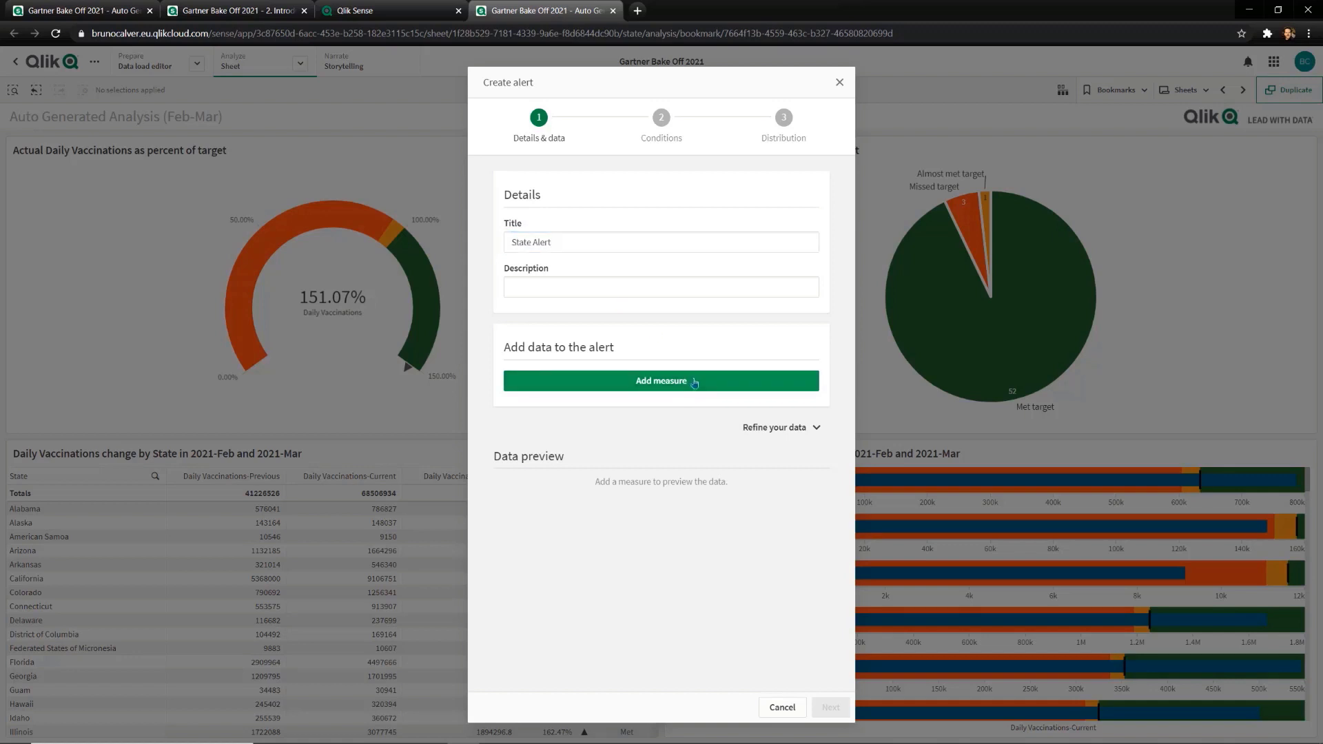
Add % of target as the alert's measure, split by the State dimension
left_click(693, 381)
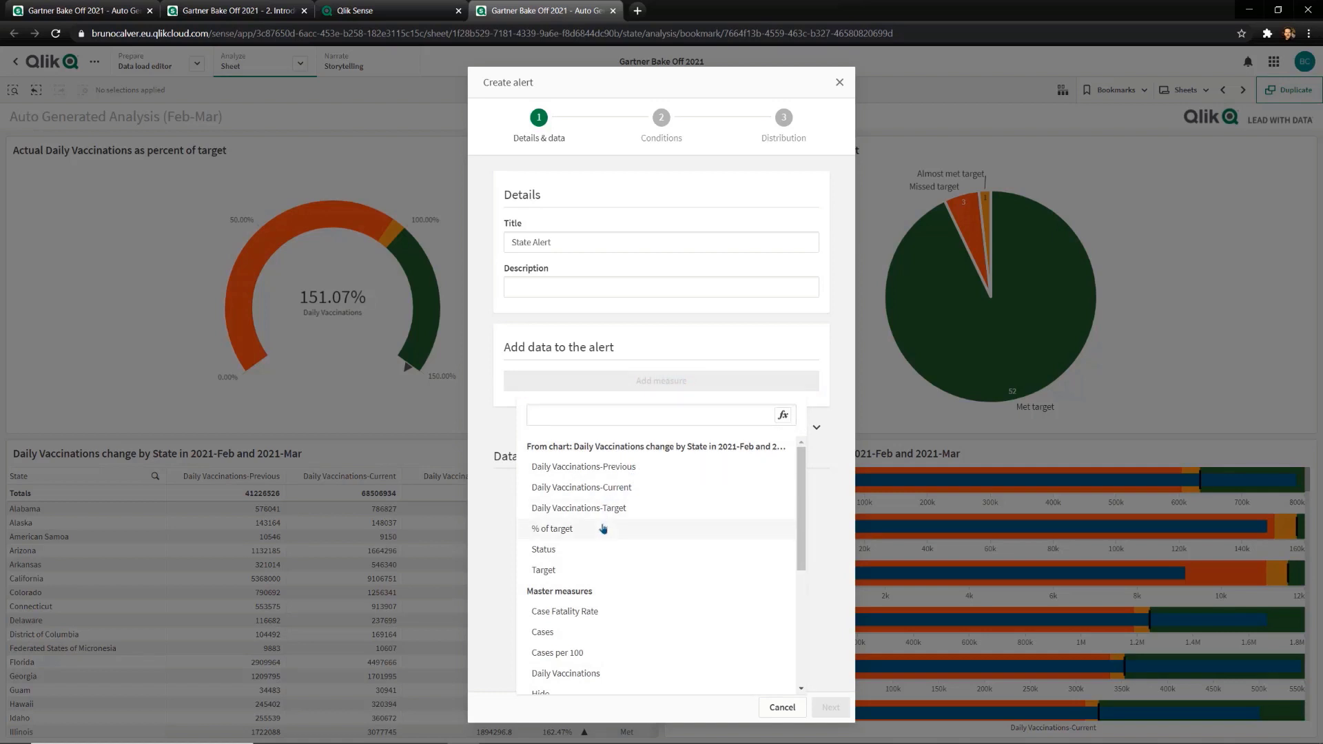
left_click(603, 528)
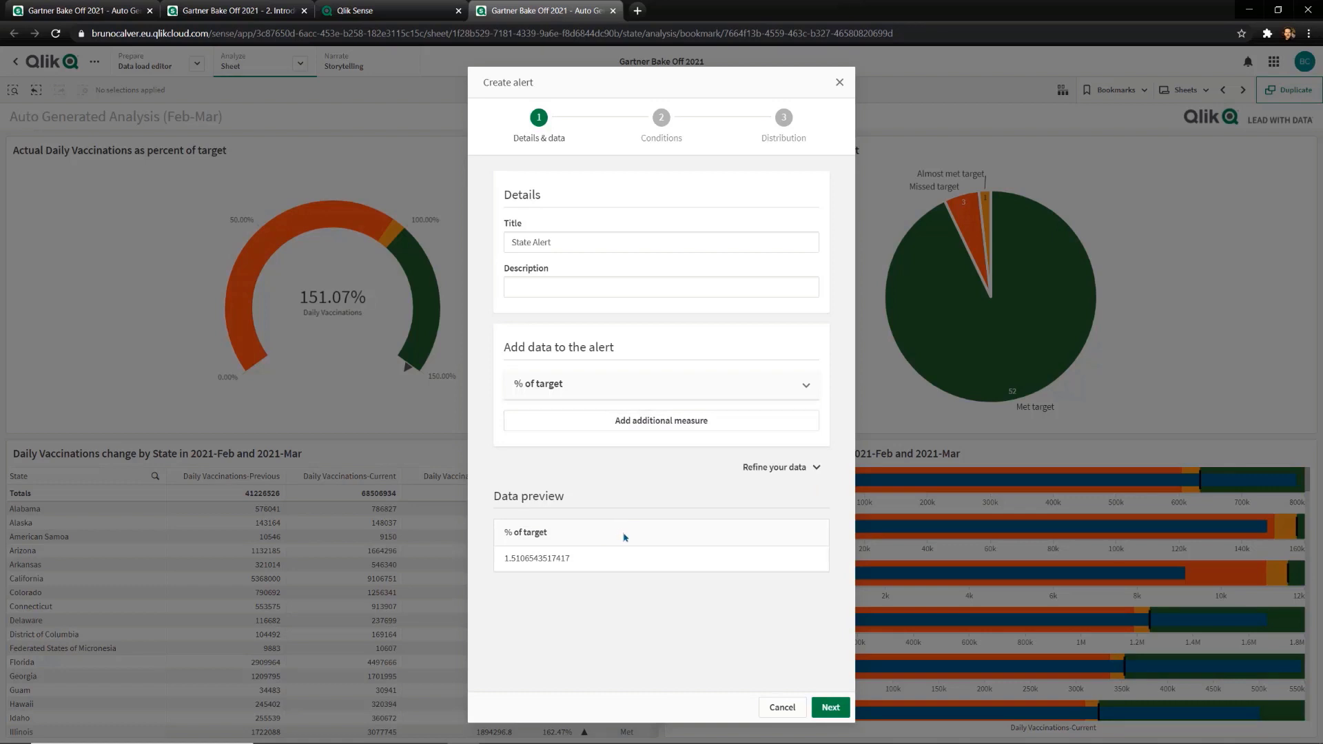
left_click(777, 469)
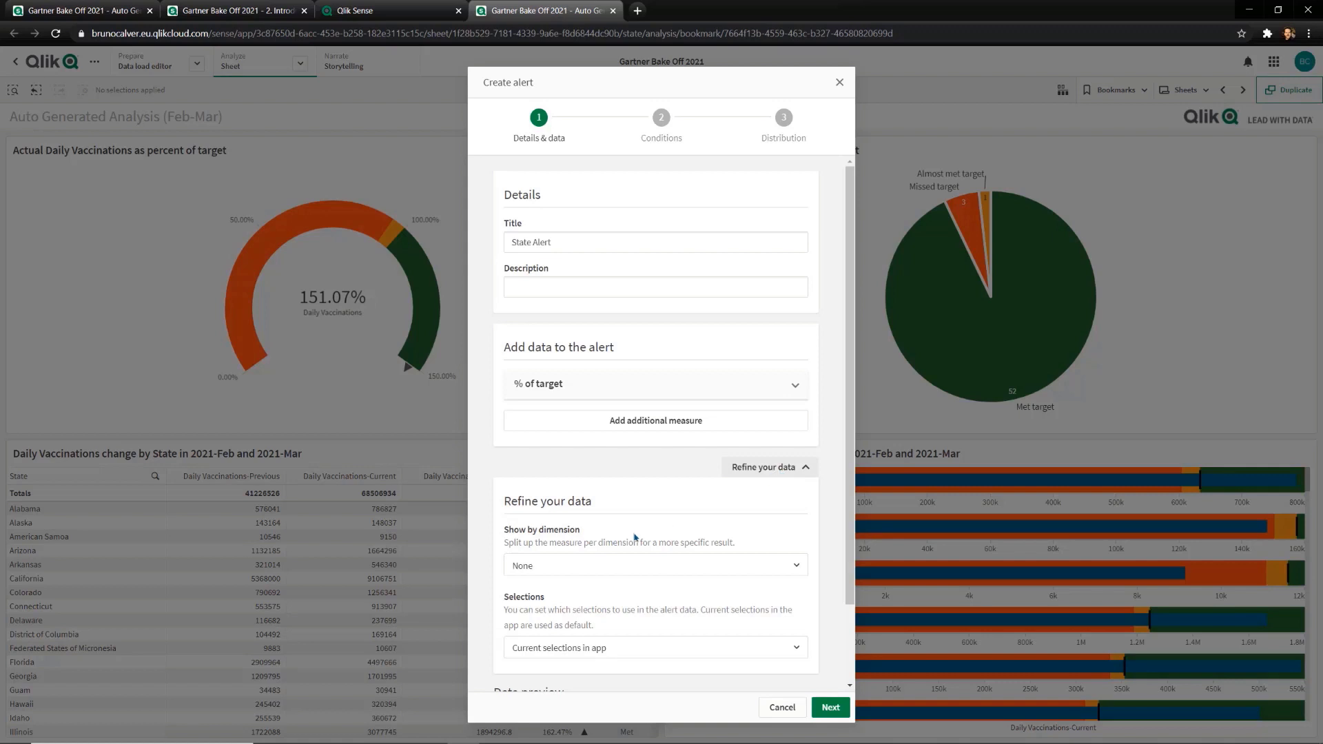
left_click(612, 565)
left_click(559, 581)
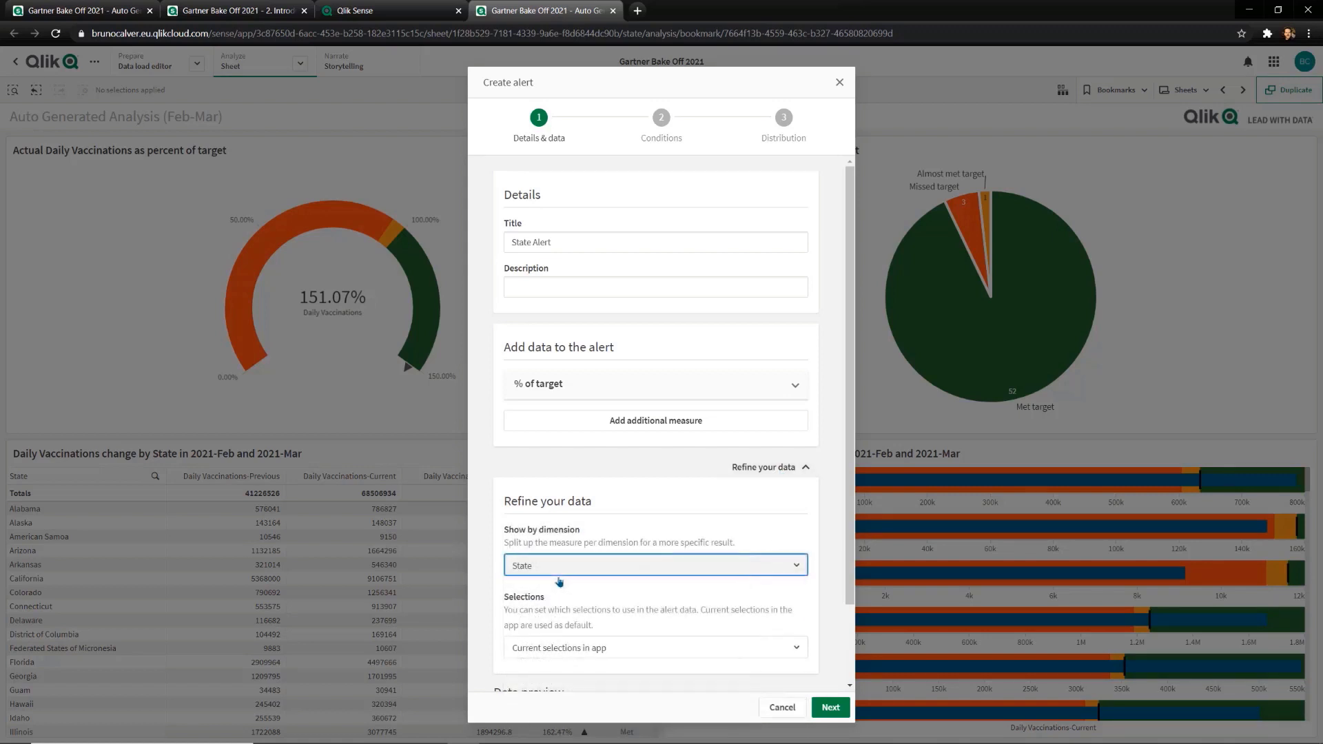
scroll(820, 640, "down", 5)
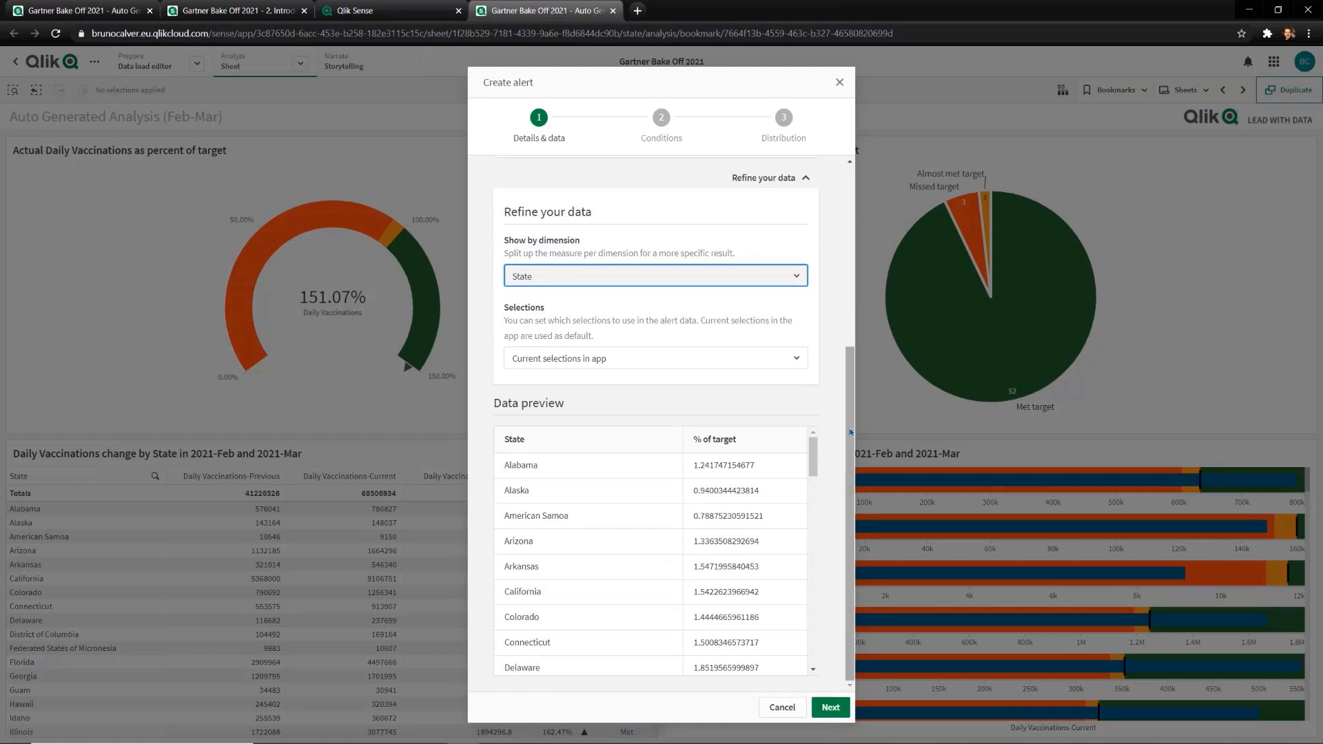
Base the alert condition on % of target with the Less than operator
left_click(830, 707)
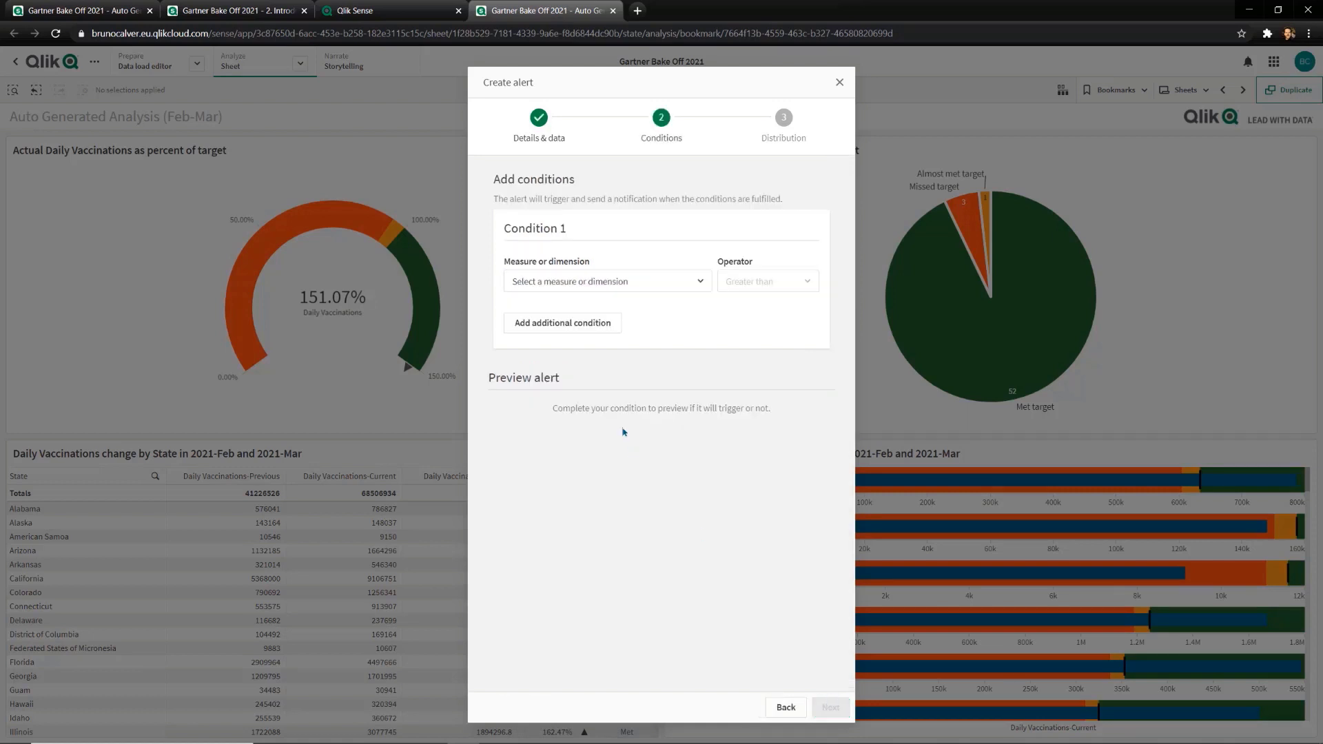
left_click(698, 283)
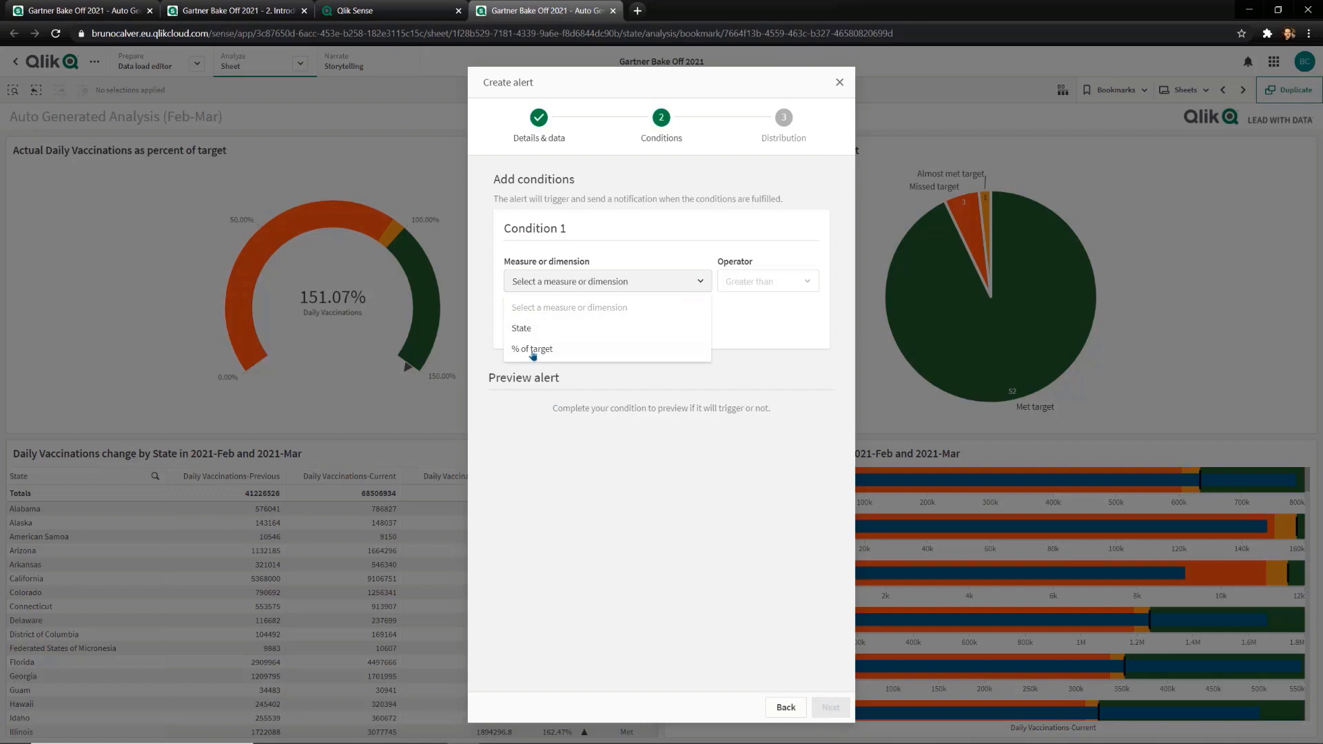
left_click(534, 350)
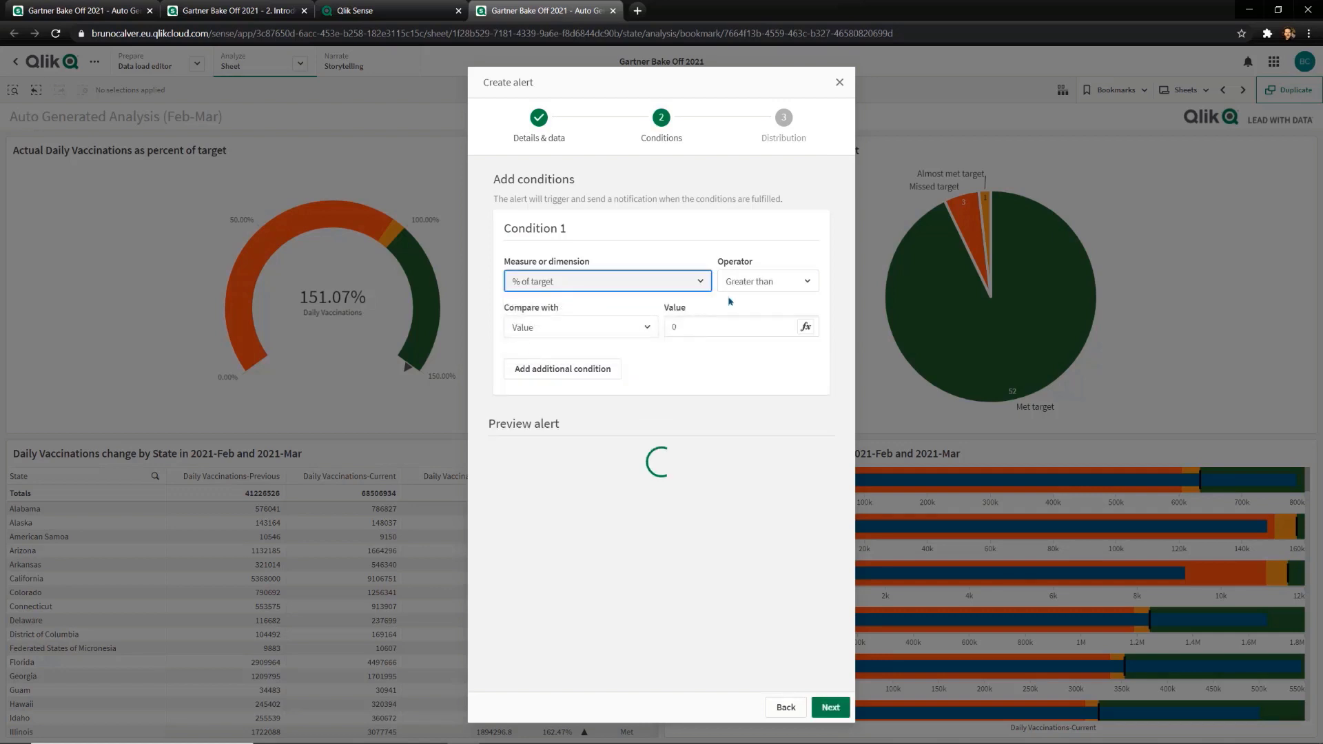
left_click(776, 284)
left_click(744, 328)
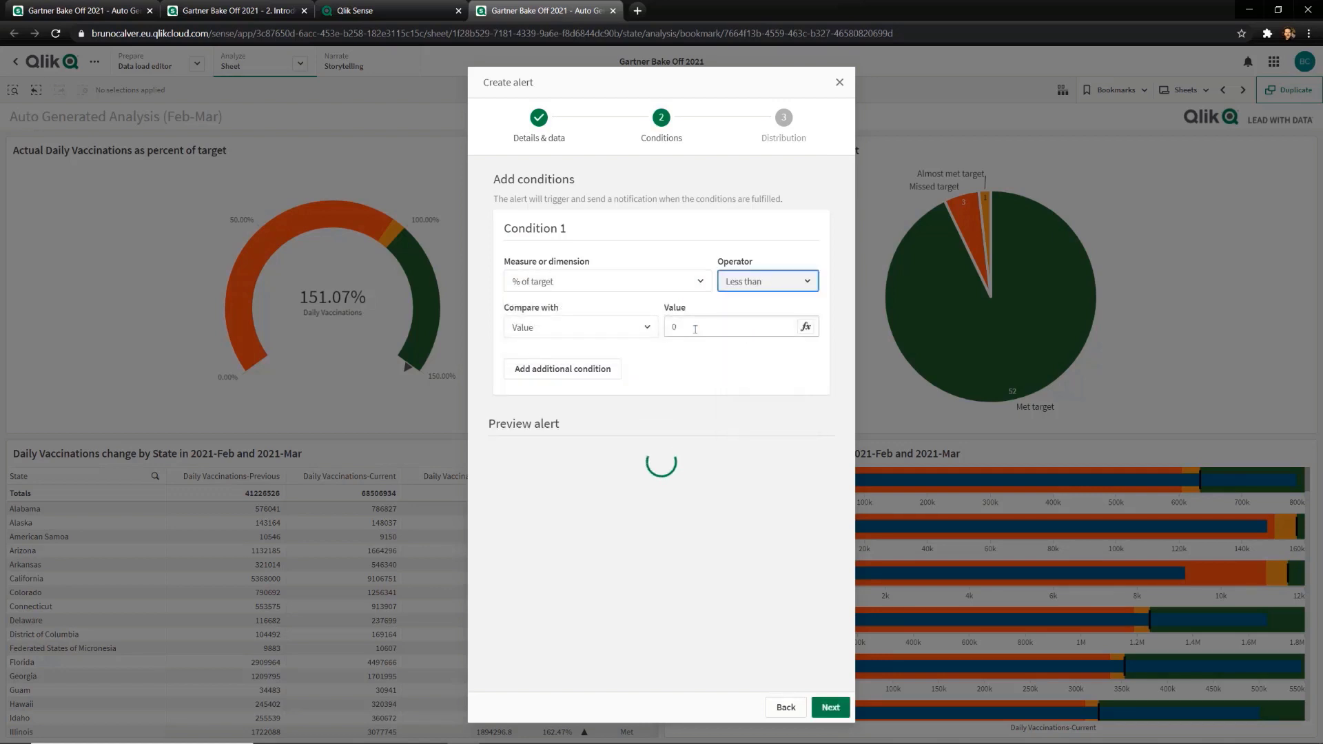
Compare against a fixed value of 1 and continue to distribution settings
left_click(640, 333)
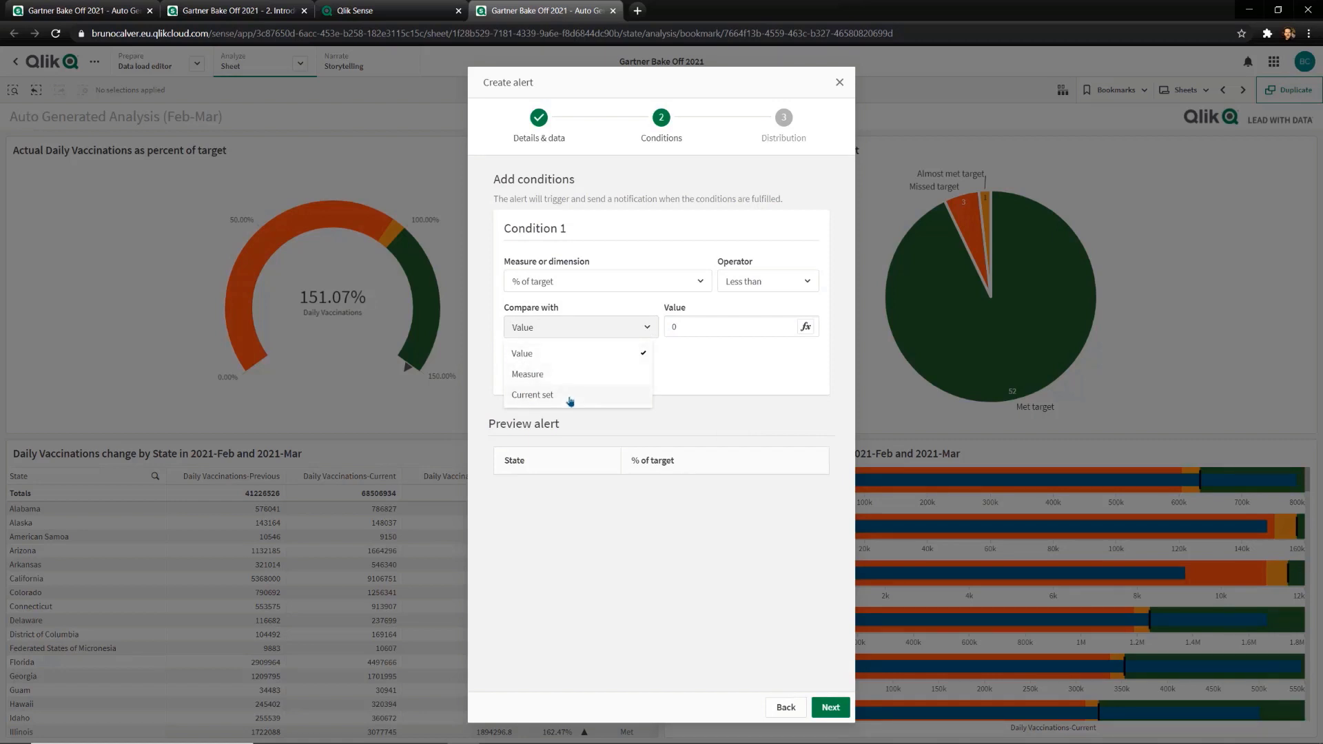
left_click(570, 397)
left_click(739, 330)
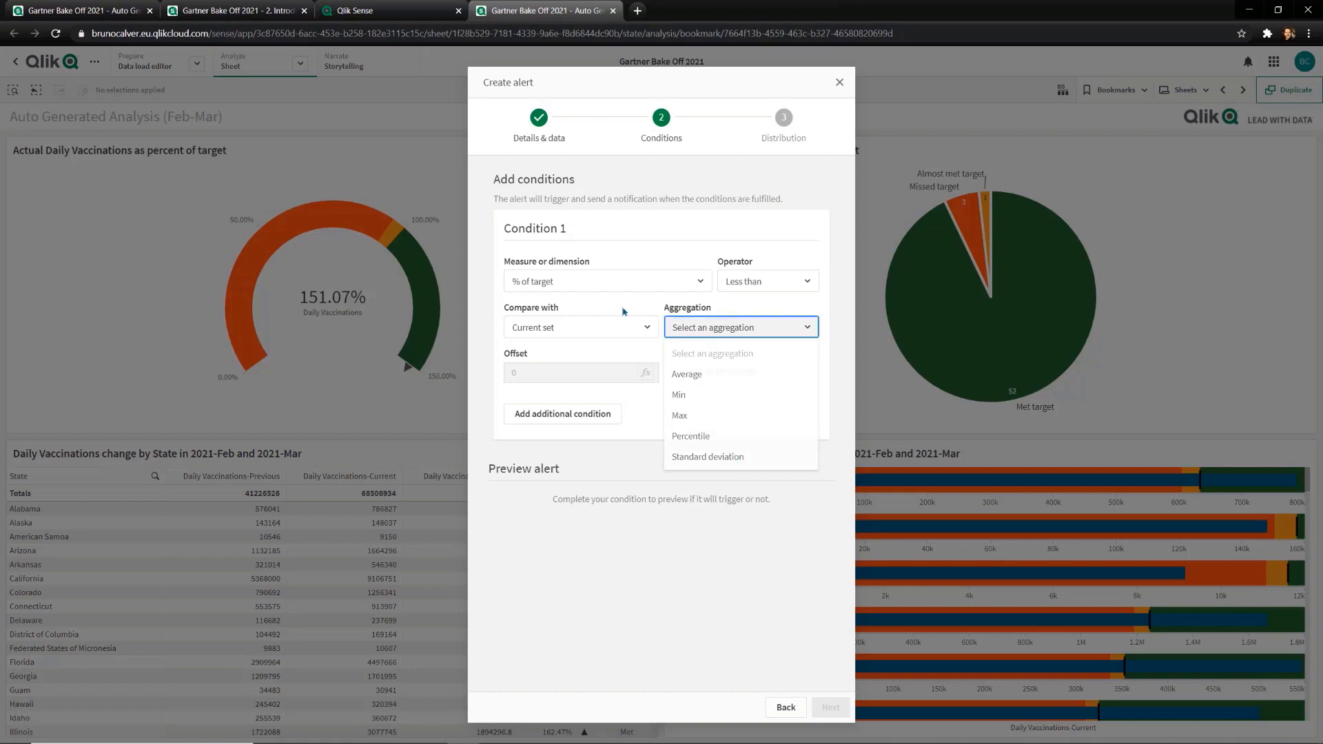
left_click(640, 328)
left_click(566, 354)
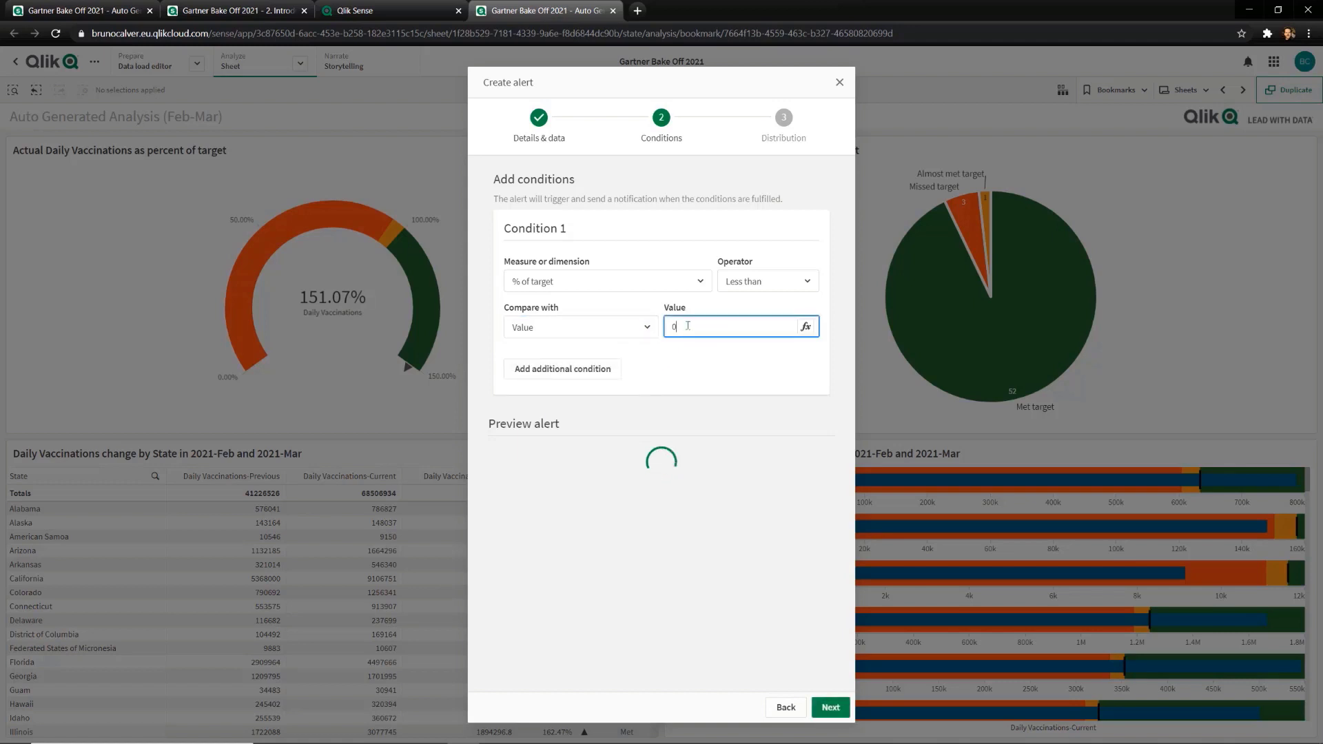
type("1")
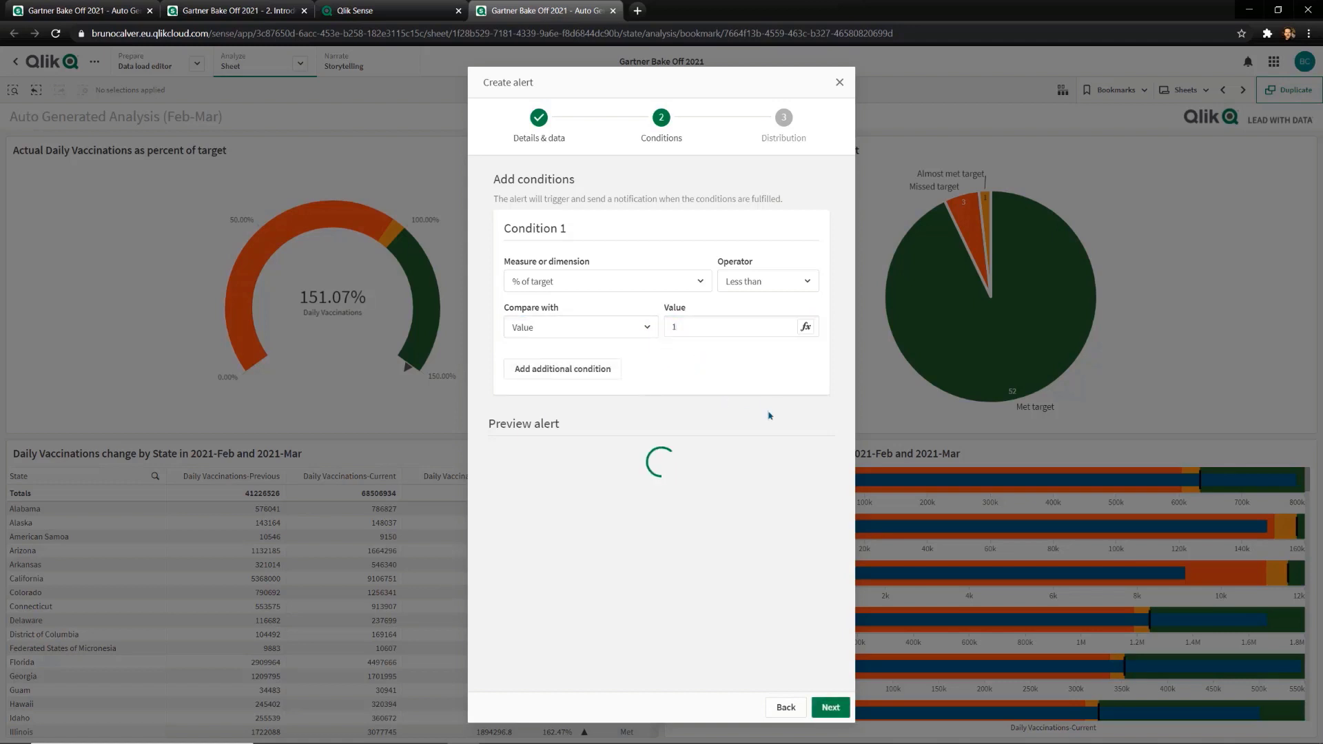
left_click(831, 709)
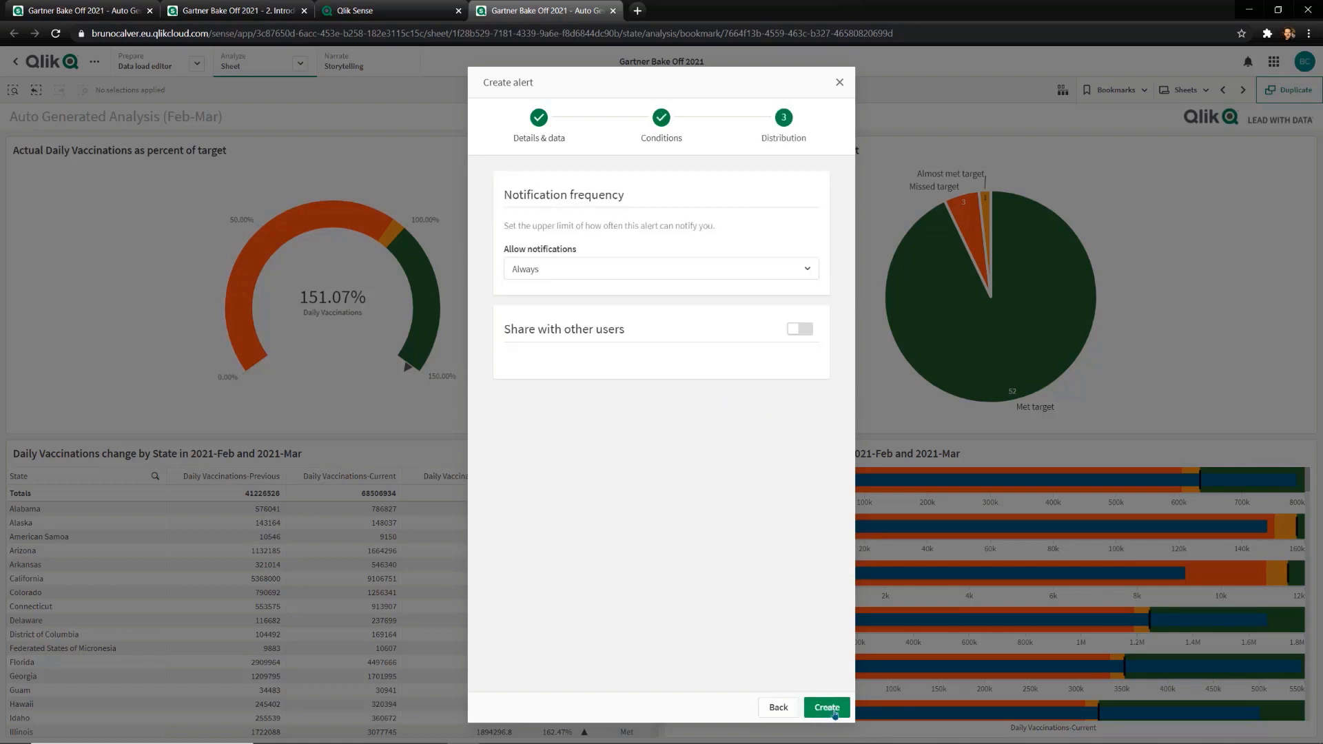
Keep notifications at Always, share the alert with a colleague, and create it
left_click(548, 268)
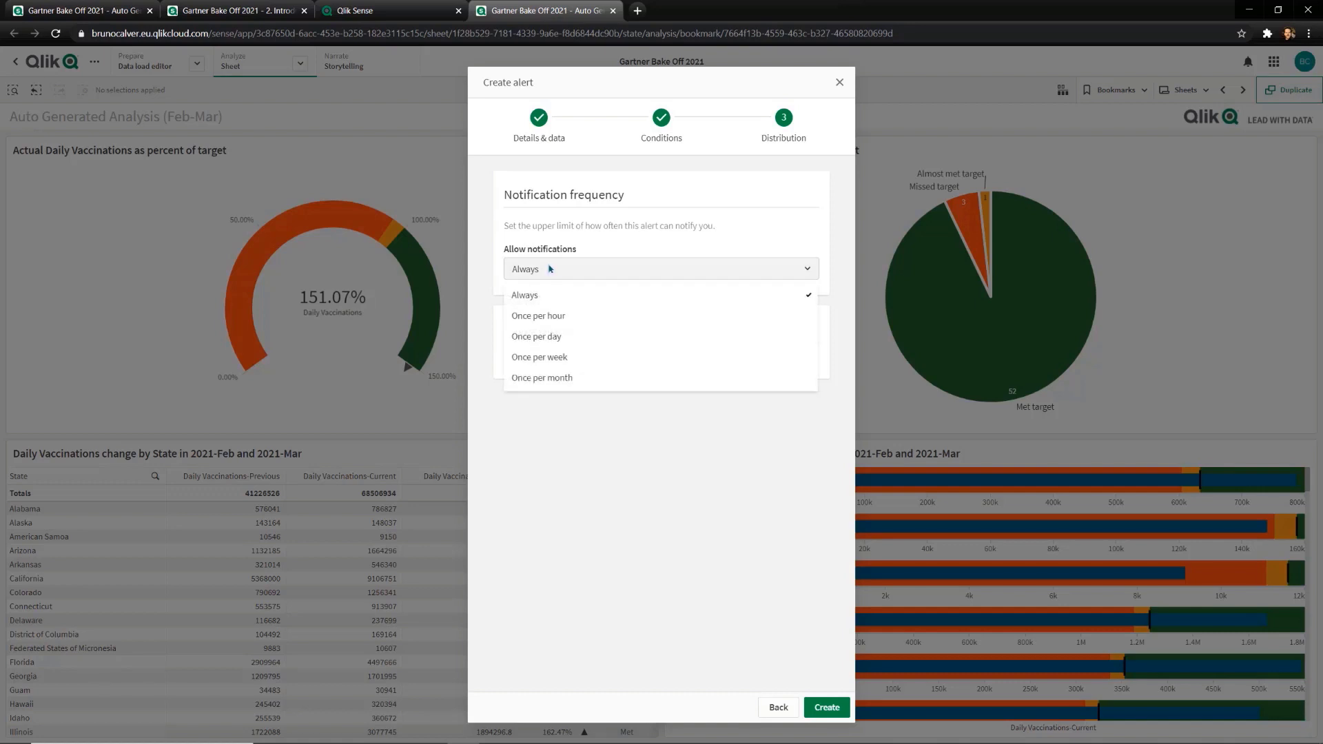
left_click(549, 268)
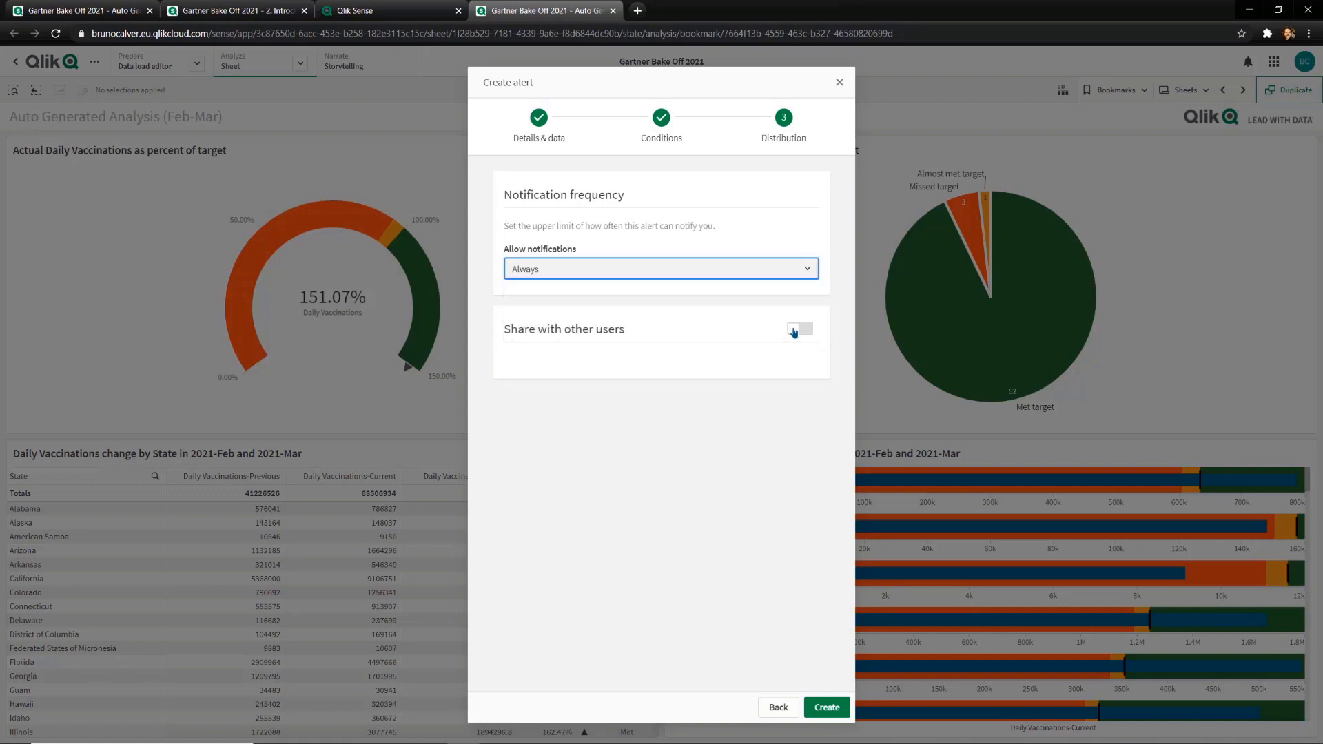
left_click(793, 331)
left_click(671, 418)
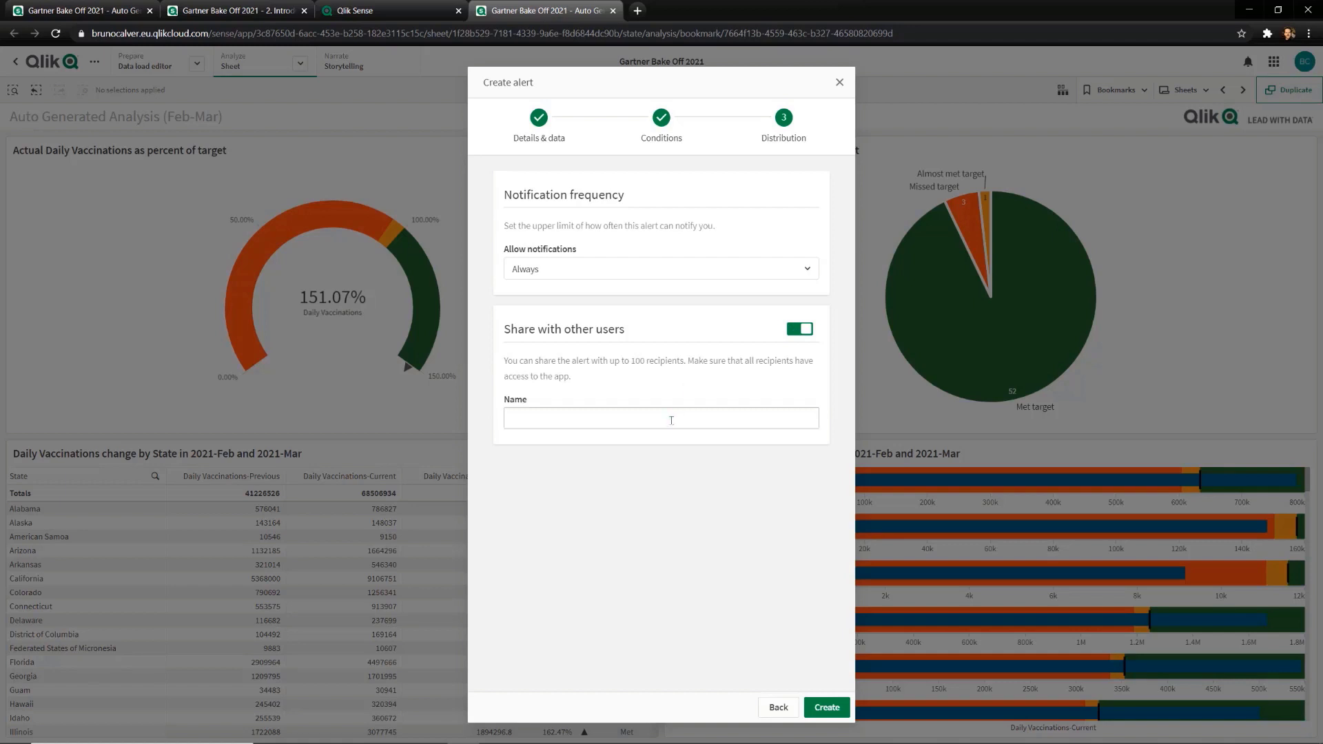
left_click(580, 503)
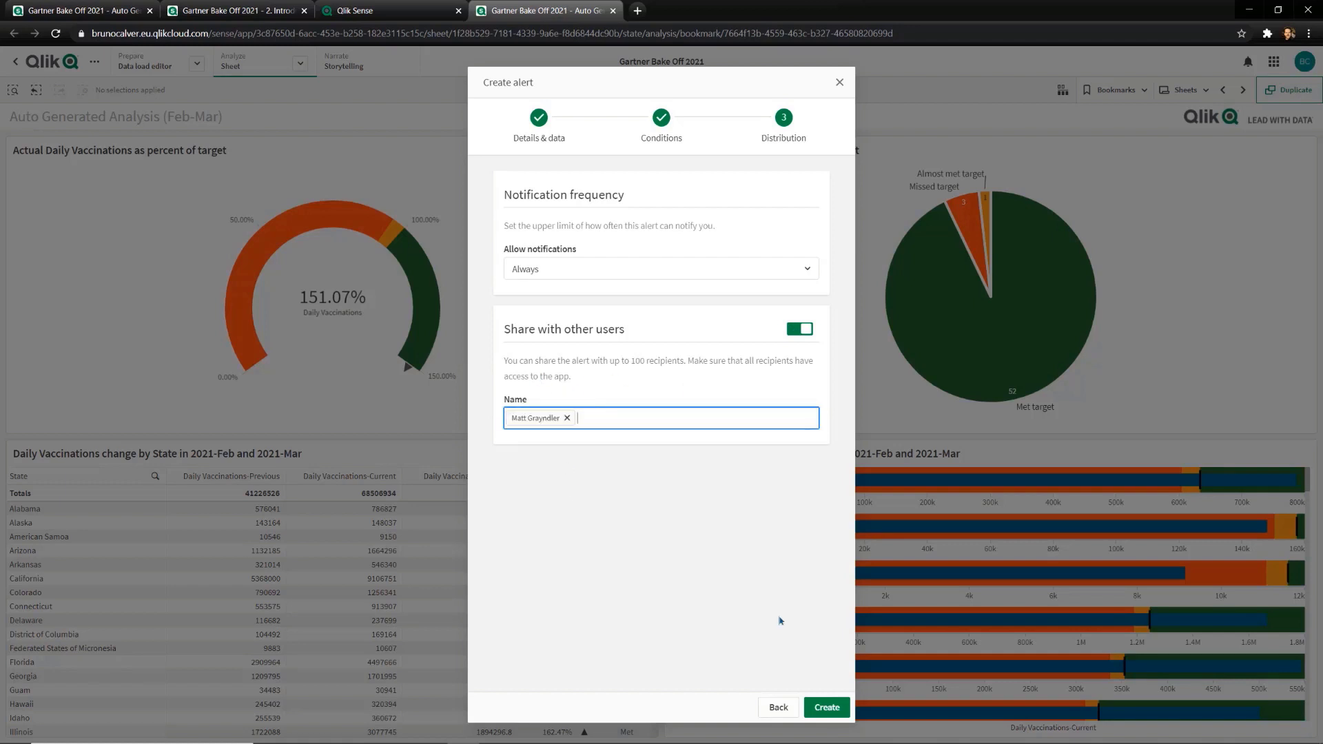
left_click(836, 708)
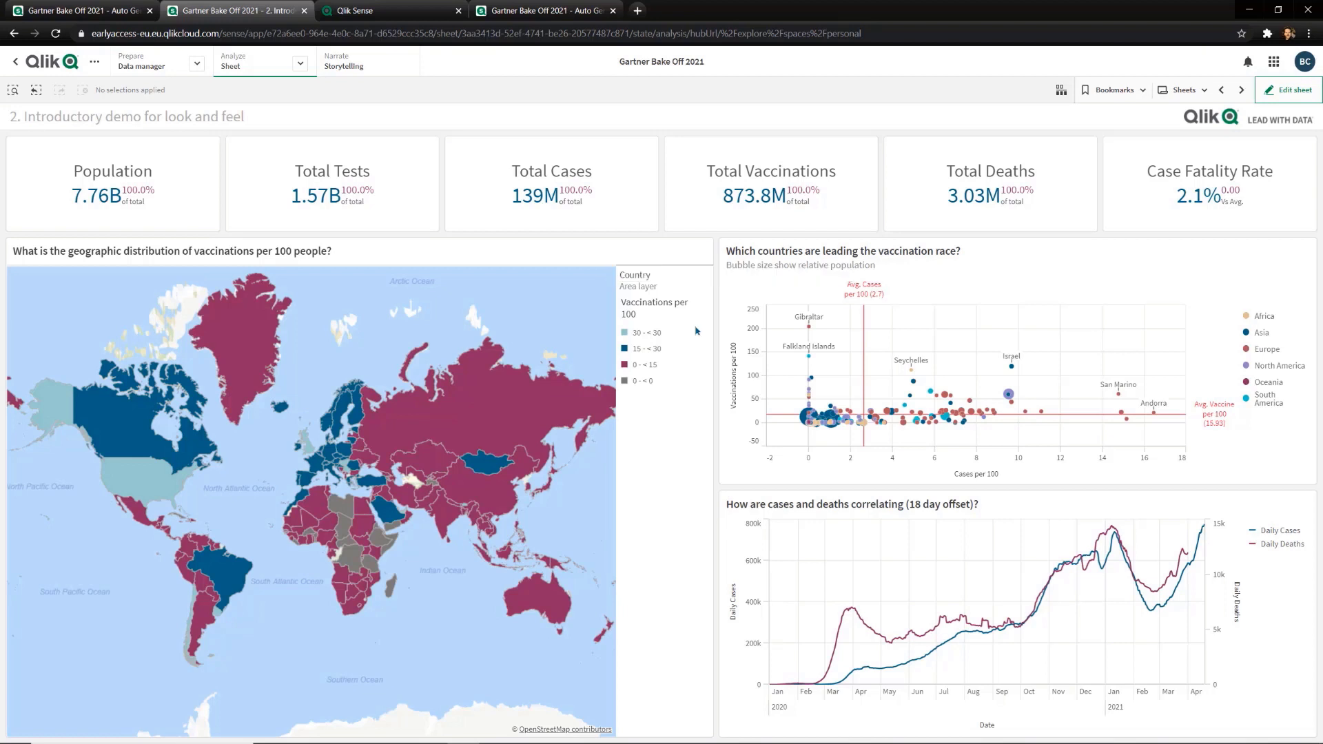
Filter the sheet to North America and start a subscription to the vaccinations map chart
left_click(1276, 368)
left_click(1295, 223)
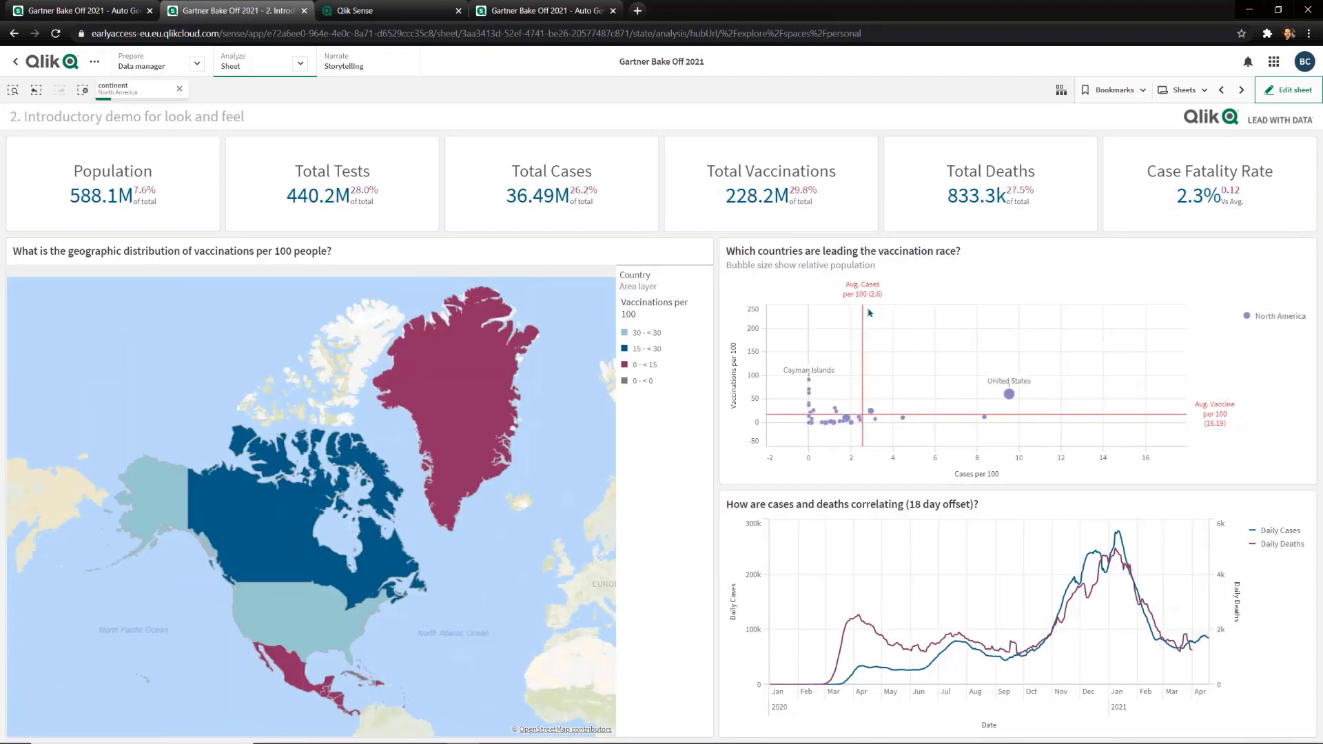
right_click(622, 258)
left_click(634, 253)
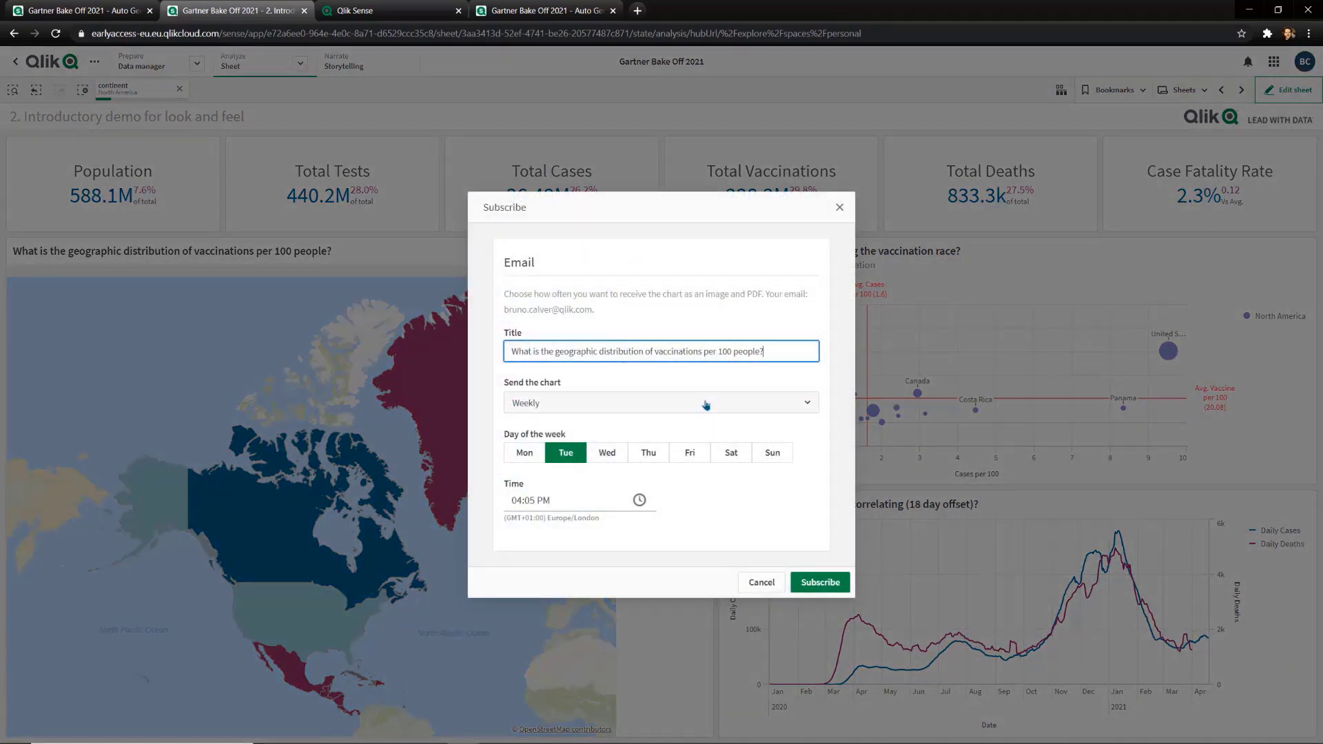
Set the chart subscription to send monthly on the 20th instead of weekly, and confirm it
left_click(705, 405)
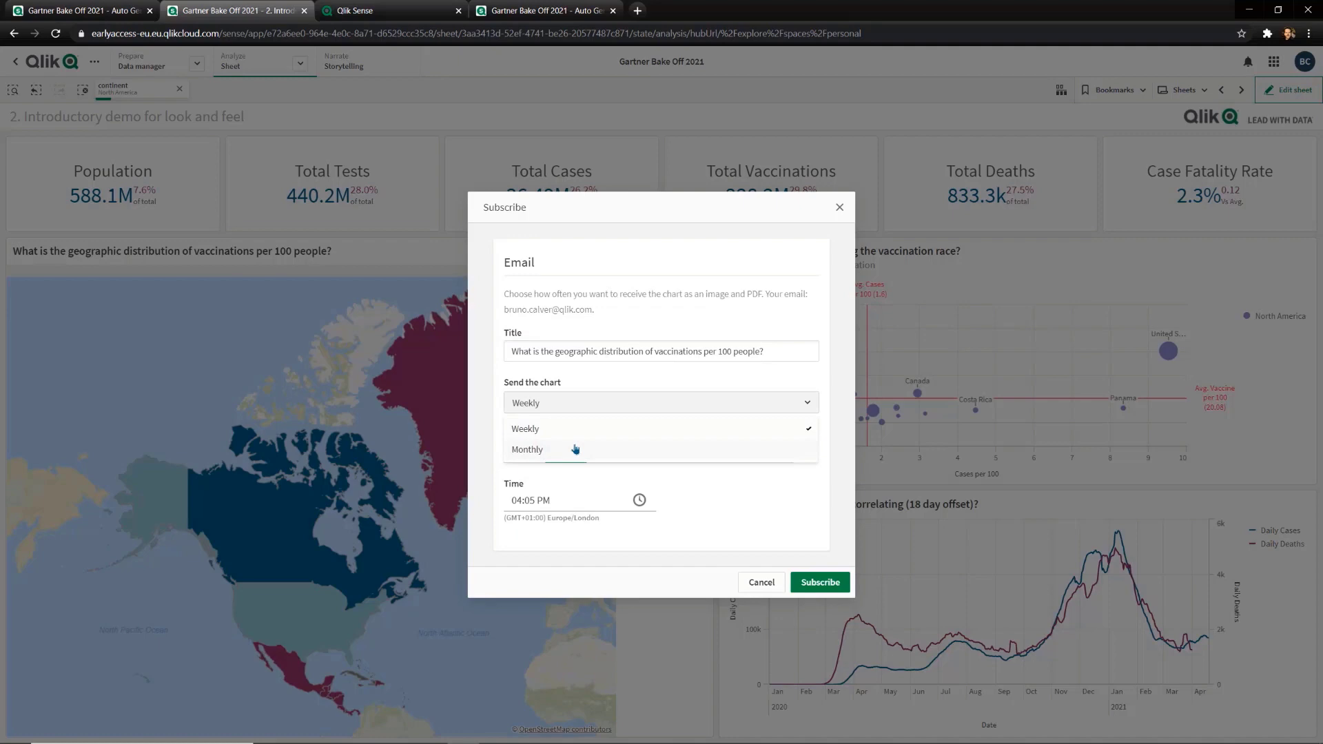
left_click(576, 449)
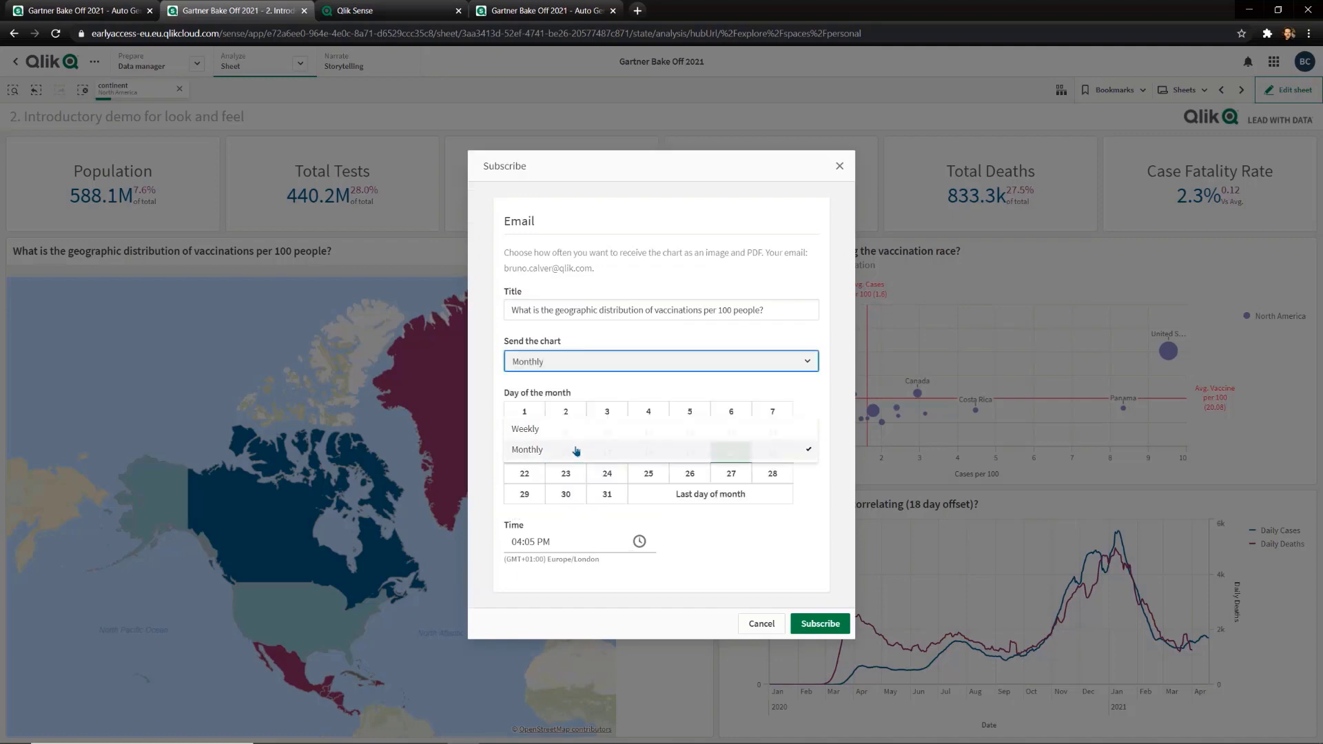
left_click(838, 627)
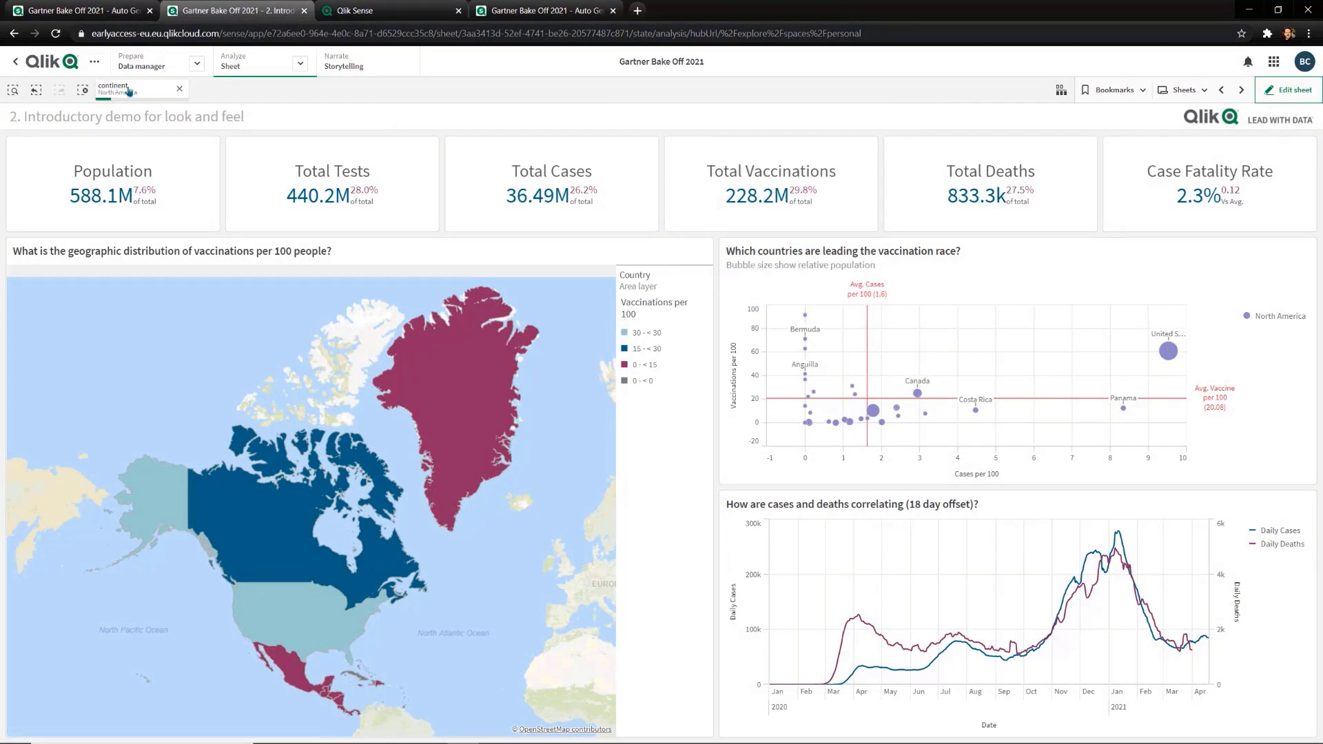
left_click(95, 63)
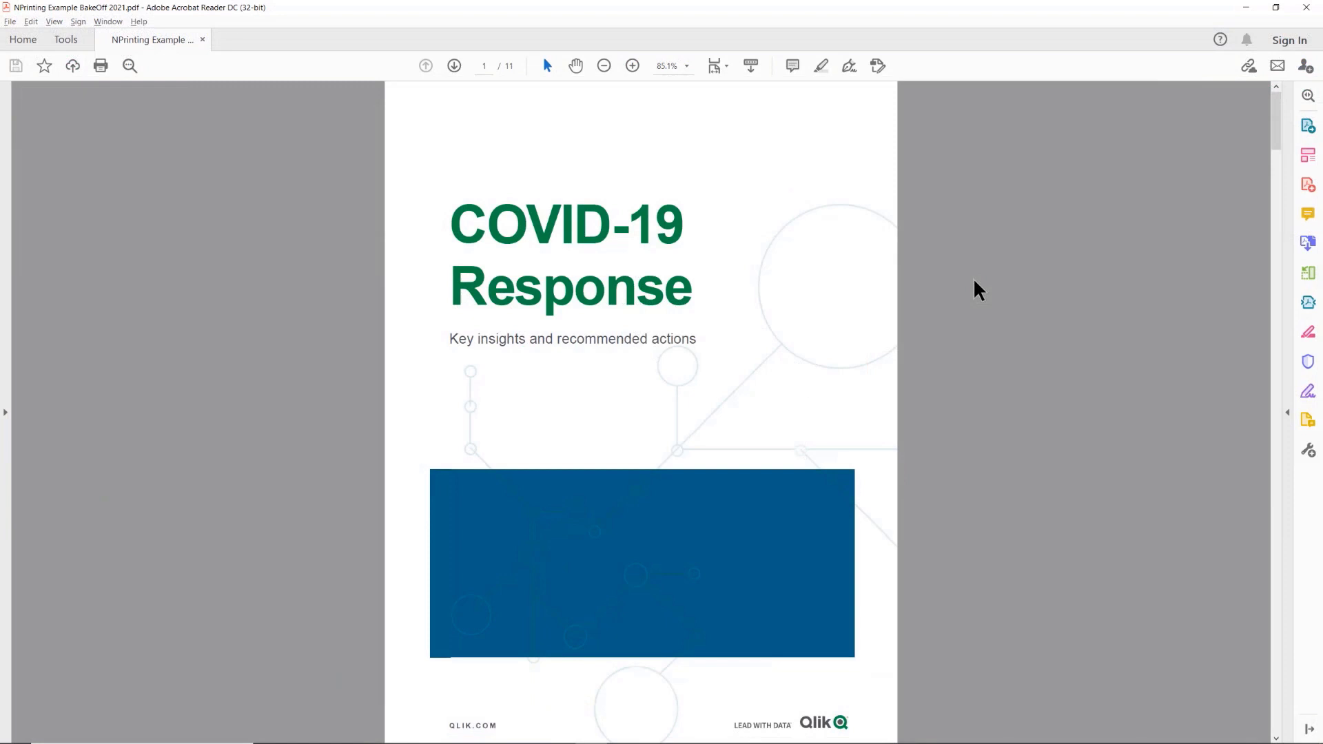
Scroll the COVID-19 Response PDF from its cover past Summary and Introduction to the page 5 state vaccine rollout
scroll(979, 290, "down", 5)
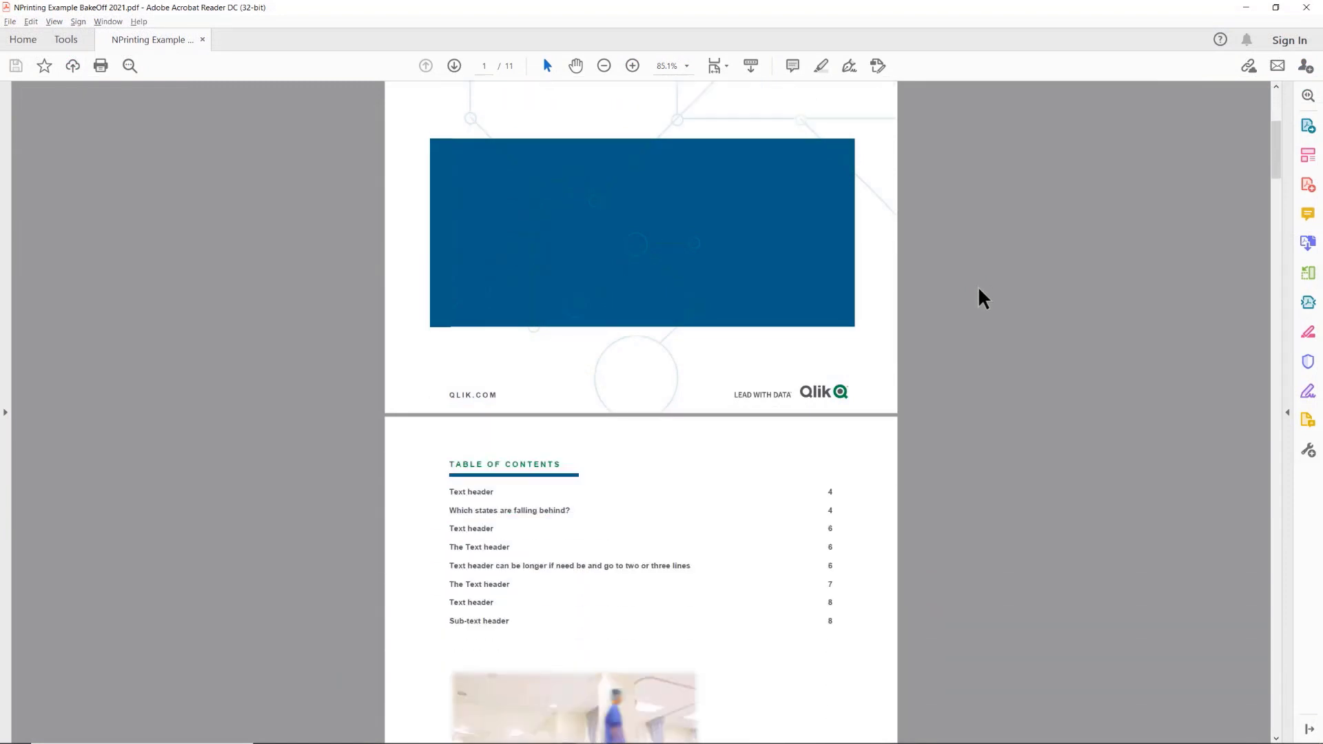
scroll(979, 290, "down", 8)
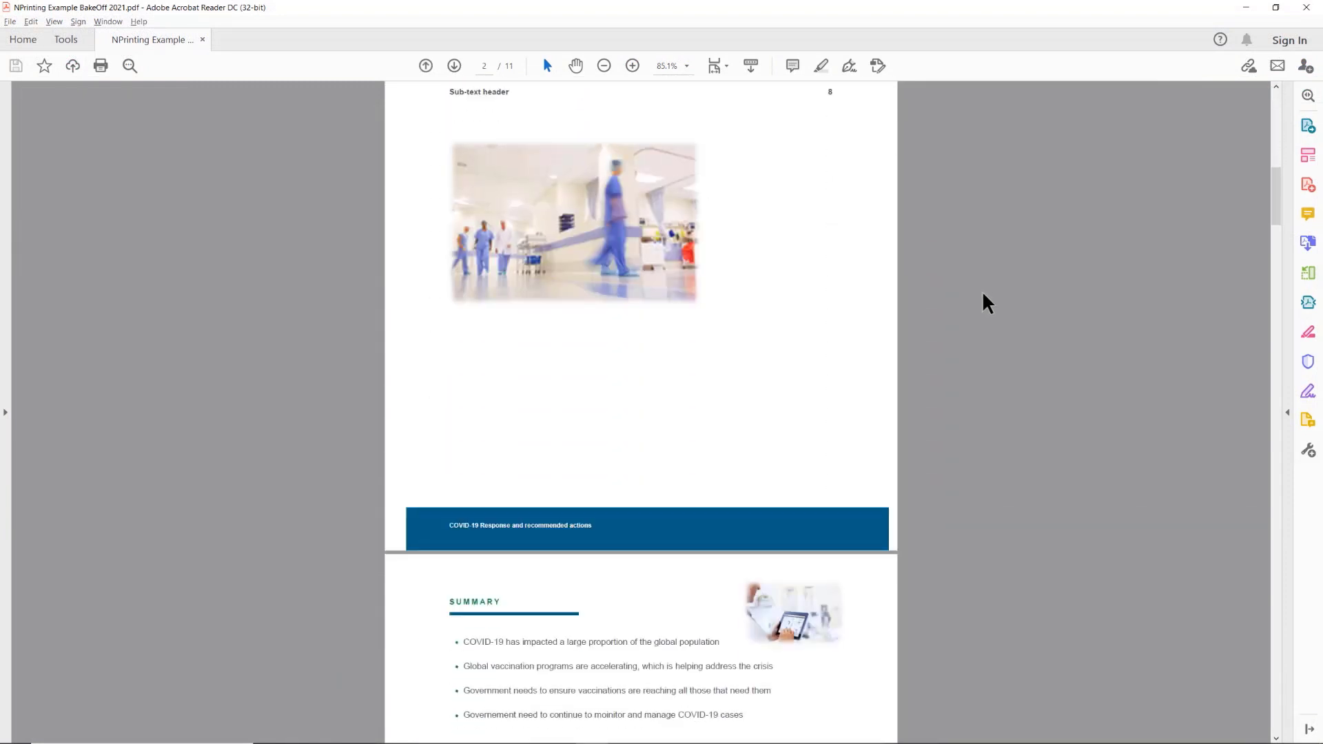
scroll(982, 294, "down", 8)
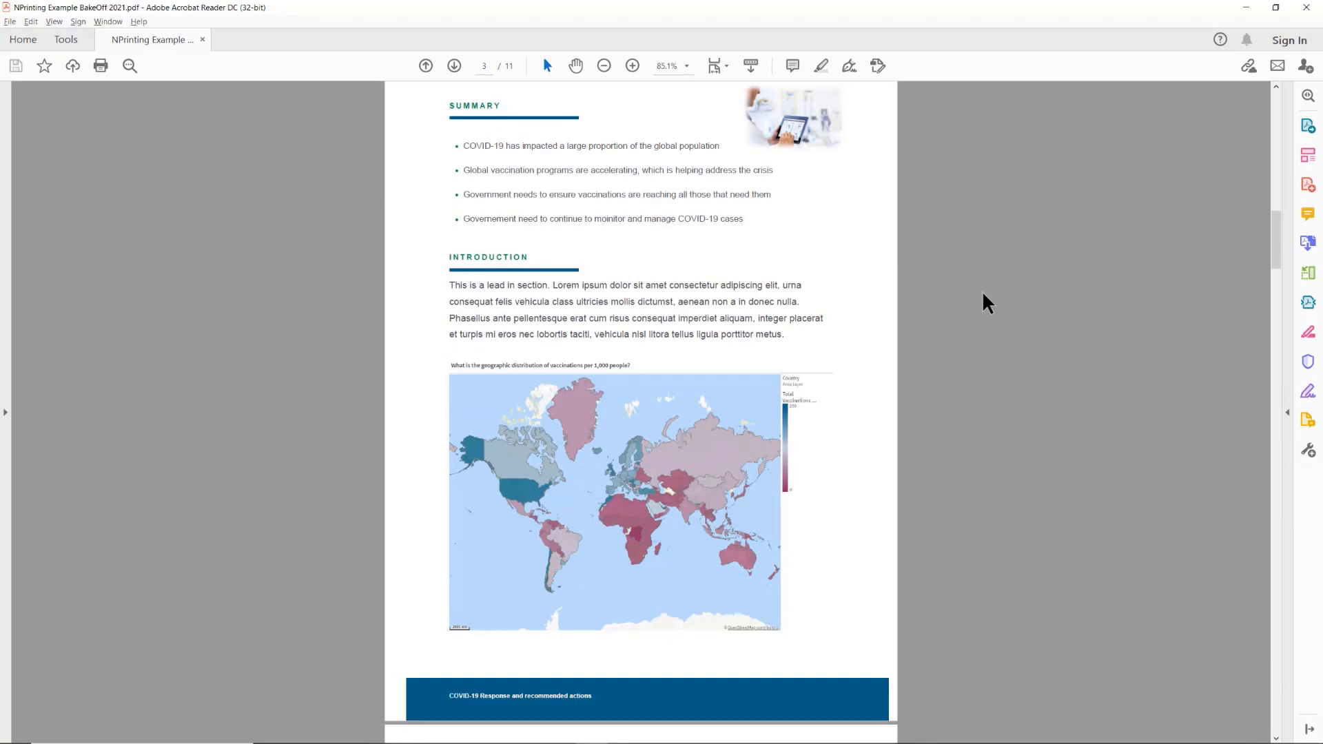
scroll(985, 303, "down", 1)
scroll(987, 303, "down", 7)
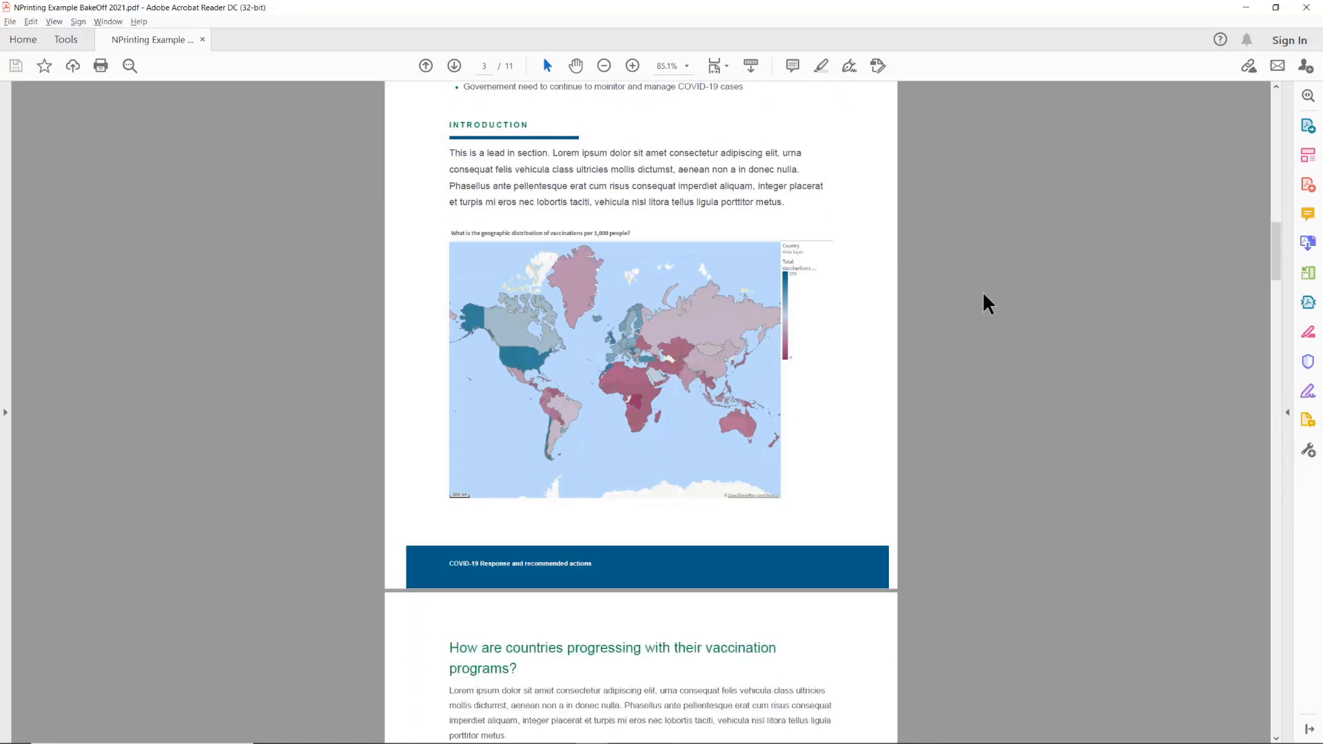
scroll(984, 296, "down", 10)
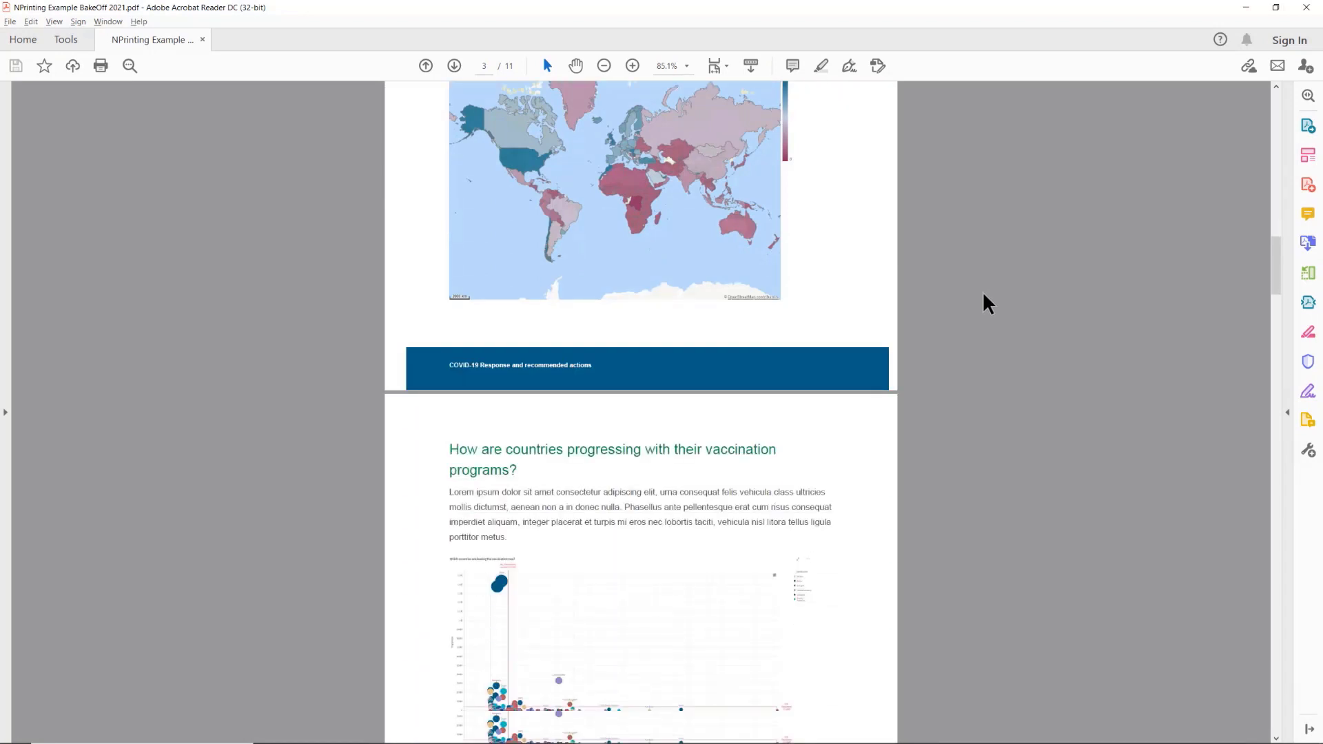
scroll(984, 297, "down", 5)
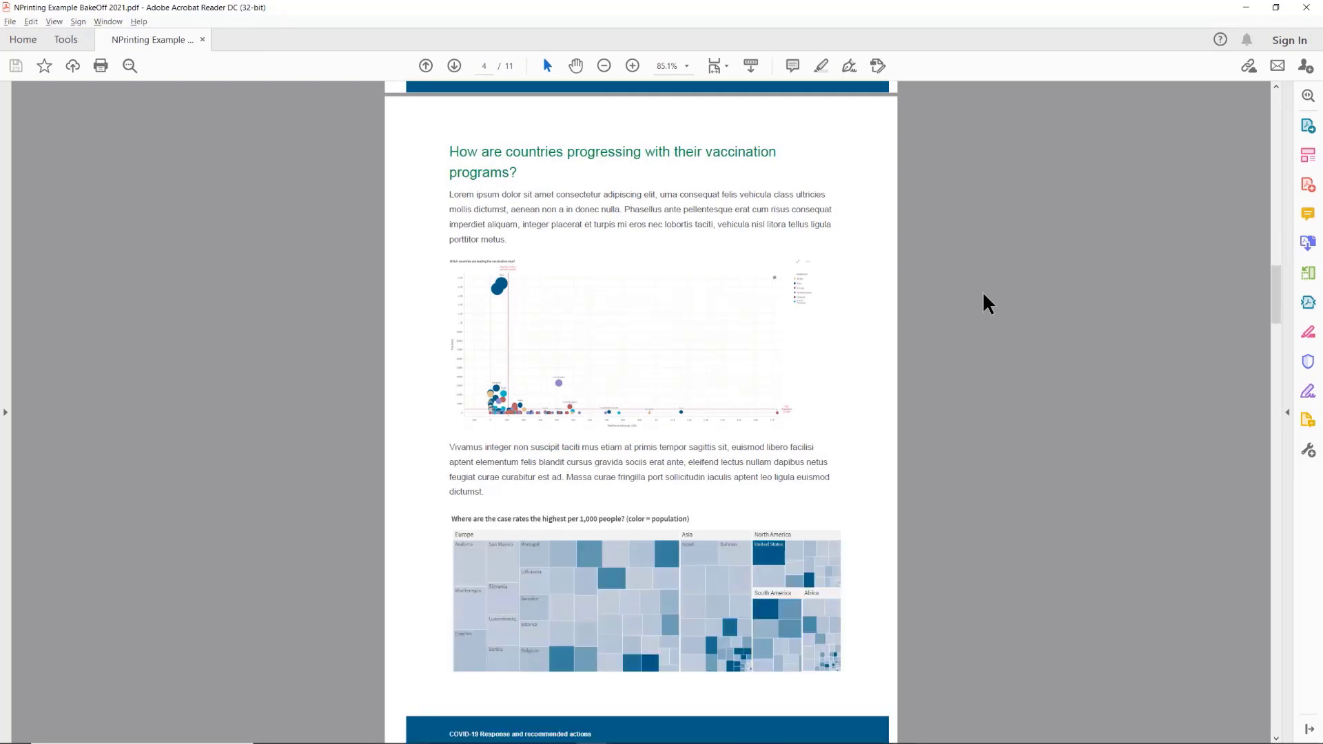
scroll(983, 297, "down", 3)
scroll(983, 295, "down", 12)
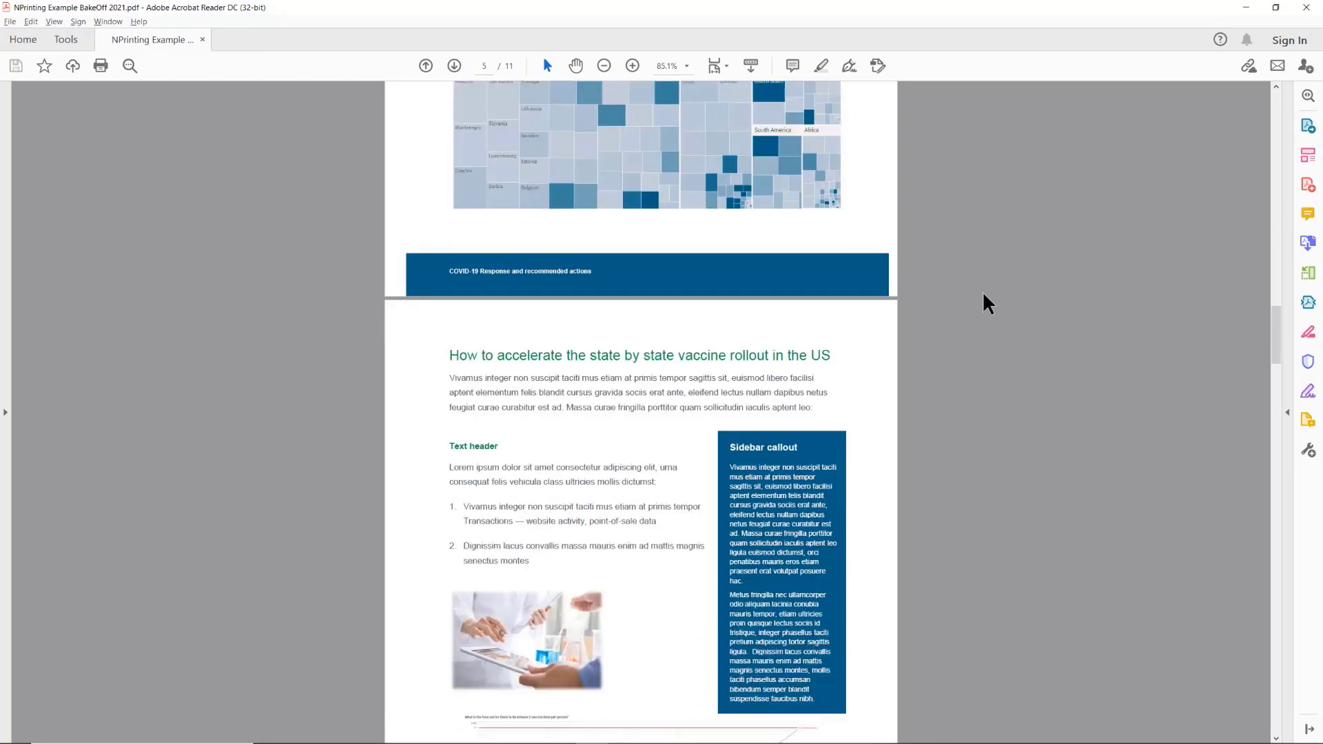
scroll(983, 296, "down", 11)
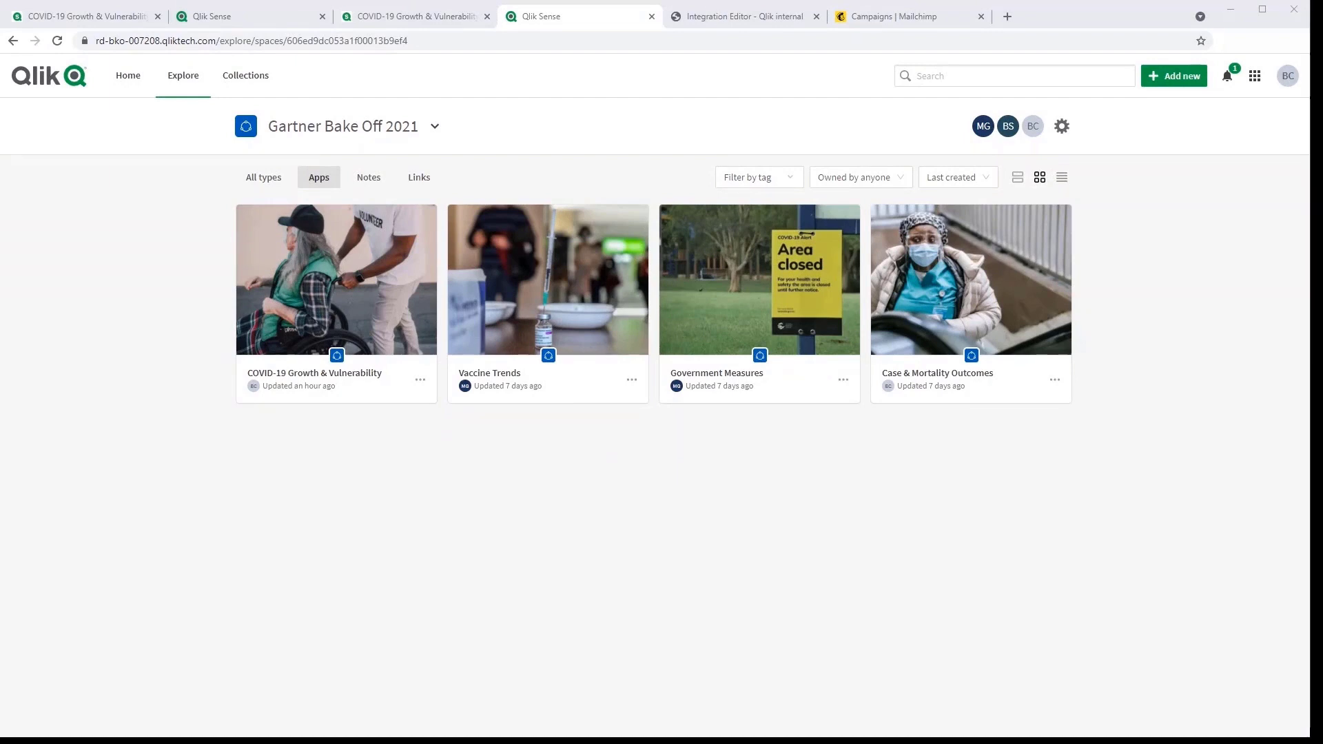
Open the Michigan Surge note from its notification mention and scroll down through it
left_click(1227, 77)
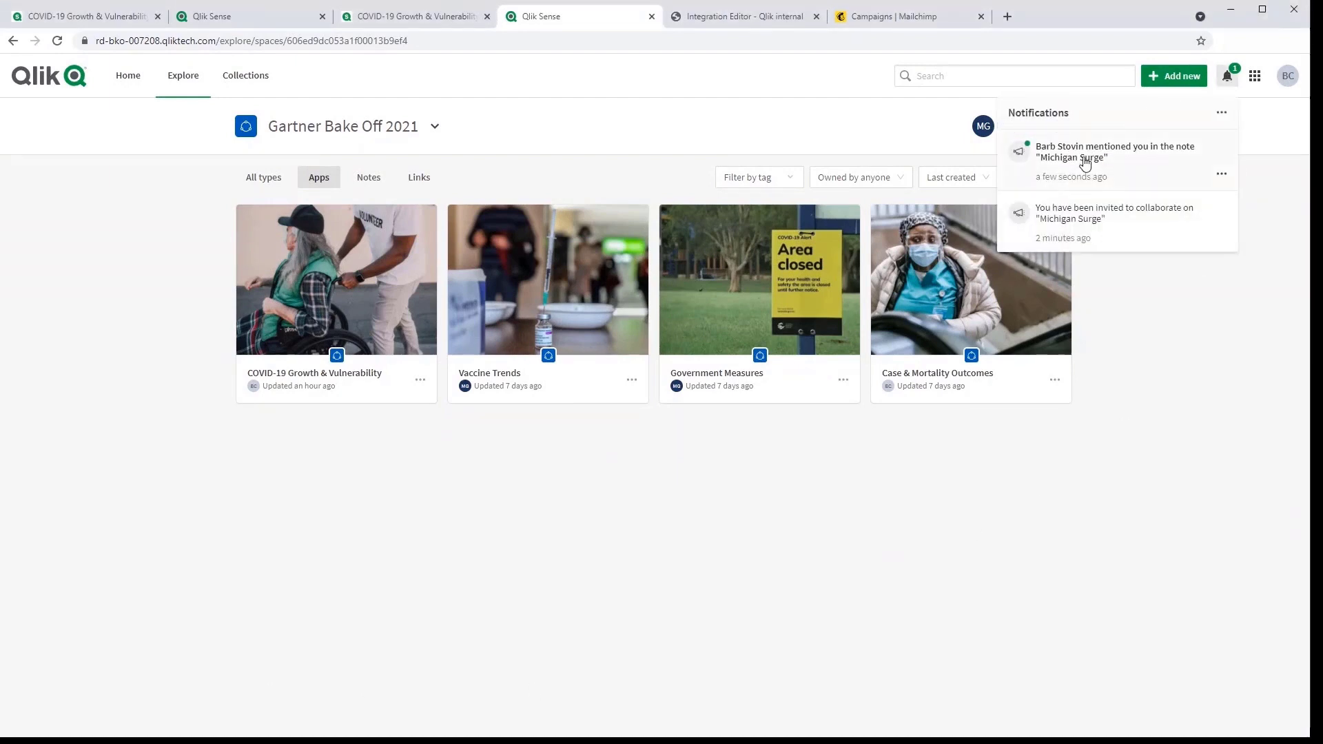
left_click(1148, 168)
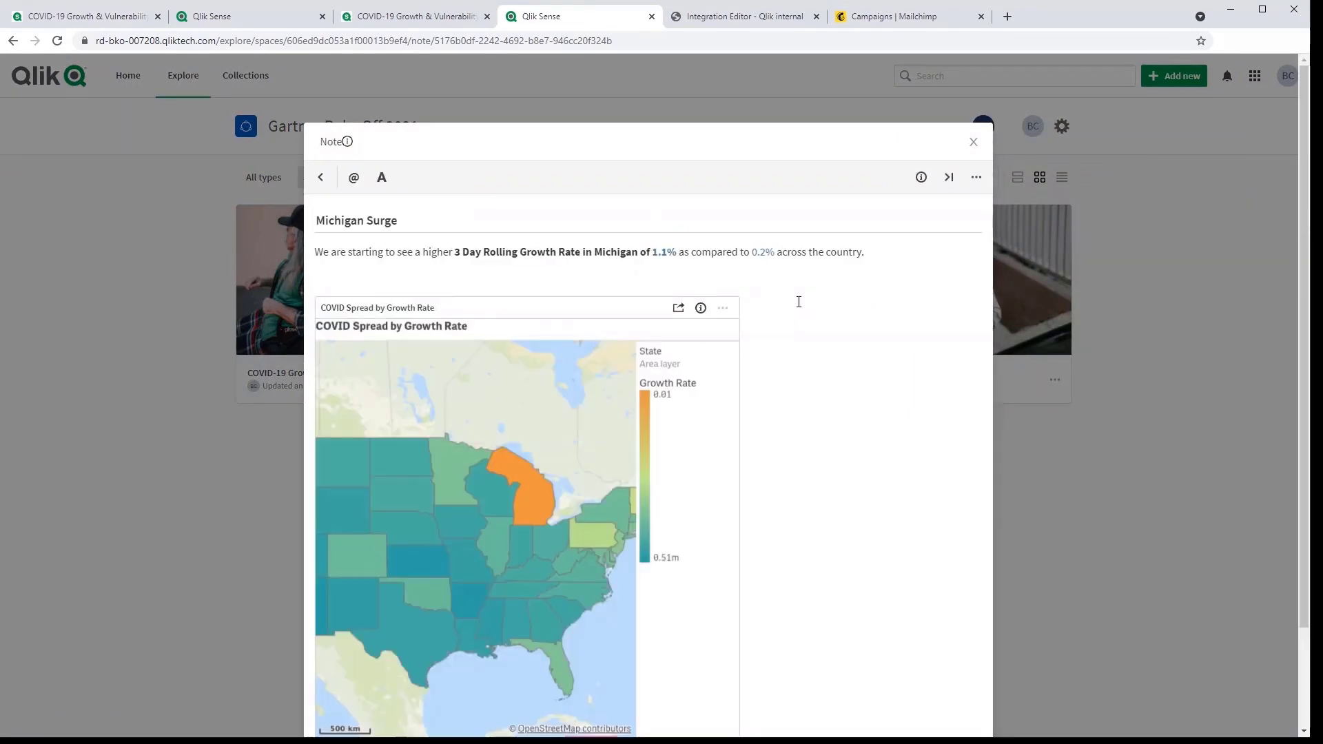
scroll(798, 302, "down", 2)
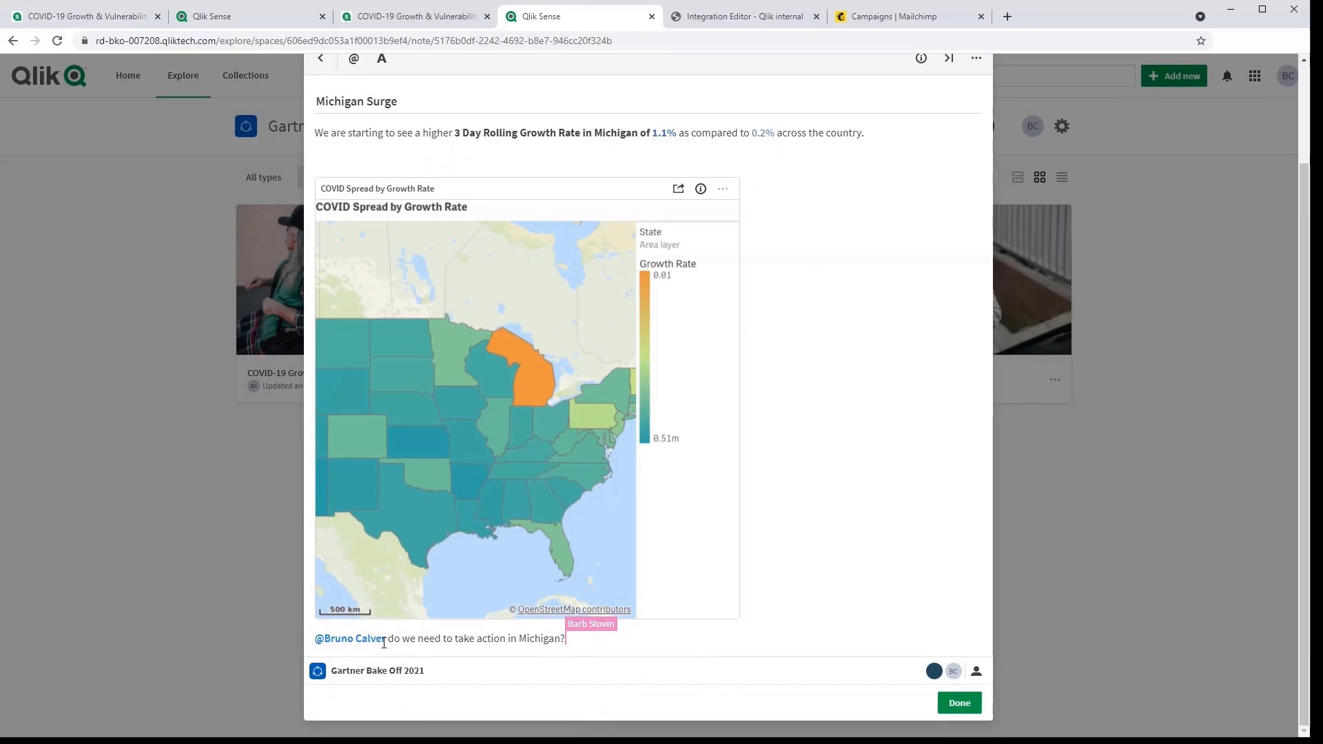
Complete the comment: counties Alcona and Ogemaw have the highest 3 Day Rolling Growth Rate, both above 2%
left_click(682, 196)
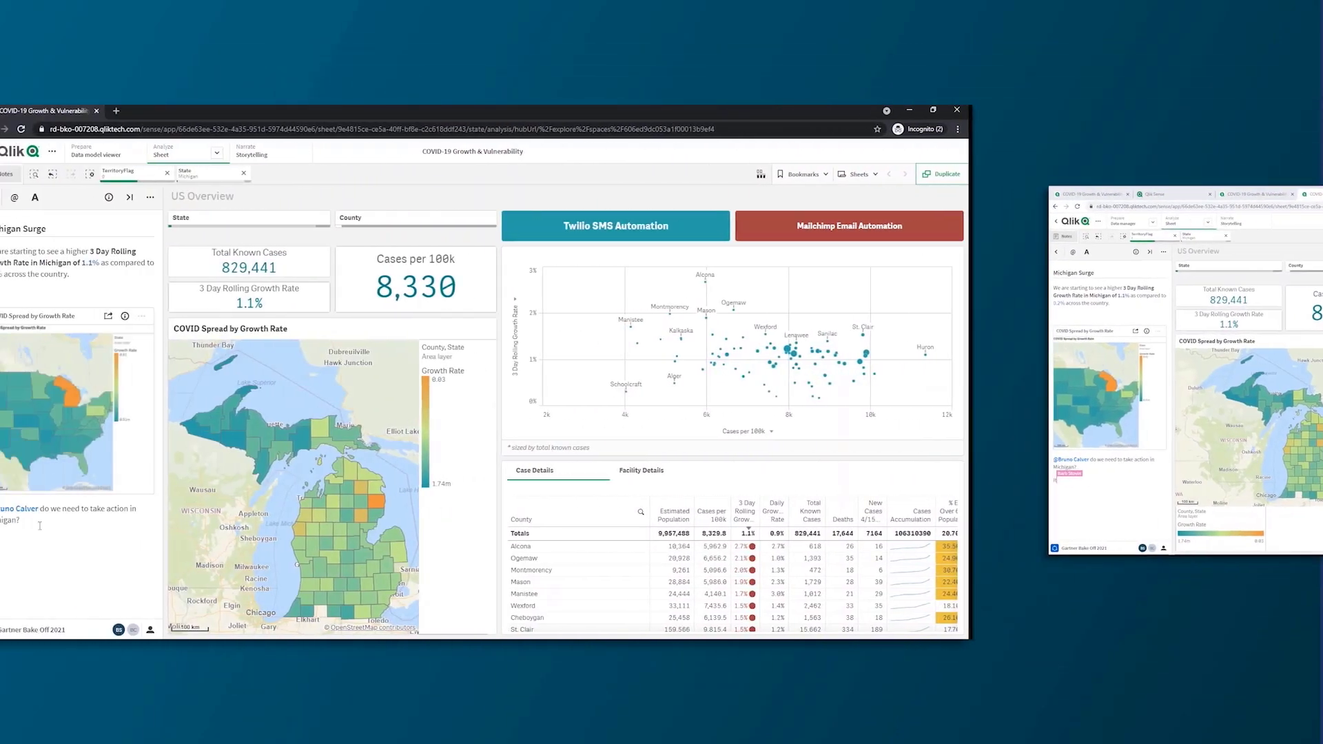
type("counties Alcon")
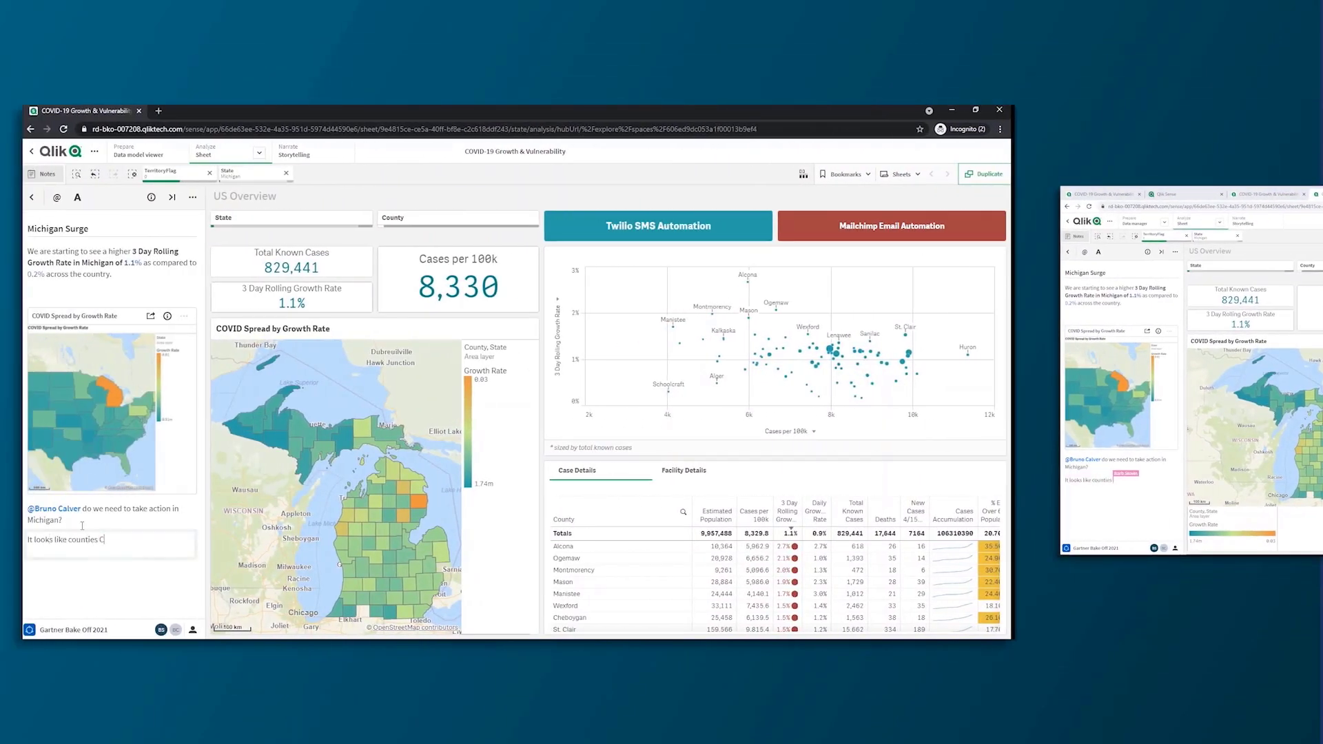
type("a and Ogemaw have the highes")
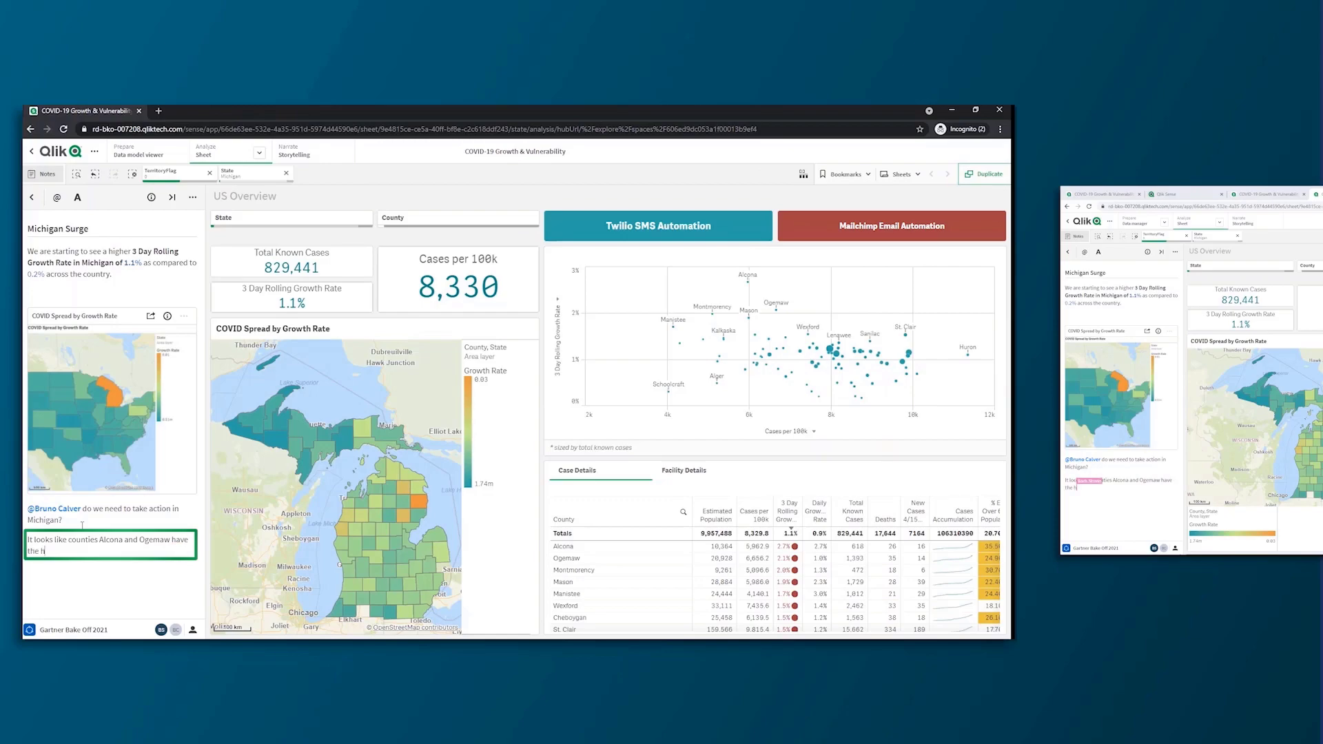
type("t 3 Day Rolling Growth")
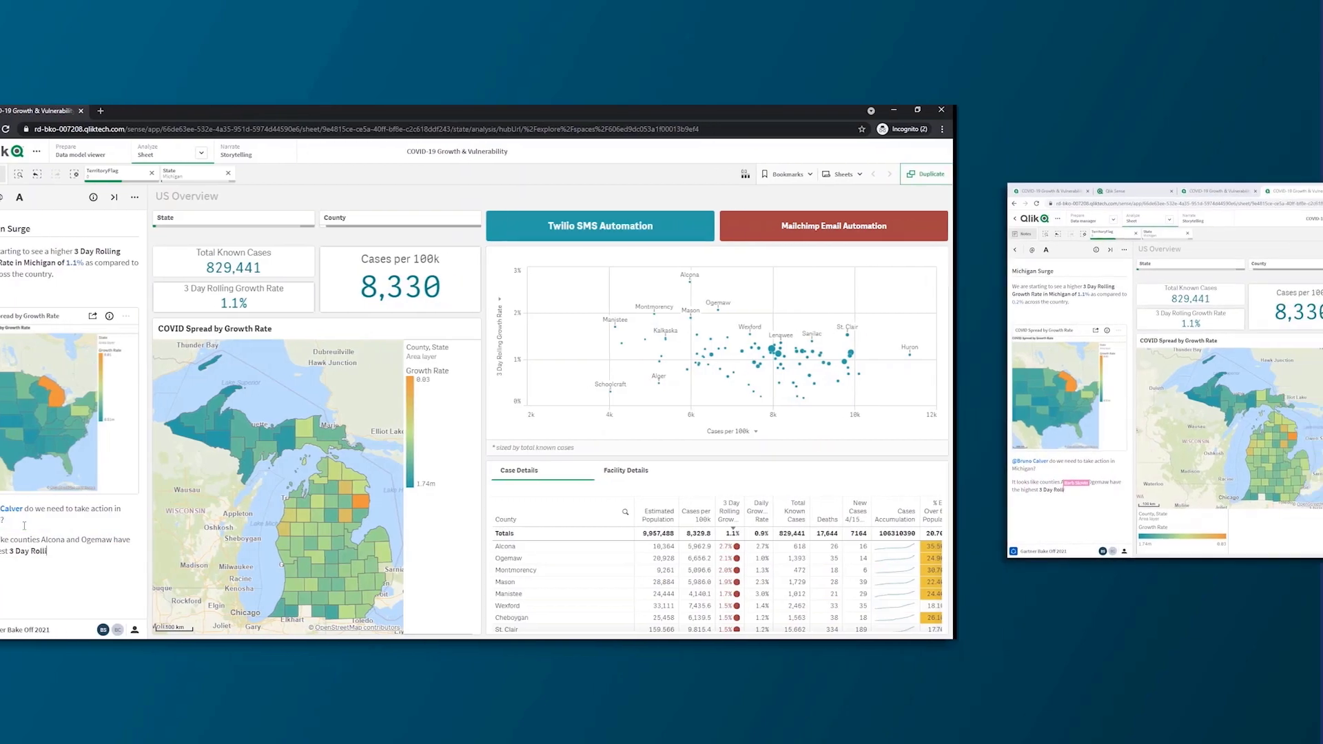
type(" Rate both are above ")
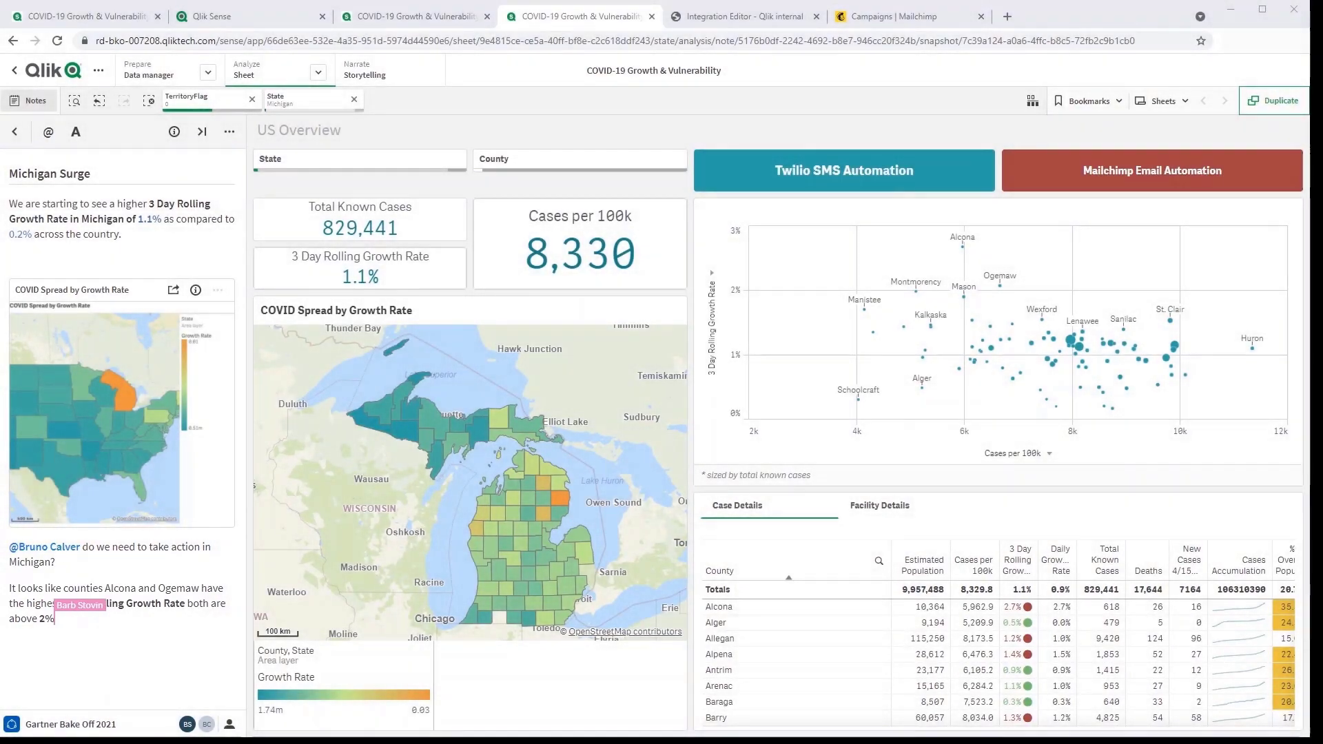
type("2%")
key("Return")
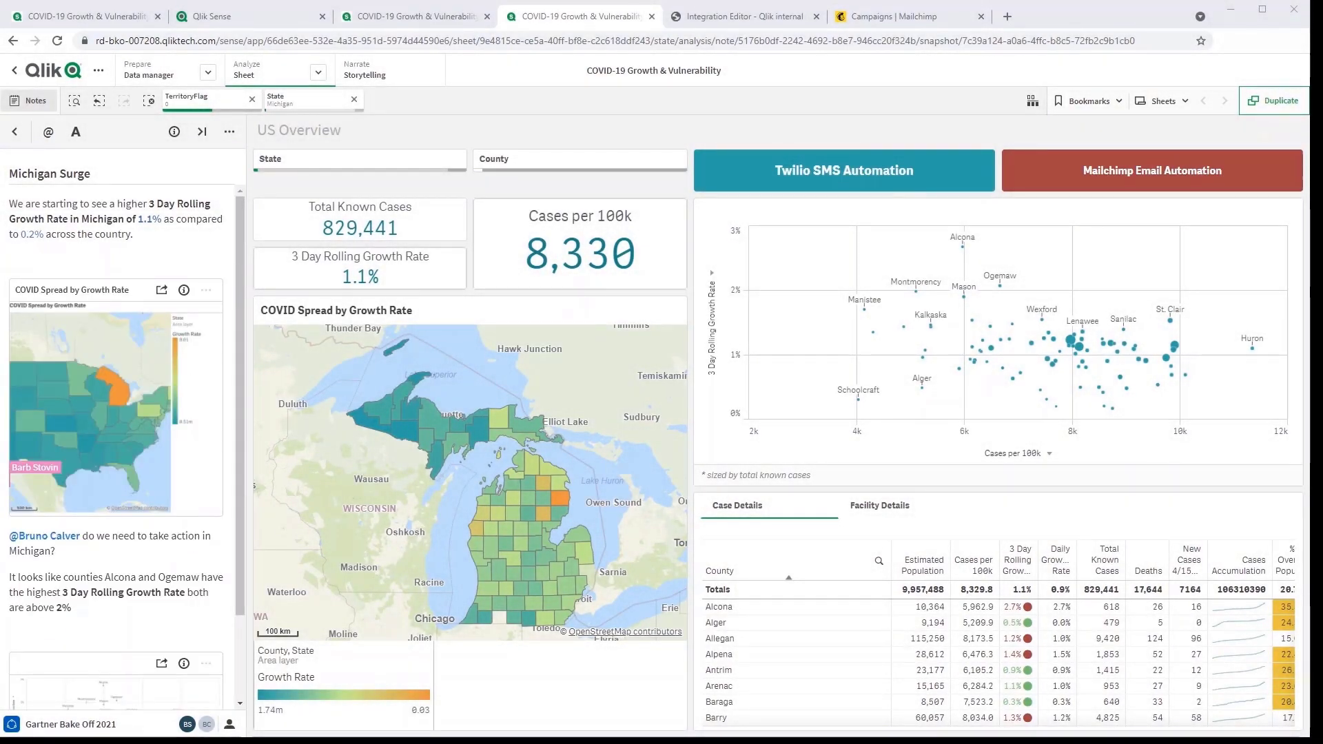
scroll(102, 689, "down", 2)
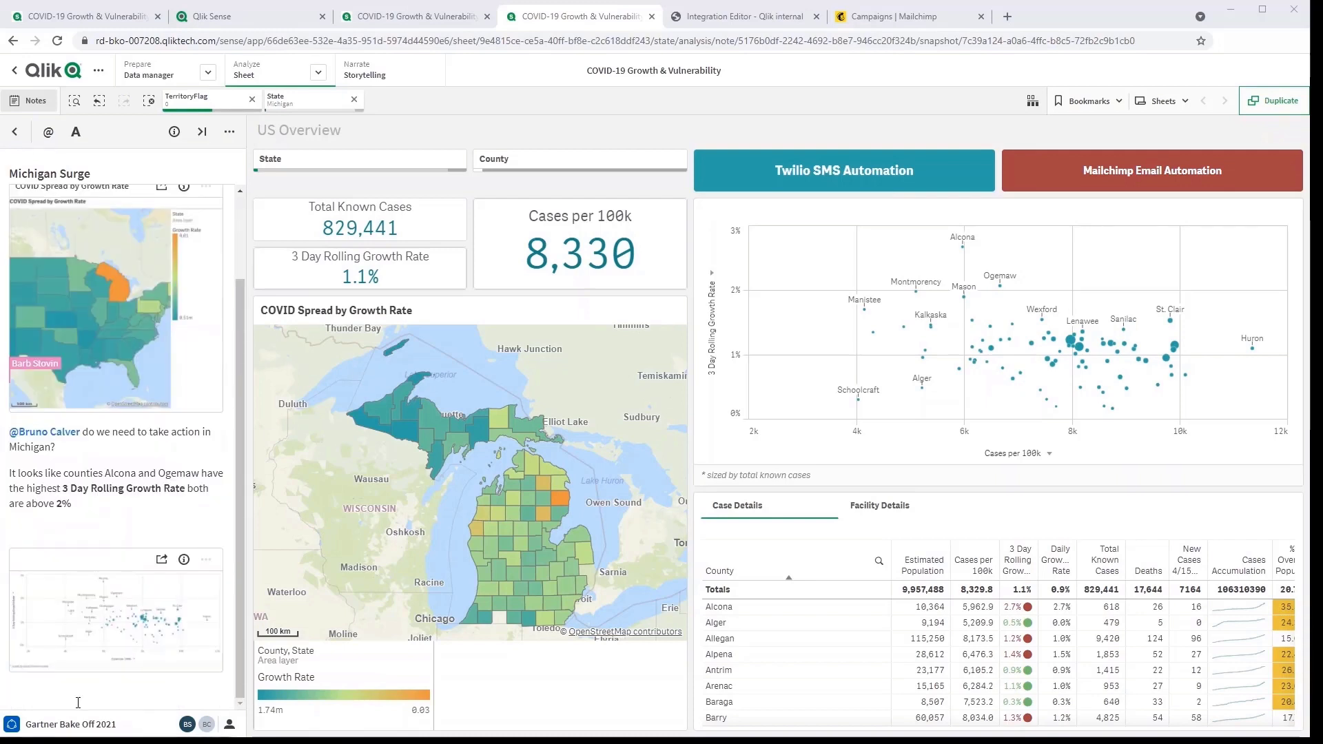
scroll(102, 690, "down", 1)
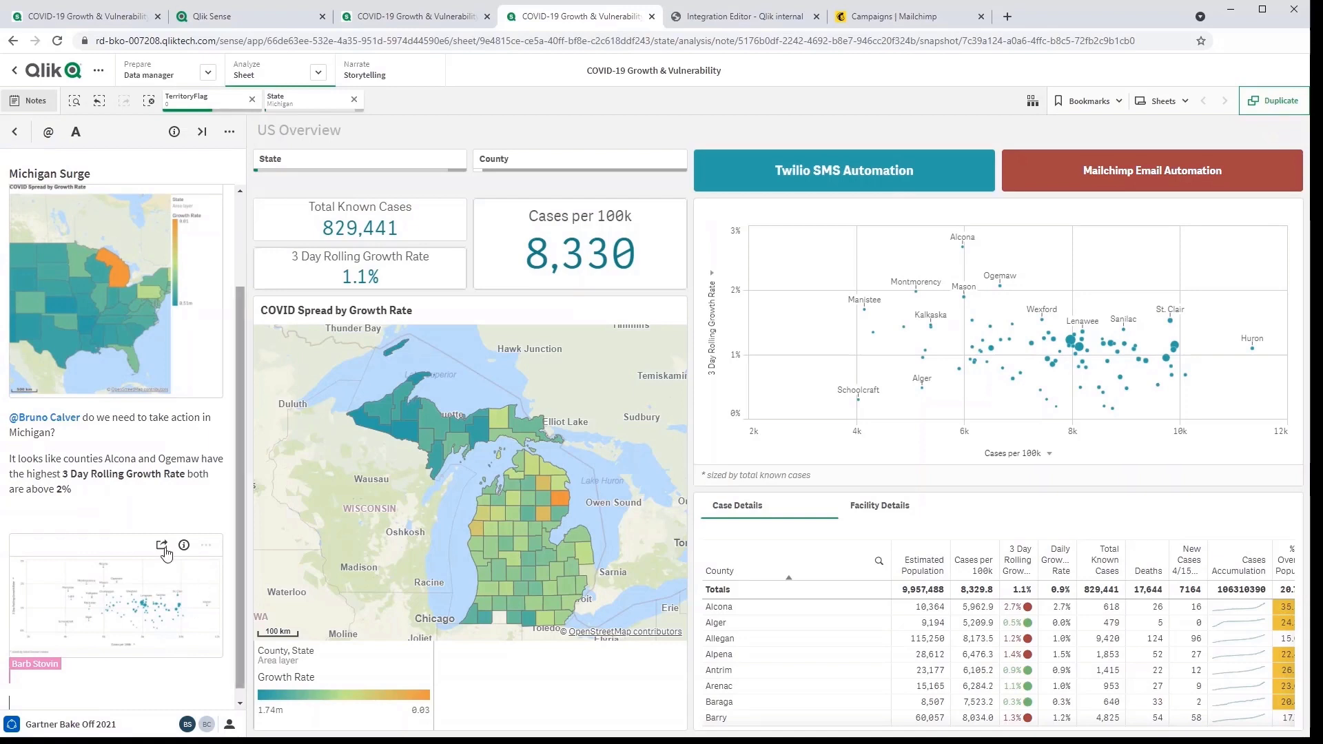
Switch the scatter x-axis to % Est Over 65 Population and select Alcona and Montmorency
left_click(1036, 456)
left_click(1033, 430)
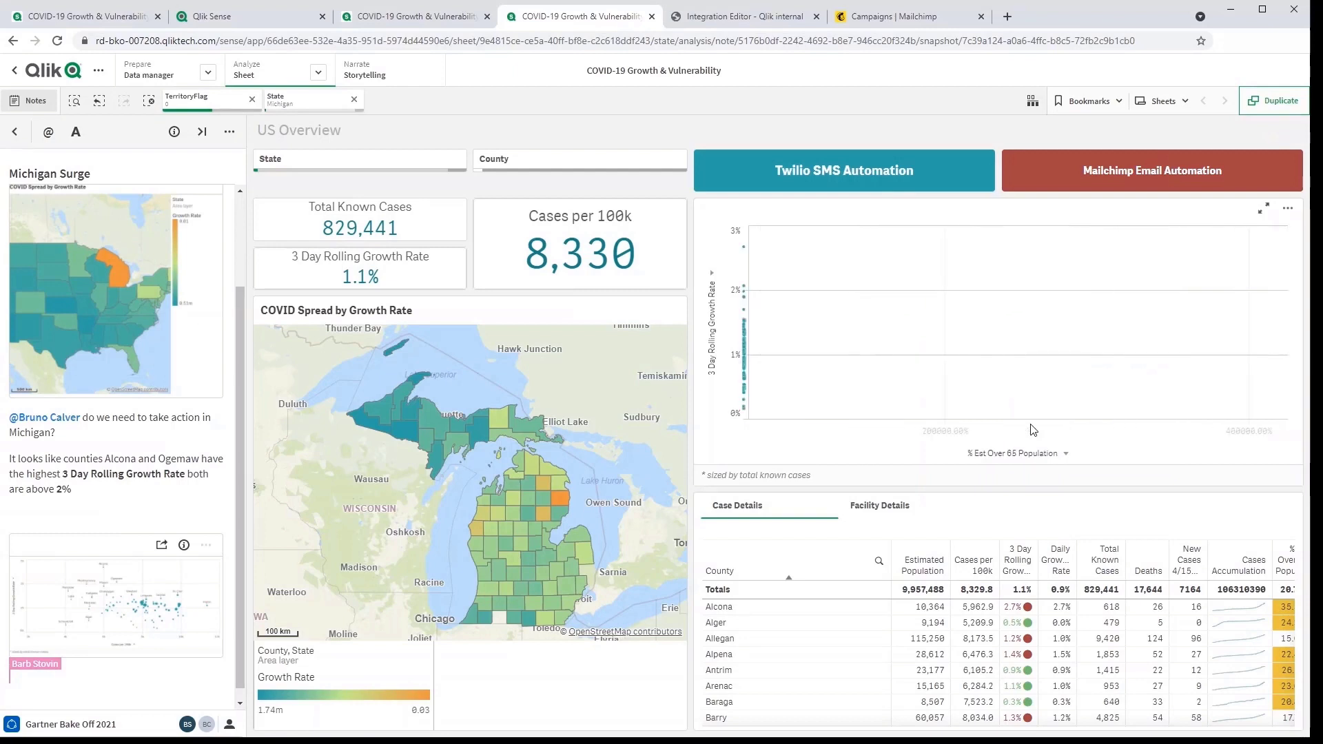
left_click(1185, 301)
left_click(1166, 183)
mouse_move(1111, 298)
left_mouse_down()
mouse_move(1237, 251)
mouse_move(1112, 297)
left_mouse_up()
left_click(1280, 180)
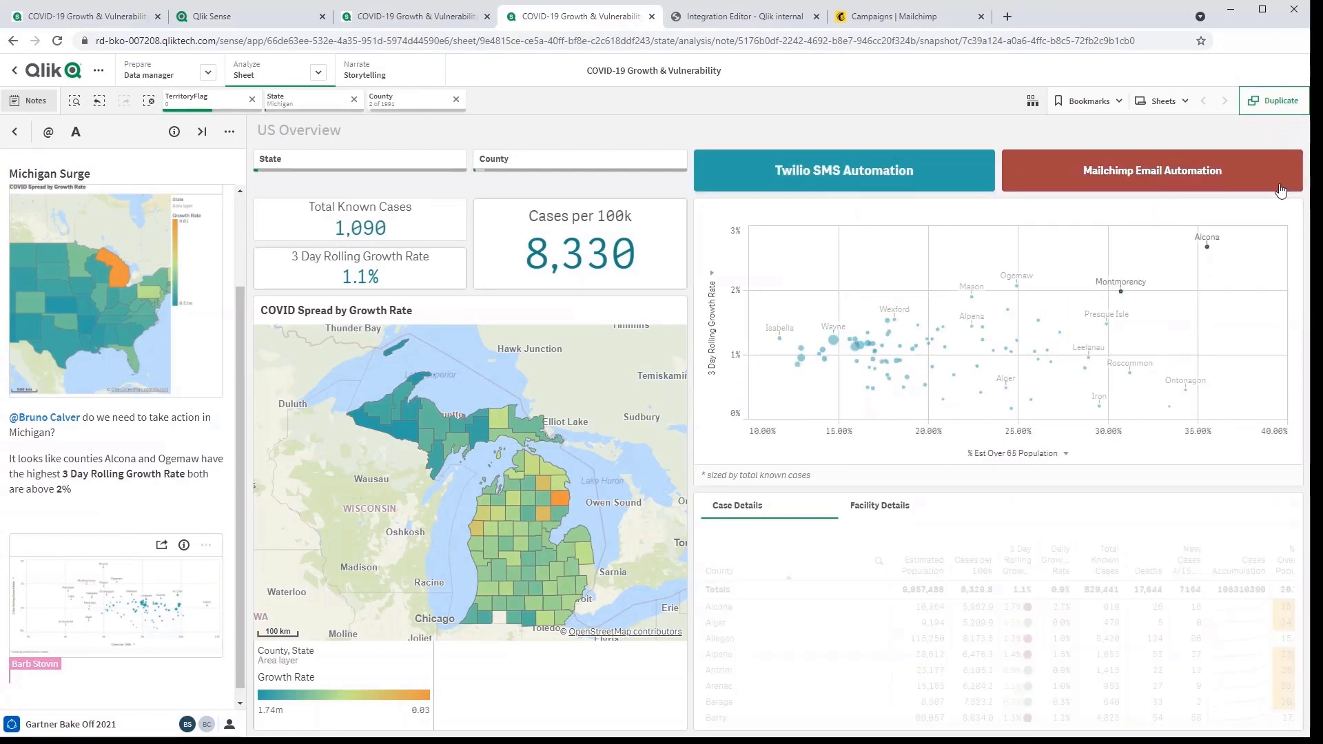
Filter Facility Details to Nursing Homes and comment that both counties' homes need infection-control checks
left_click(882, 506)
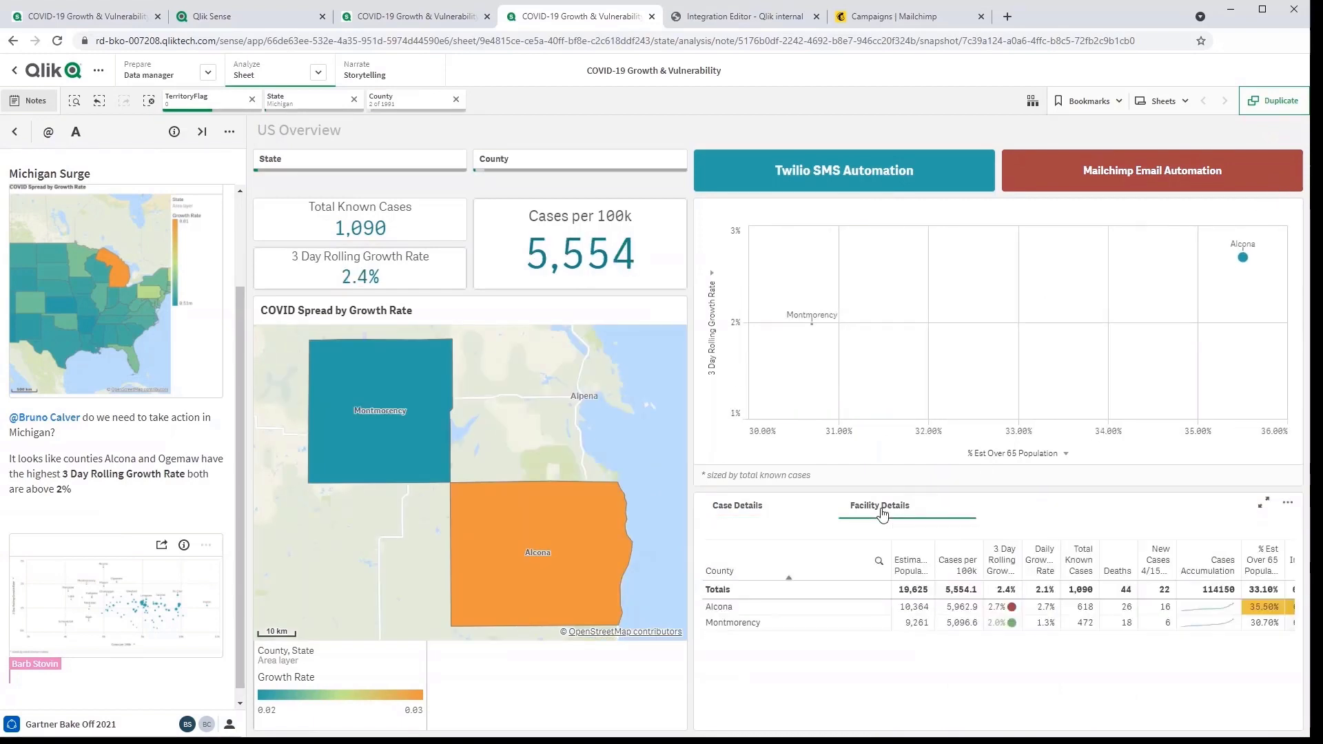
left_click(957, 587)
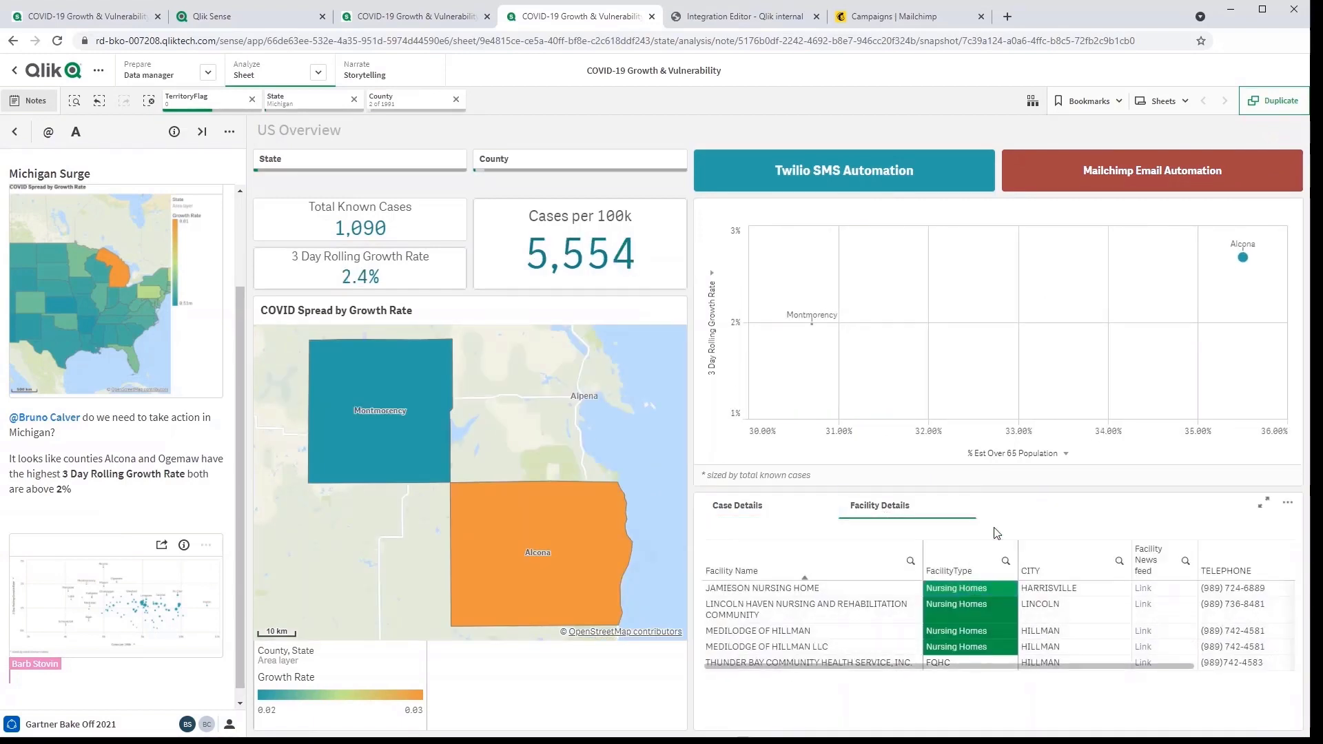
left_click(32, 689)
type("It looks like Alcona and Montmor")
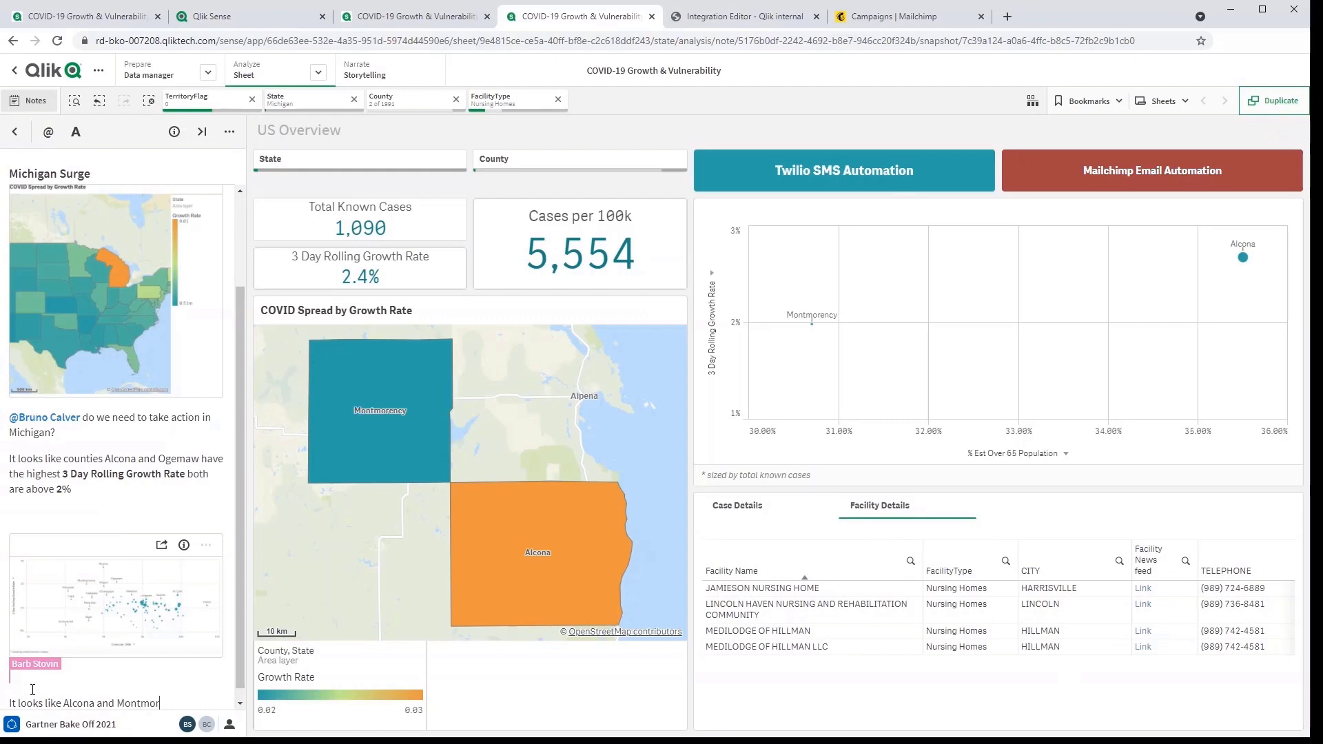
type("ency both have high growth rates, and high % of")
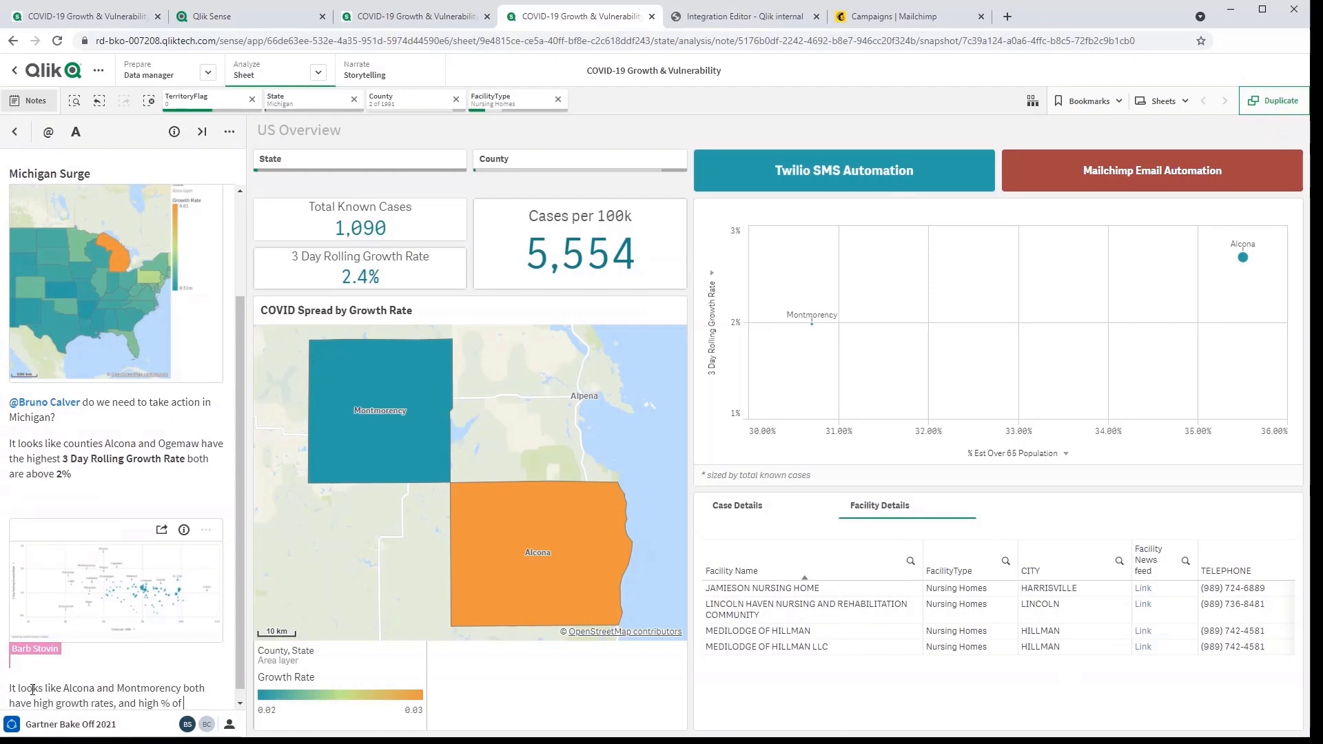
type(" Over 65 Populations,")
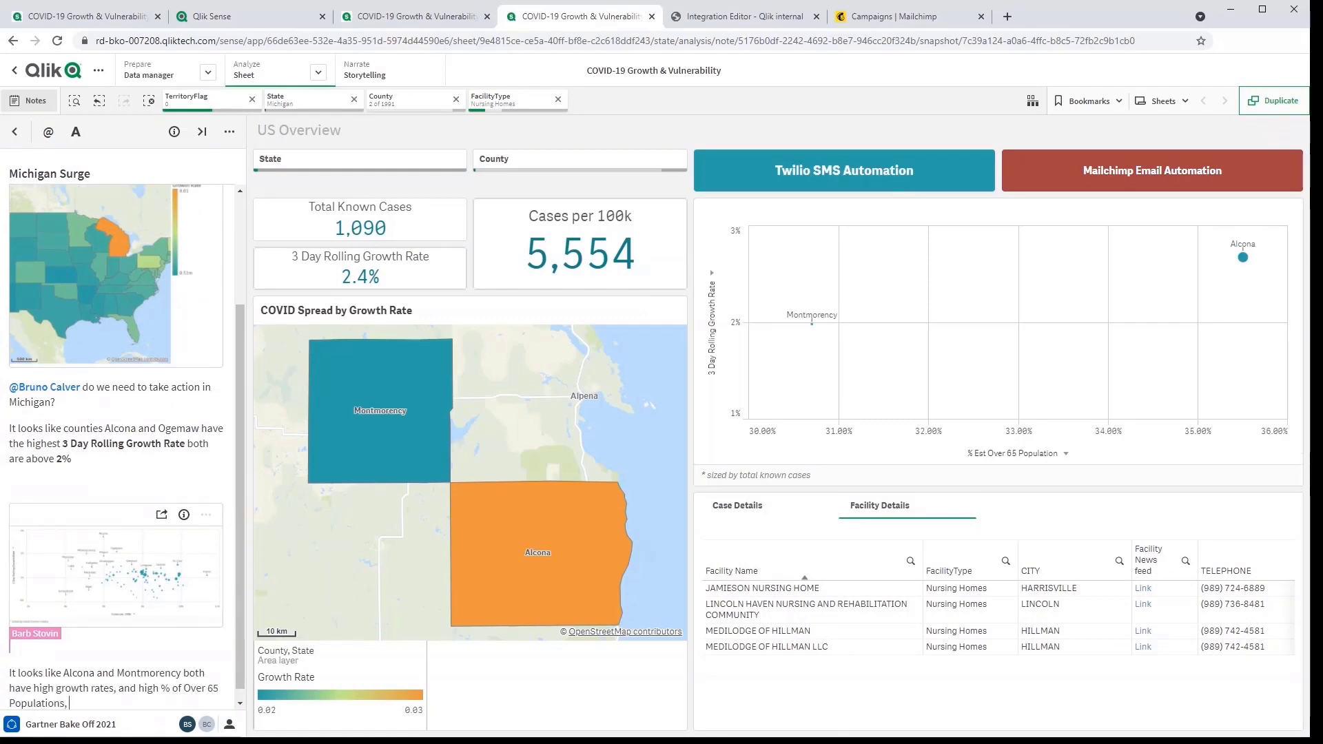
type("  let's ensure their Nursing homes are across the latest infection ")
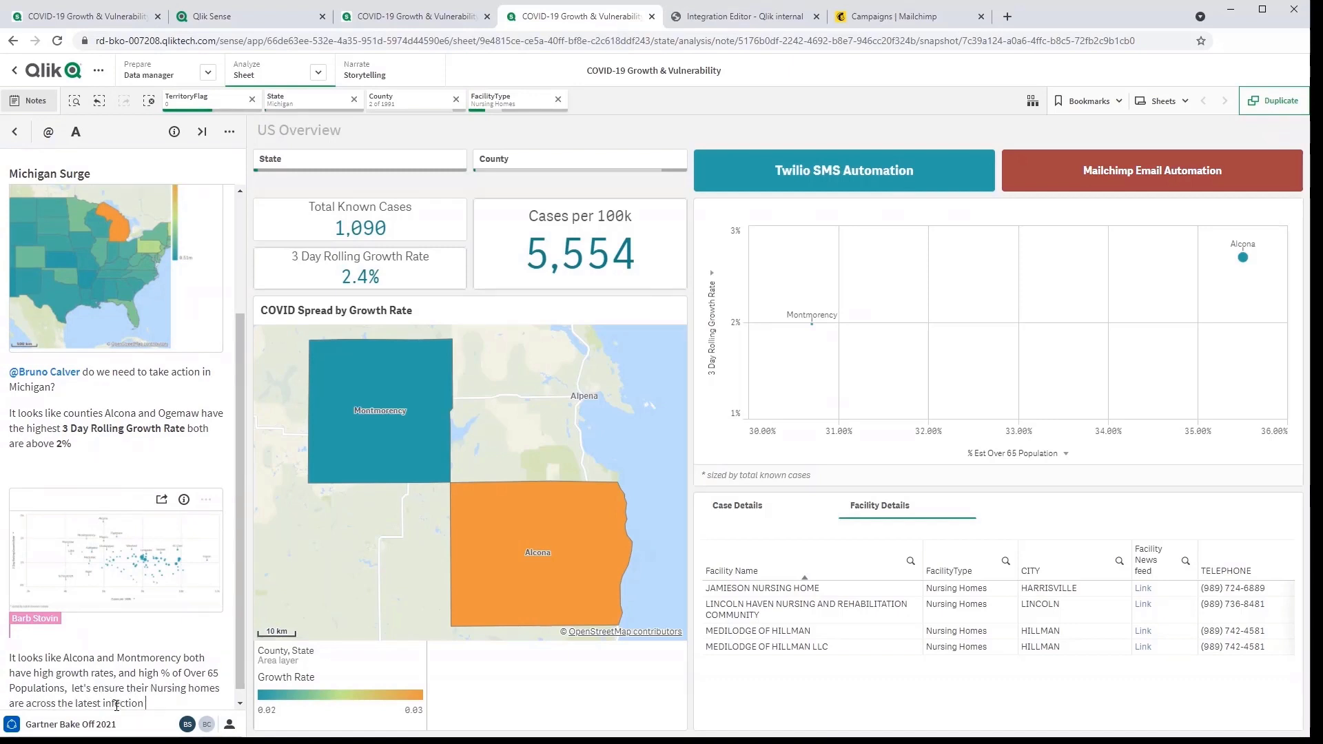
type("control procedures.")
key("Return")
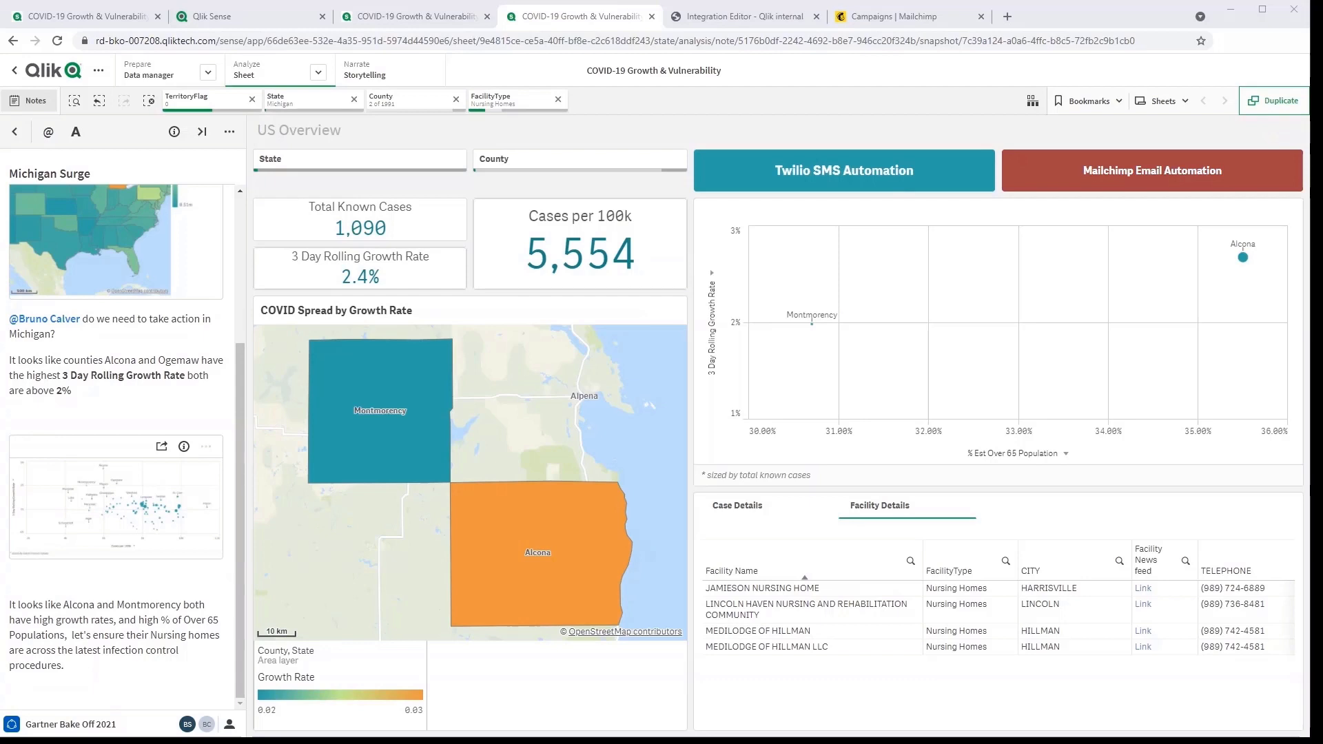
key("alt+Tab")
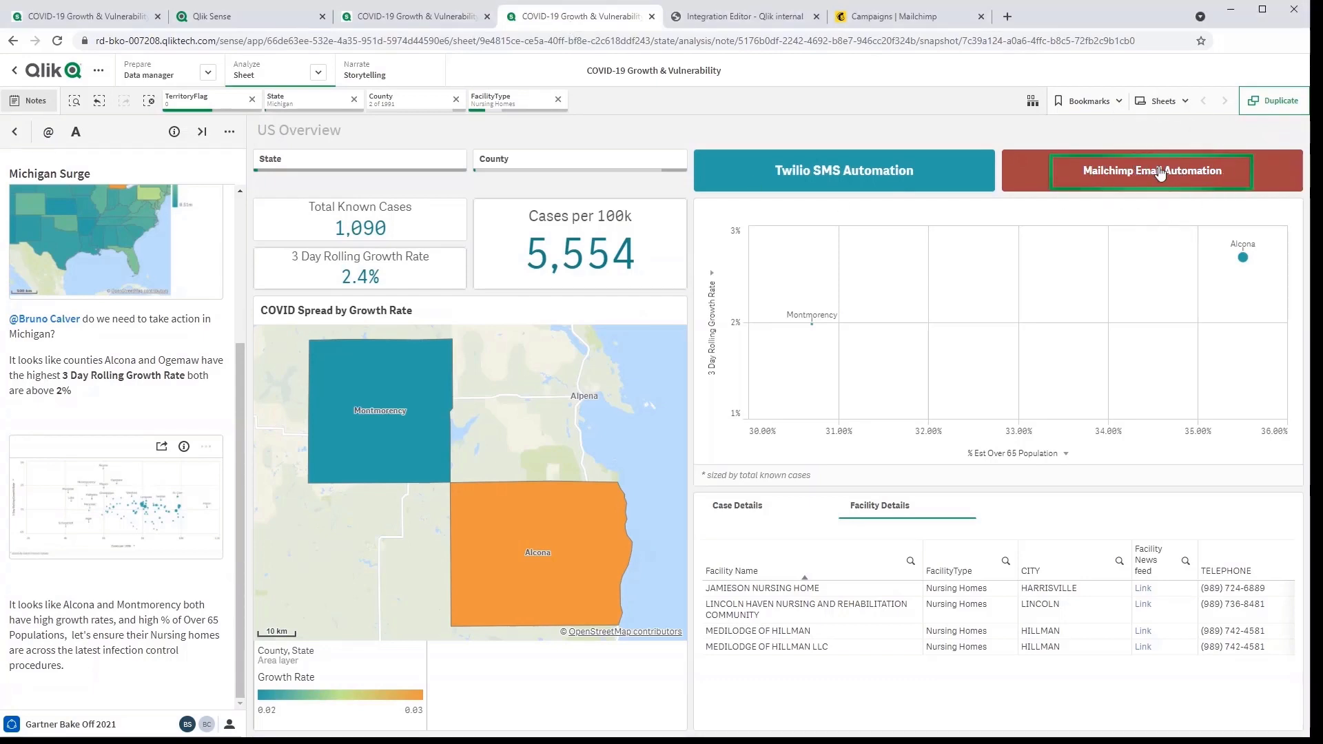
Open the 'Important COVID-19 Information for Michigan' Mailchimp draft and view its 4 recipients
left_click(892, 21)
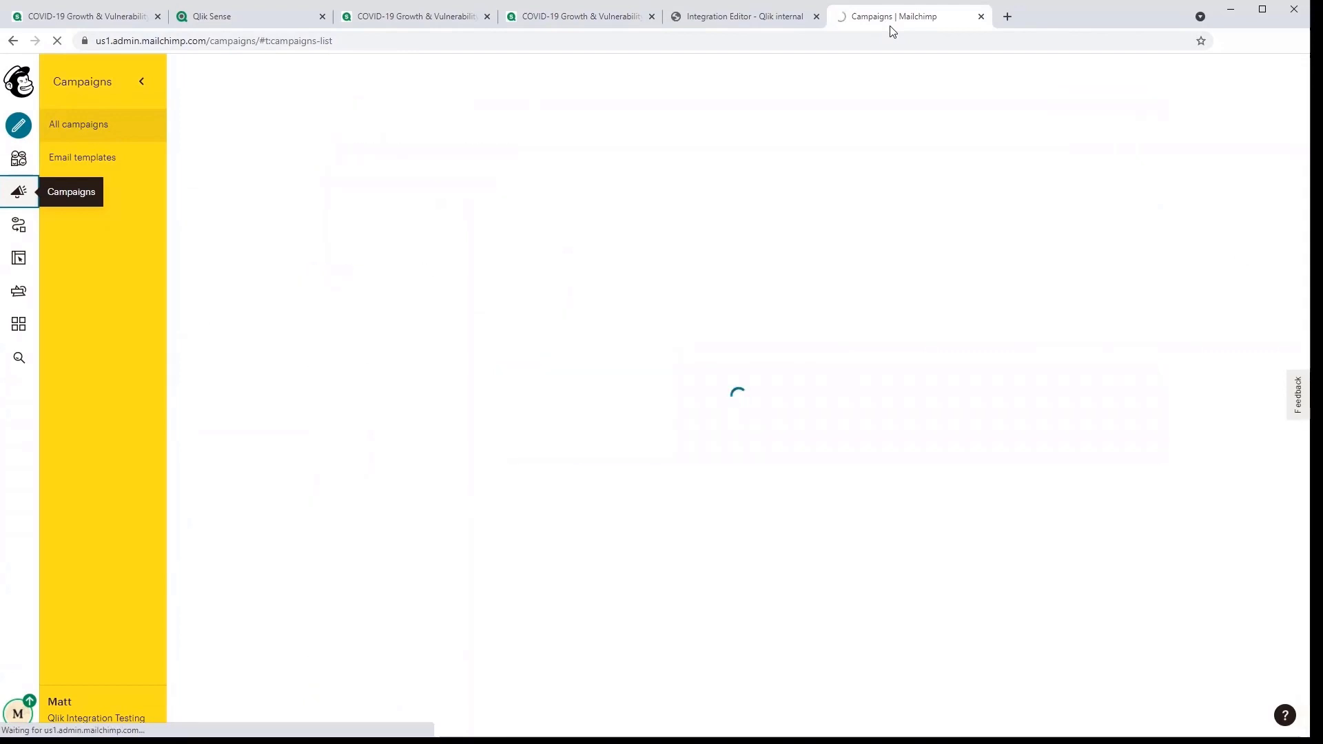
left_click(572, 543)
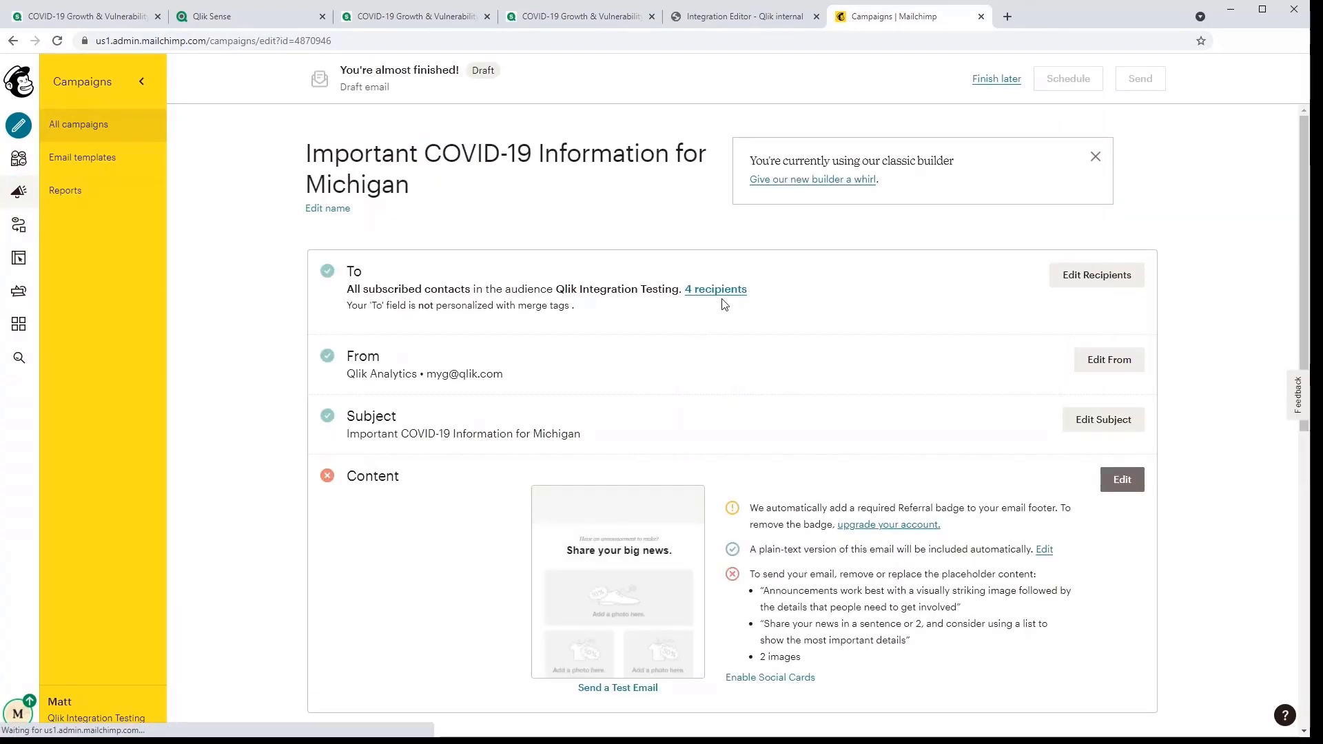
left_click(720, 292)
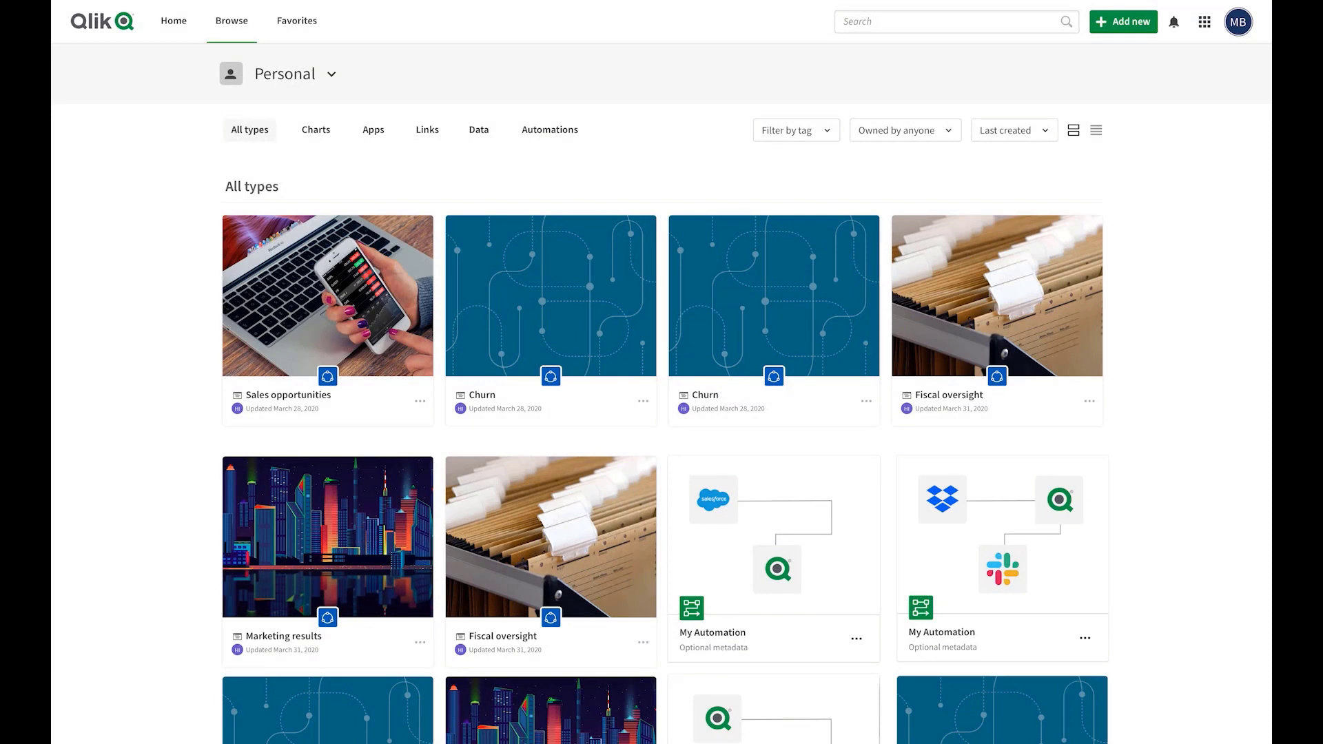
Filter the personal space to list only automations
left_click(550, 129)
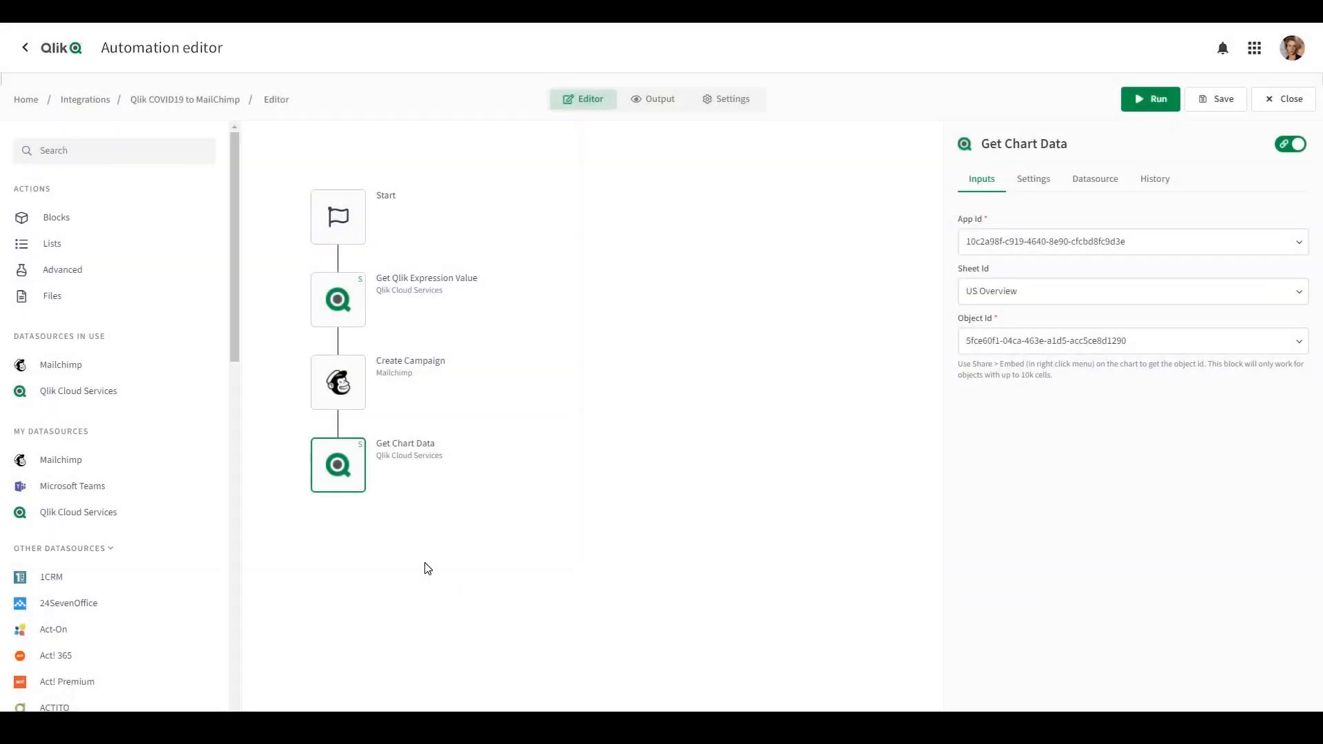
Add a Loop block under Get Chart Data containing a Mailchimp Add List Member block
left_click(83, 153)
type("loop")
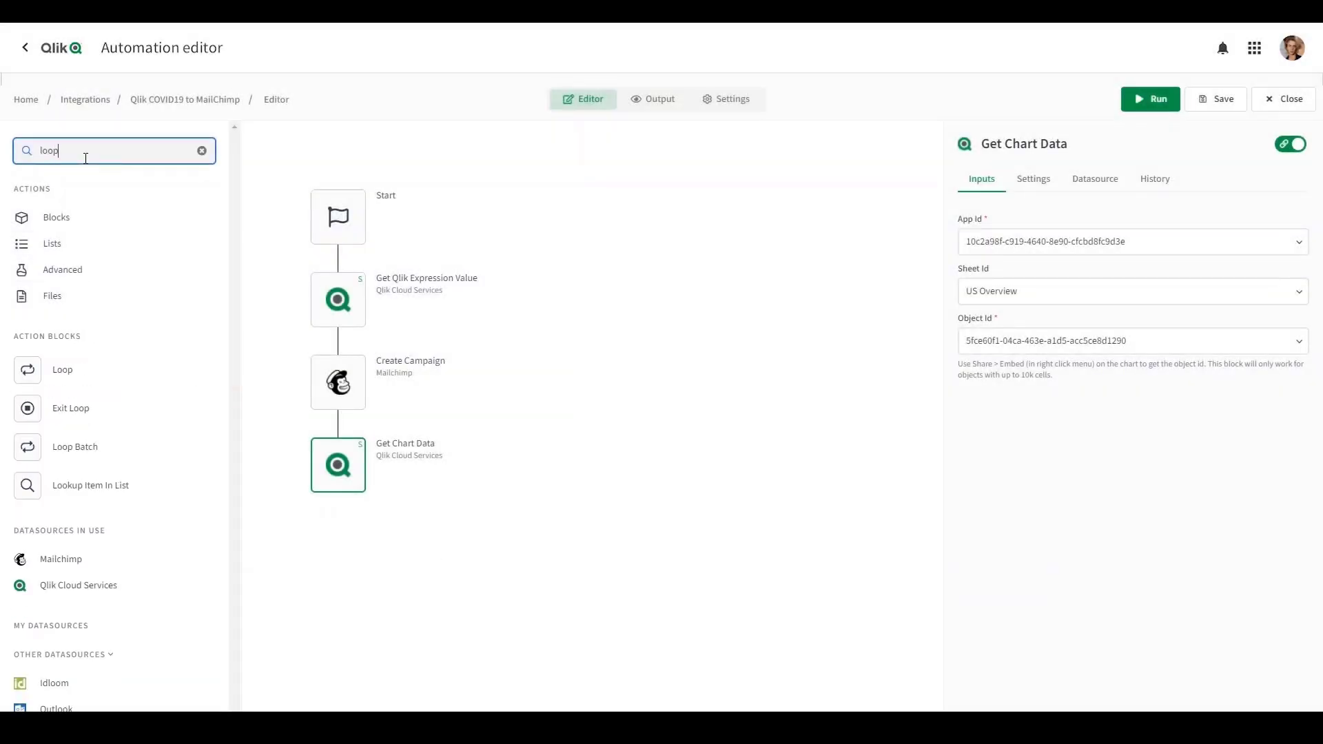
left_click_drag(62, 370, 342, 514)
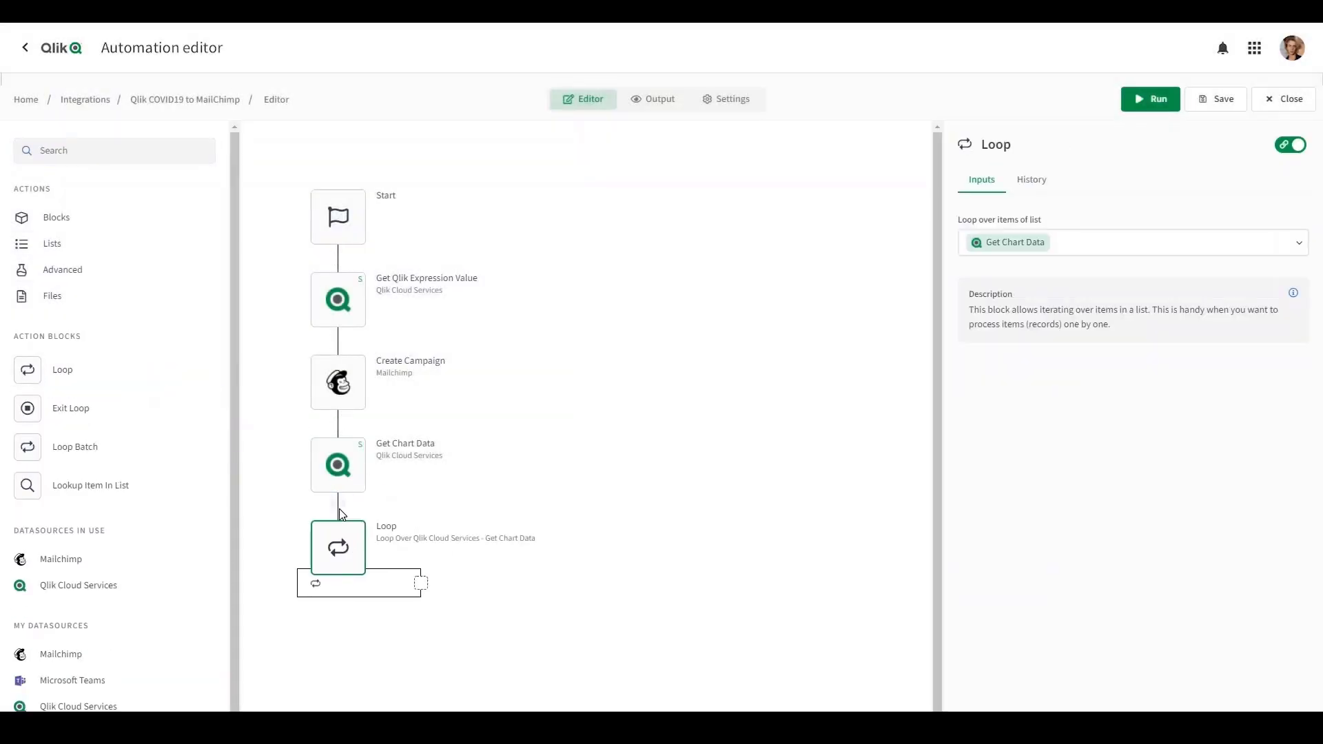
left_click(60, 559)
left_click_drag(91, 361, 423, 586)
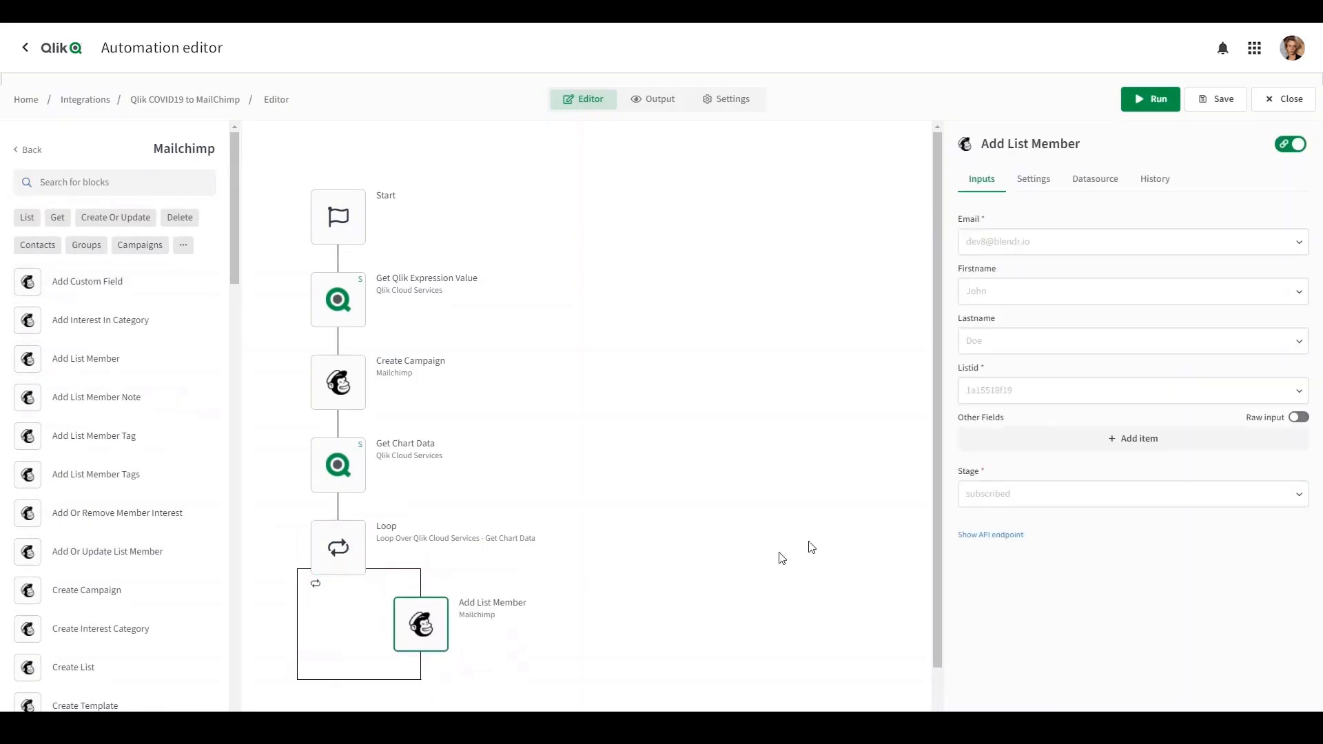
Map Email, Firstname and Lastname to the loop item's Email, Facility Name and FacilityType
left_click(1037, 259)
left_click(1027, 279)
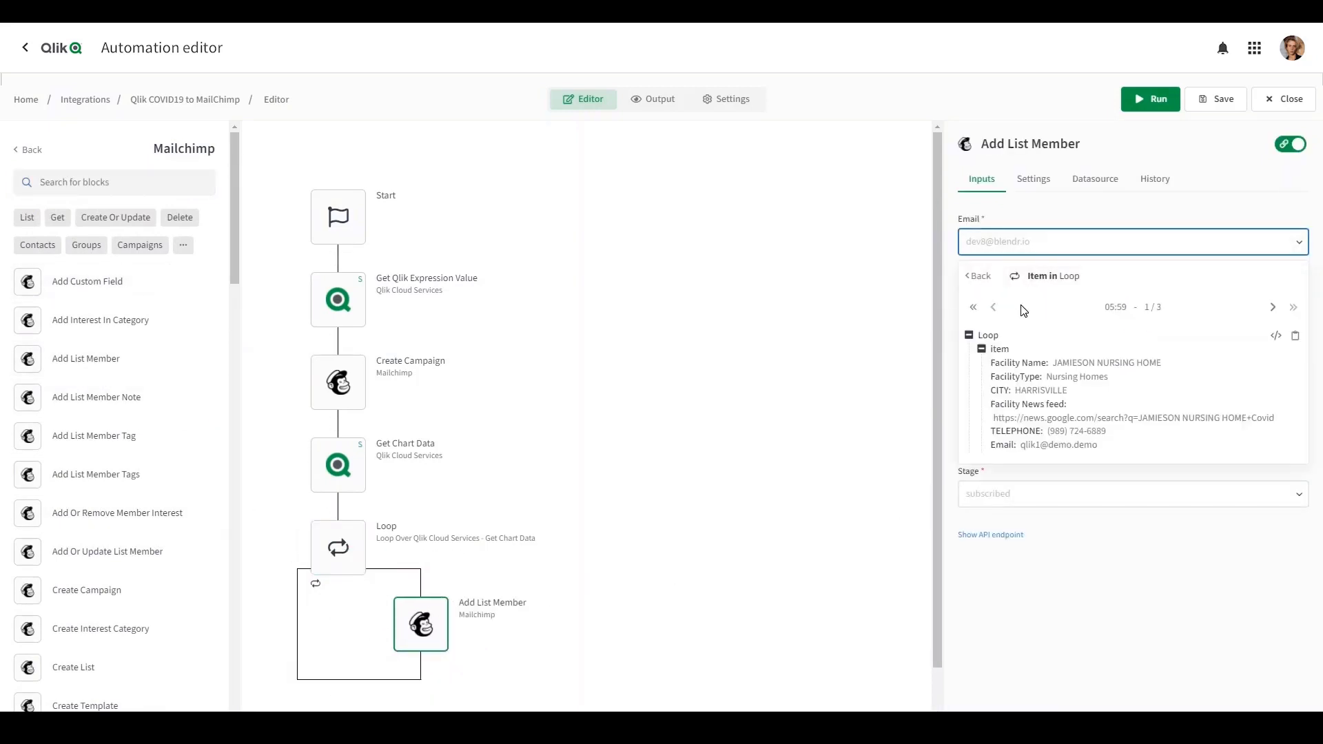
left_click(1000, 446)
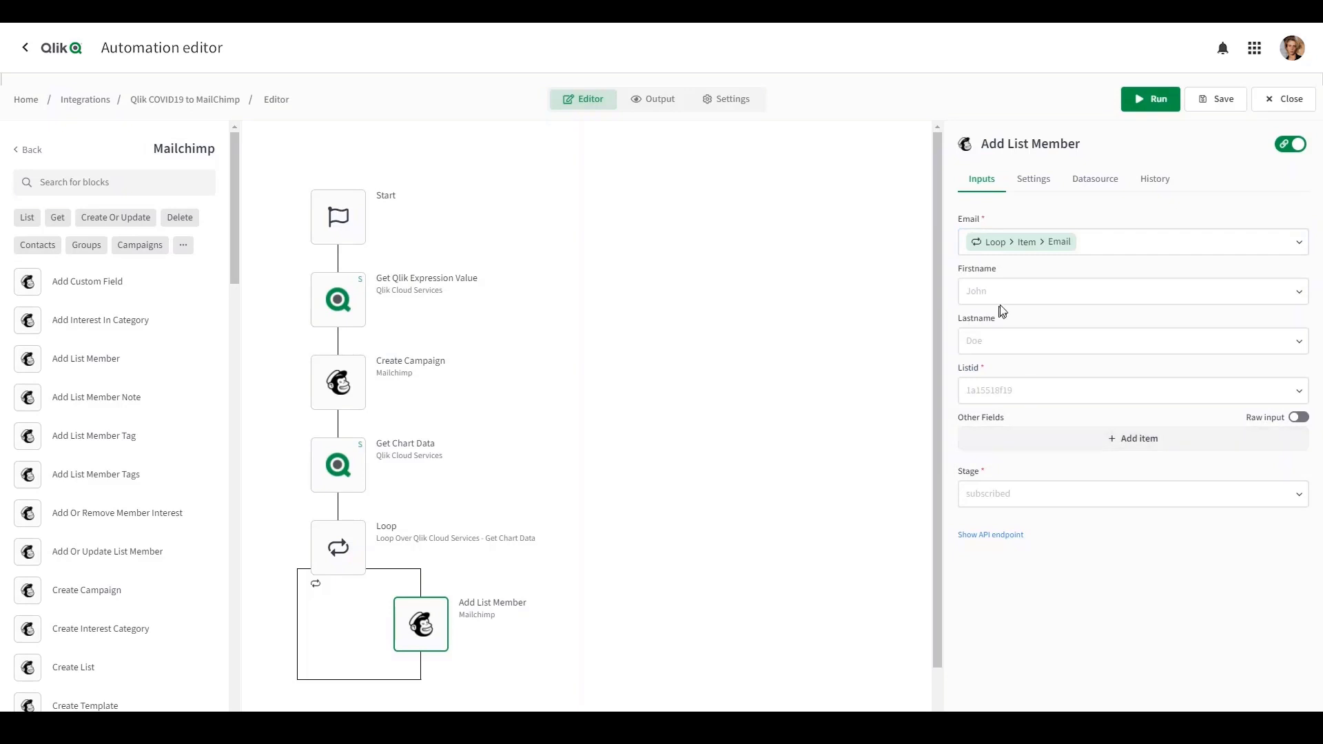
left_click(999, 294)
left_click(1014, 332)
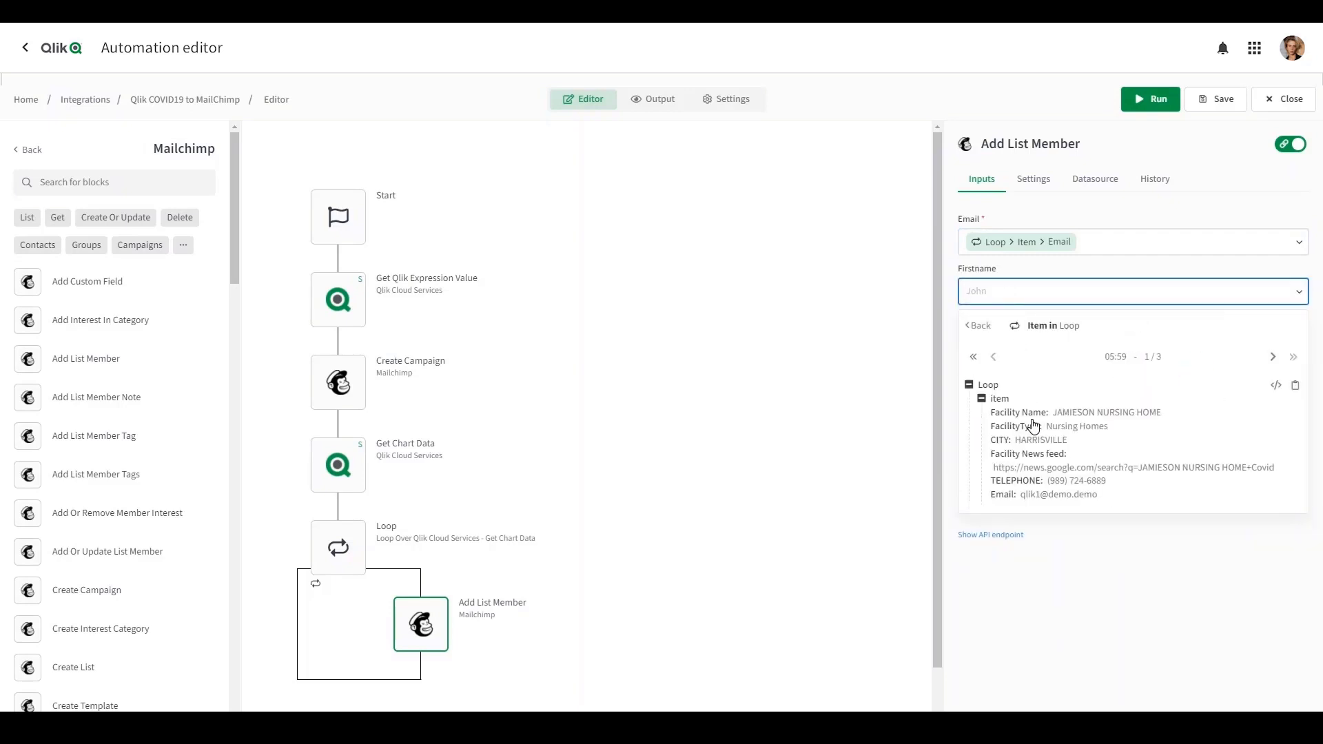
left_click(1030, 415)
left_click(1003, 341)
left_click(1003, 383)
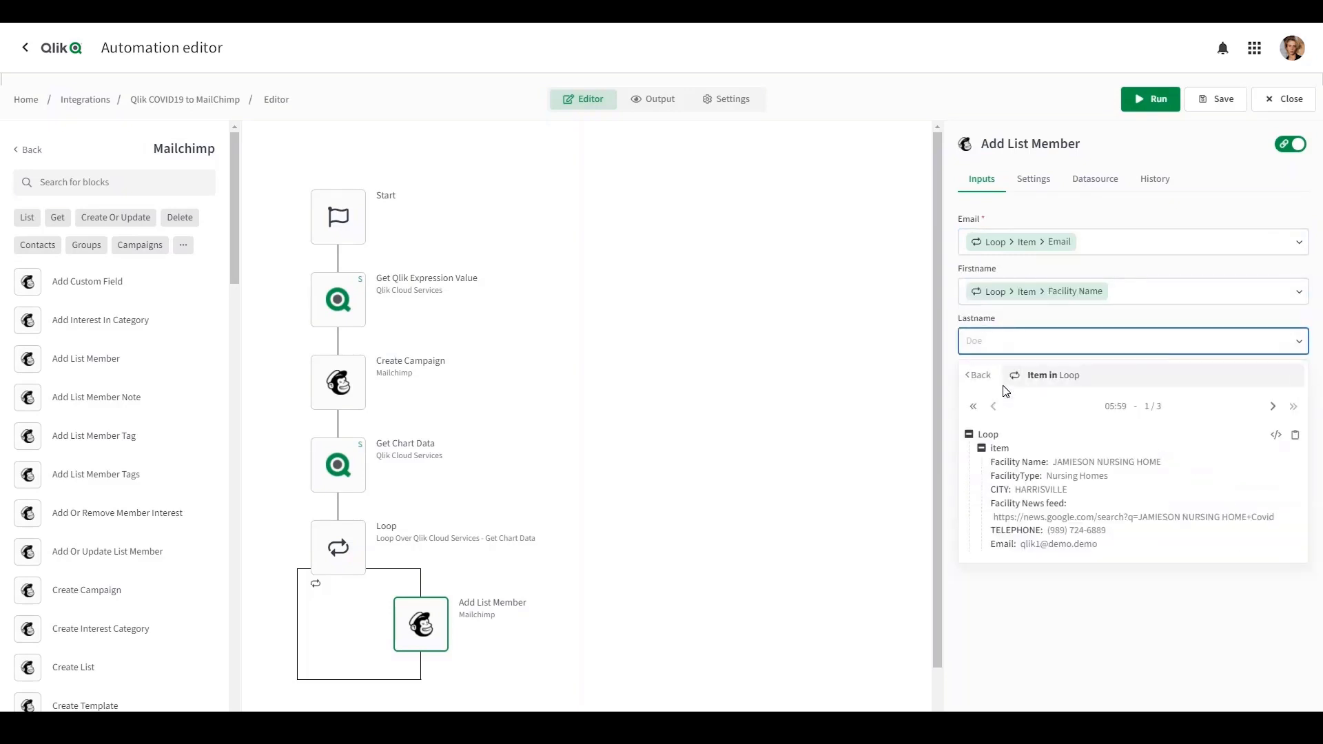
left_click(1014, 478)
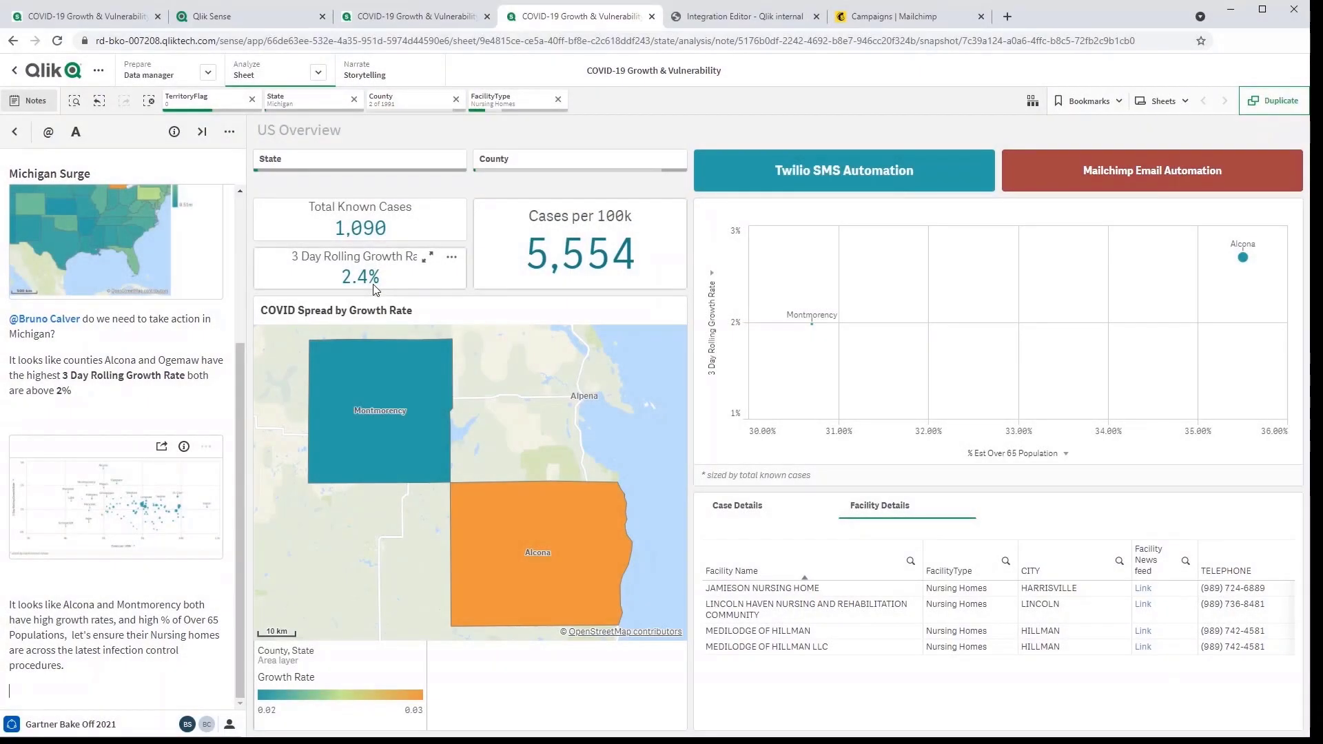
Mention a colleague with 'I have created a new email campaign for this.' and run the Mailchimp Email Automation
type("@b")
key("Return")
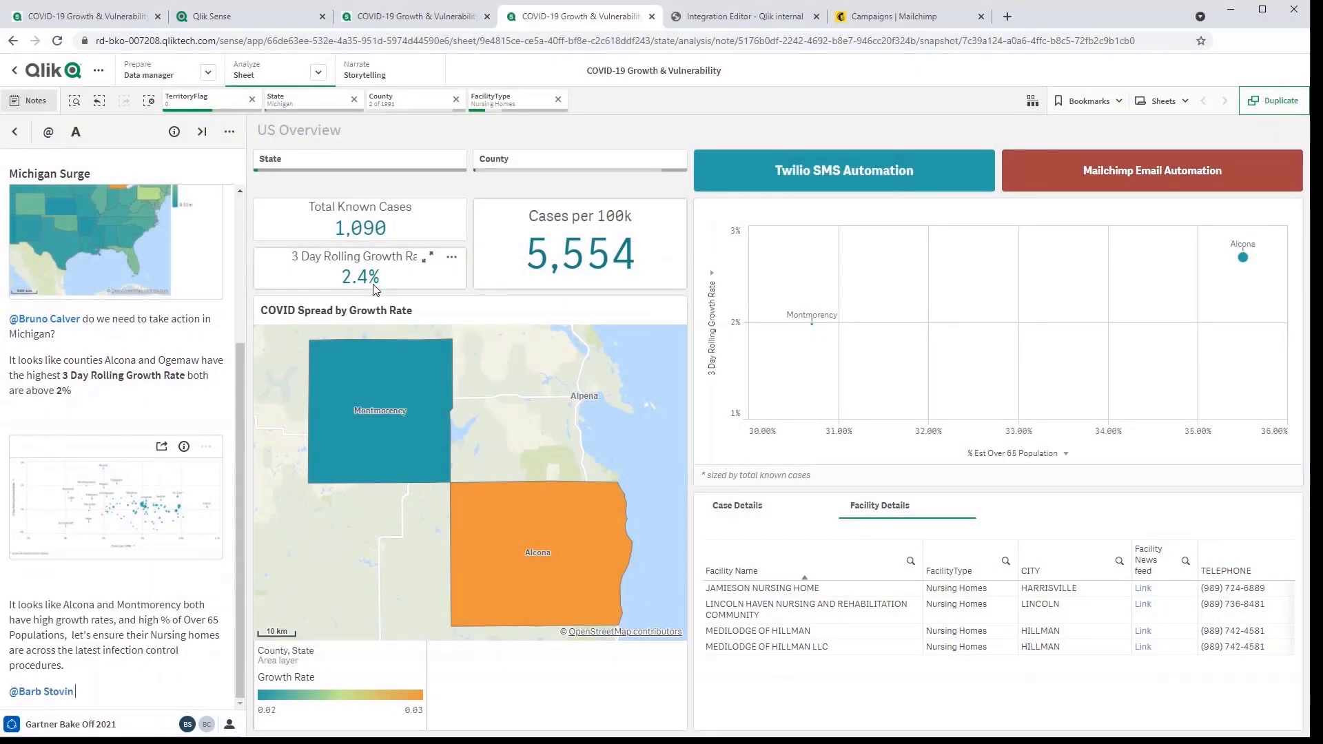
type("I have created a new email campaign for this.")
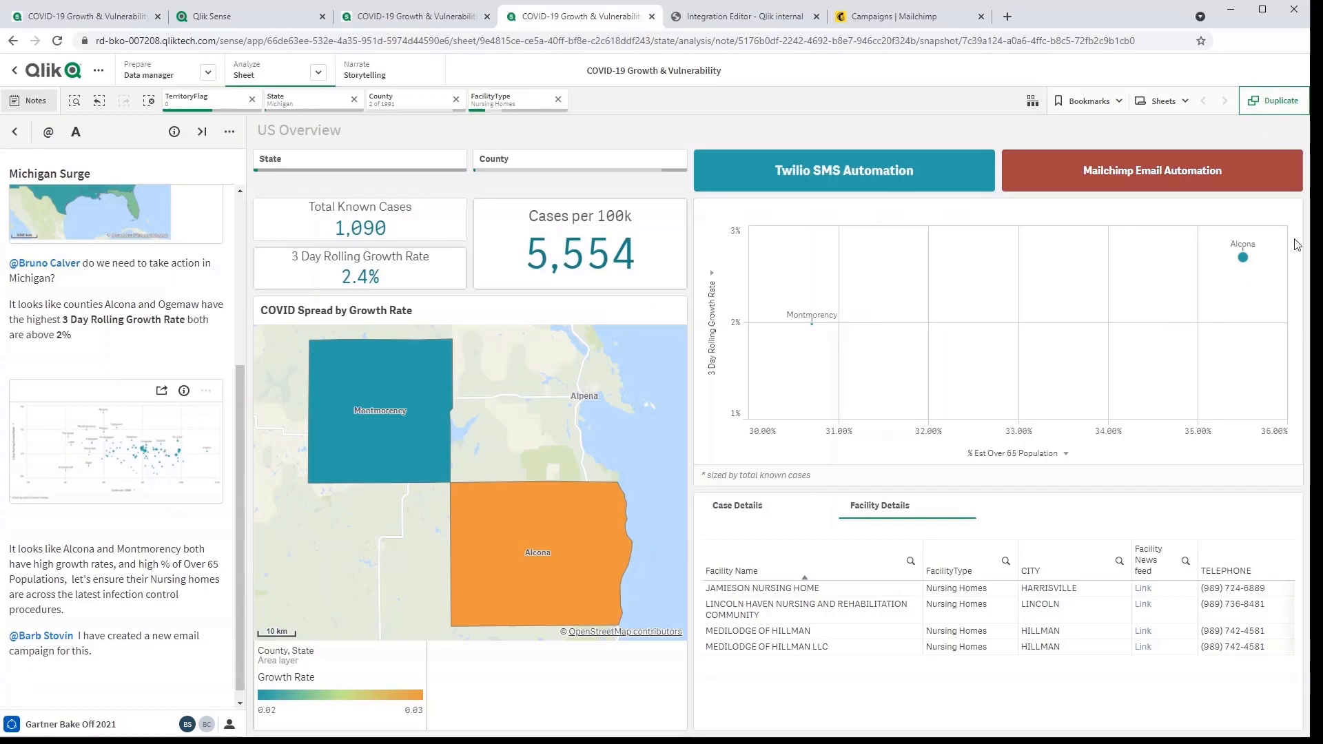
left_click(1067, 177)
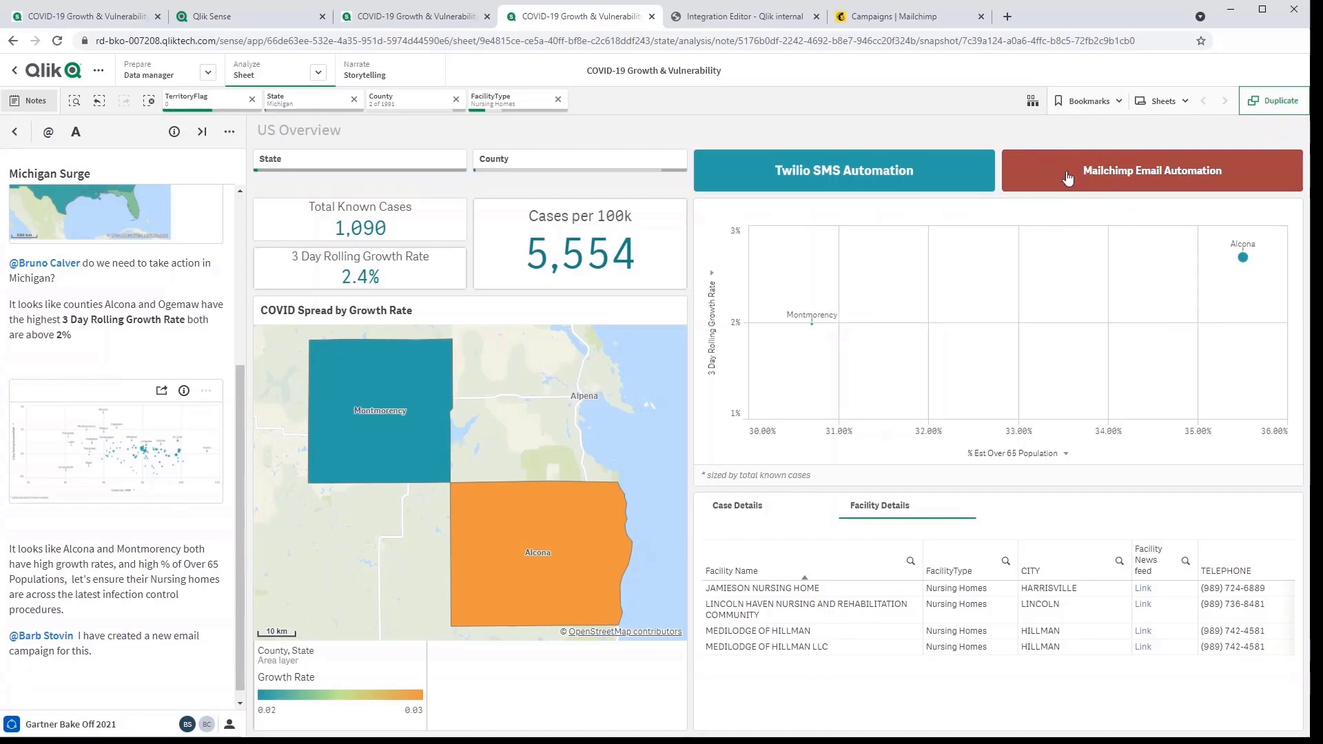